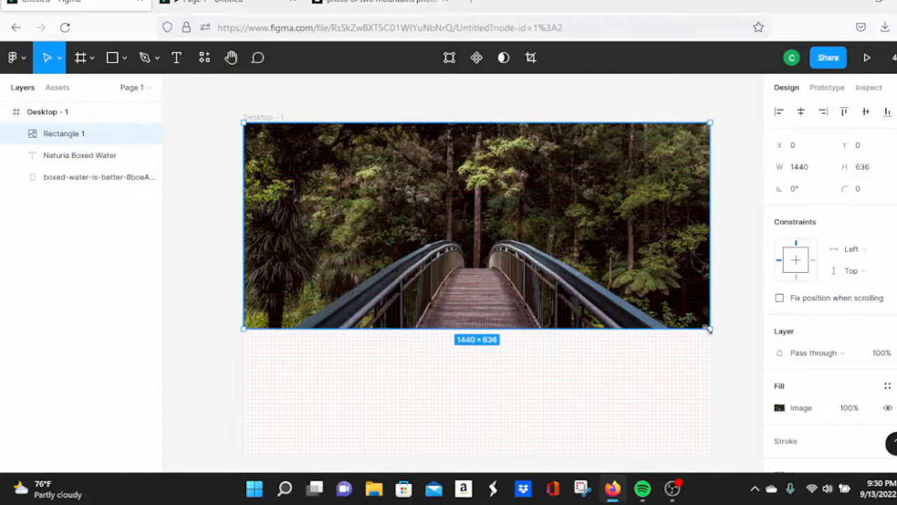
Step: Preview the current design full screen in the prototype view
{"action": "left_click", "coordinate": [258, 3]}
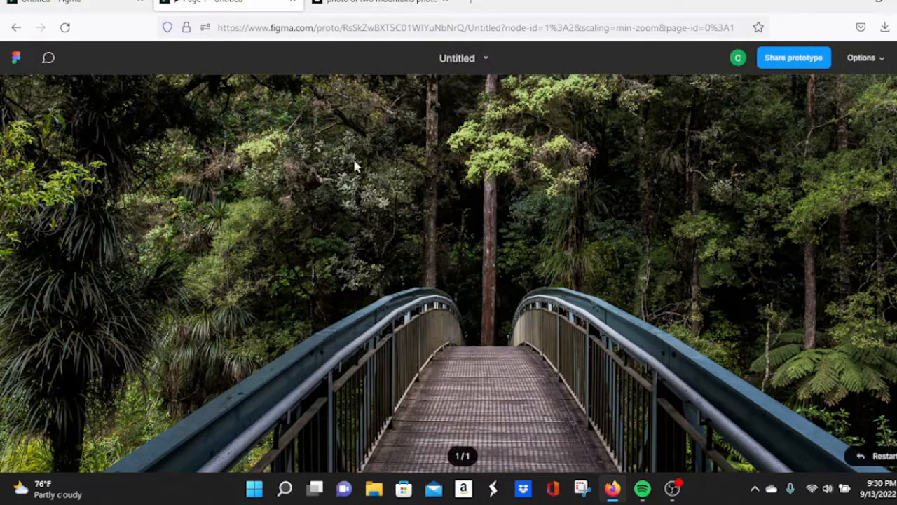
{"action": "scroll", "coordinate": [698, 251], "scroll_direction": "down", "scroll_amount": 3}
{"action": "scroll", "coordinate": [698, 249], "scroll_direction": "up", "scroll_amount": 3}
{"action": "key", "text": "f"}
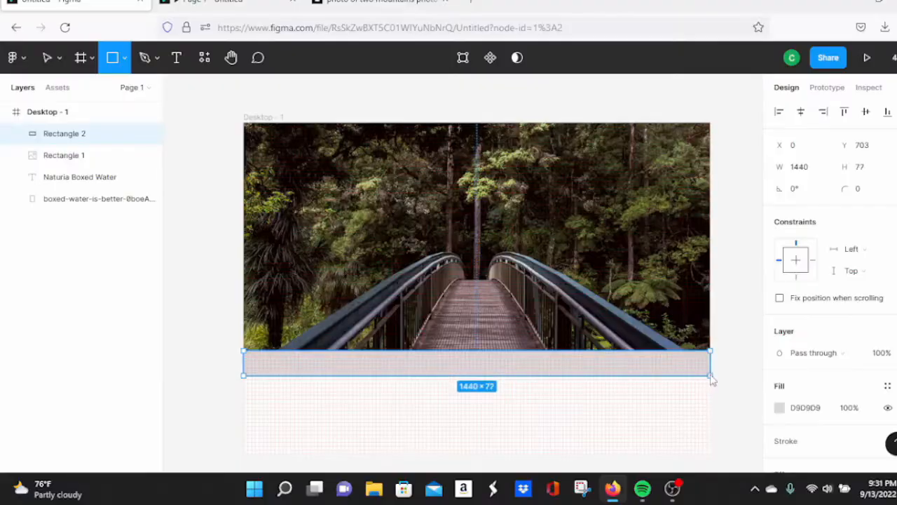
Step: Draw a 1440×77 bar beneath the bridge photo and fill it black (000000)
{"action": "left_click_drag", "start_coordinate": [711, 378], "coordinate": [711, 379]}
{"action": "left_click", "coordinate": [729, 362]}
{"action": "left_click", "coordinate": [661, 372]}
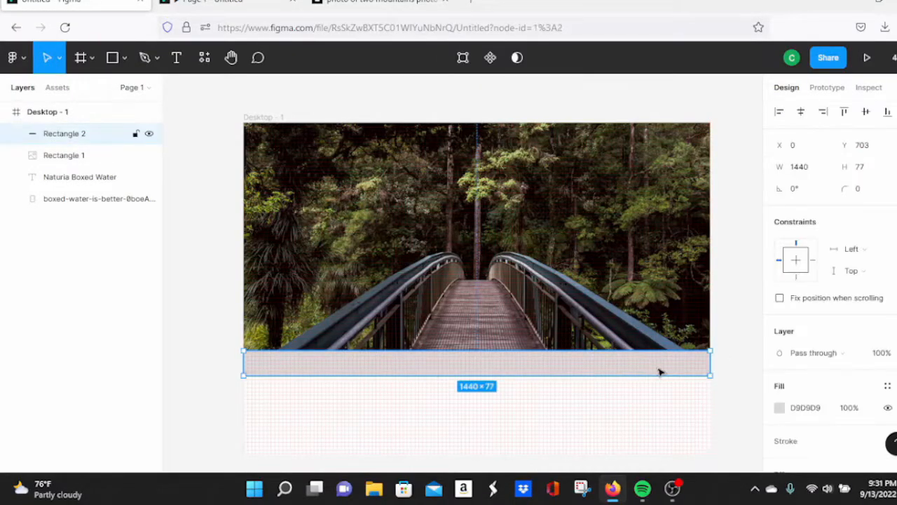
{"action": "scroll", "coordinate": [795, 336], "scroll_direction": "down", "scroll_amount": 2}
{"action": "left_click", "coordinate": [780, 352]}
{"action": "left_click", "coordinate": [716, 352]}
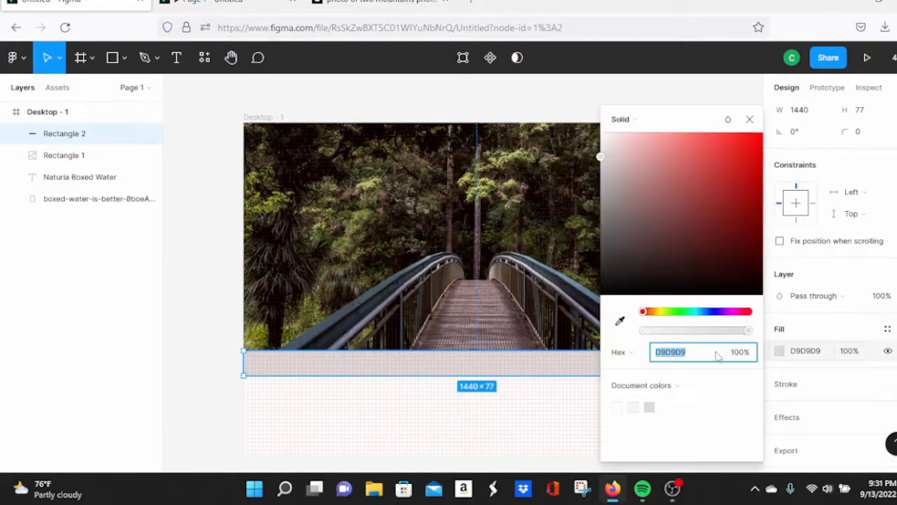
{"action": "left_click_drag", "start_coordinate": [641, 223], "coordinate": [600, 294]}
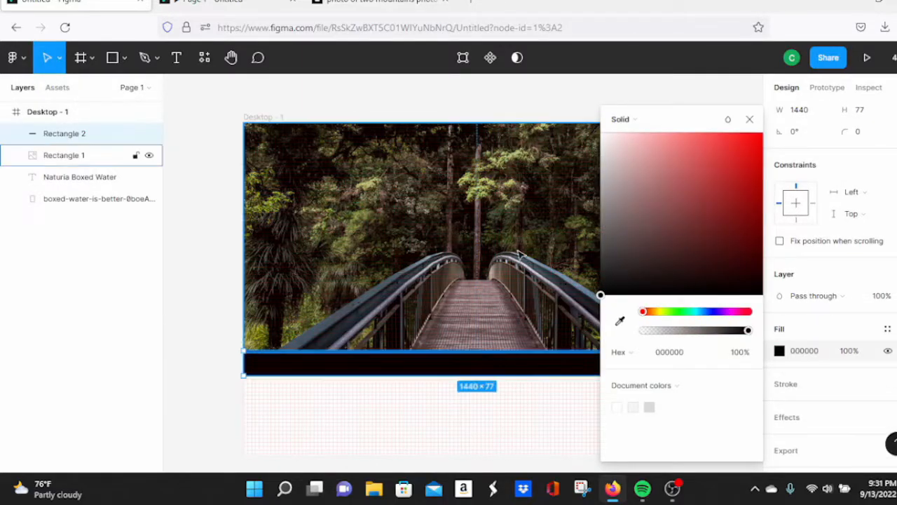
{"action": "left_click", "coordinate": [208, 144]}
{"action": "left_click", "coordinate": [358, 236]}
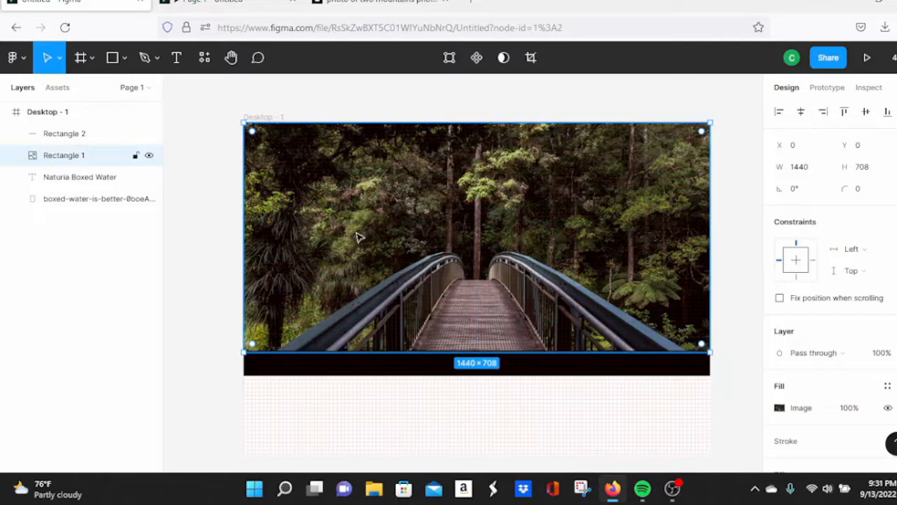
Step: Lower the bridge photo's image exposure to darken it
{"action": "right_click", "coordinate": [410, 223]}
{"action": "left_click", "coordinate": [626, 152]}
{"action": "double_click", "coordinate": [623, 159]}
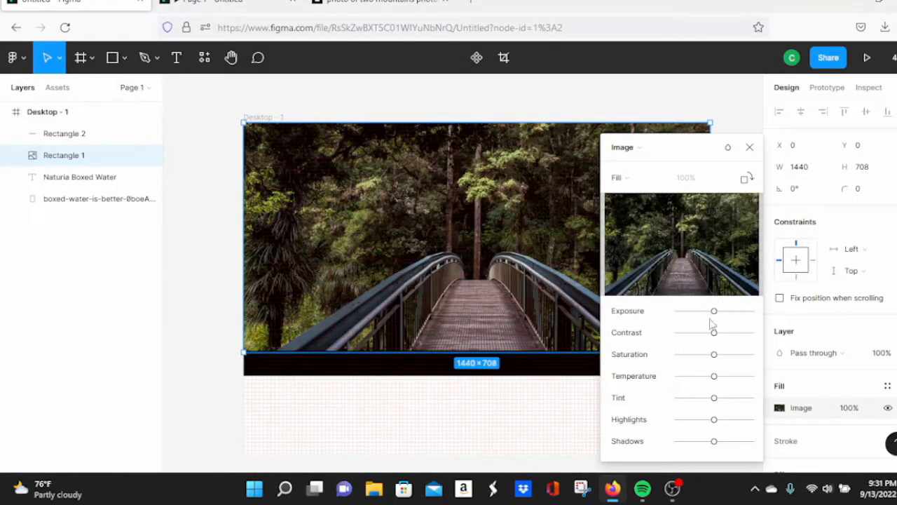
{"action": "mouse_move", "coordinate": [714, 315]}
{"action": "left_mouse_down"}
{"action": "mouse_move", "coordinate": [738, 315]}
{"action": "mouse_move", "coordinate": [702, 314]}
{"action": "left_mouse_up"}
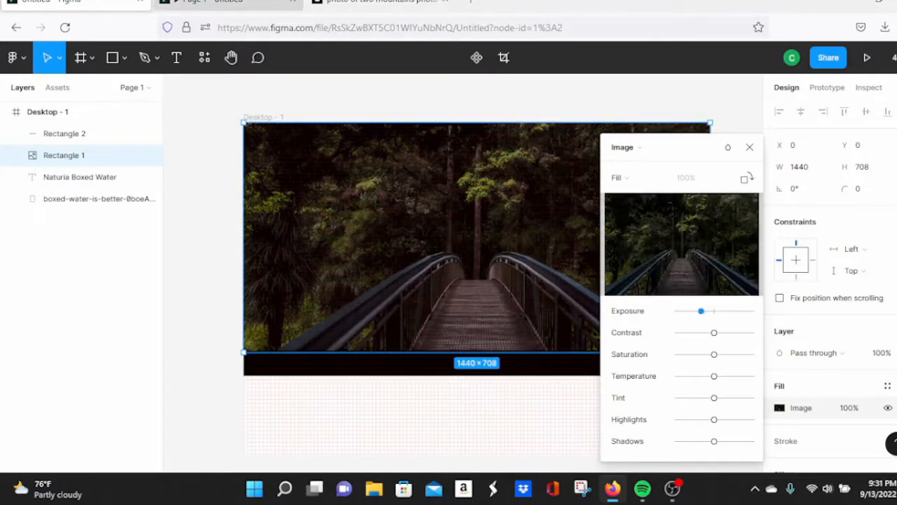
Step: Preview the darkened photo full screen in the prototype, scrolling through the page
{"action": "left_click", "coordinate": [227, 2]}
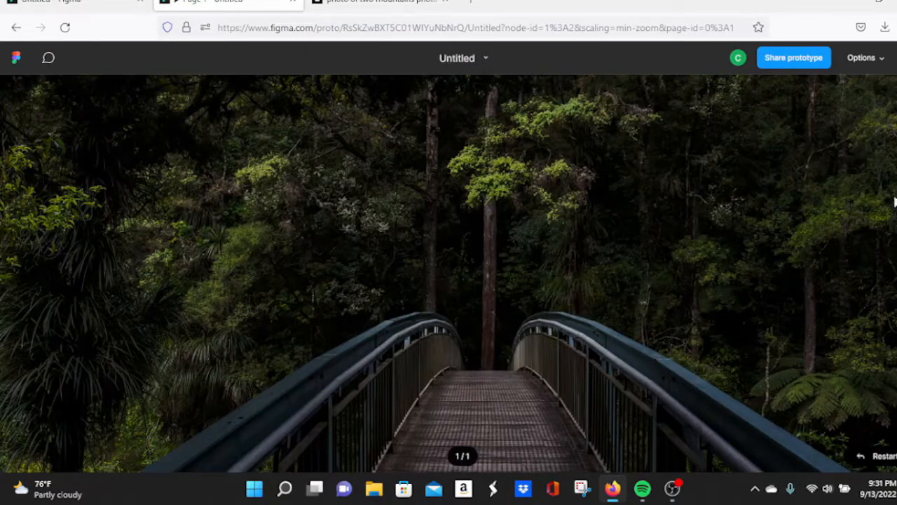
{"action": "scroll", "coordinate": [895, 201], "scroll_direction": "down", "scroll_amount": 3}
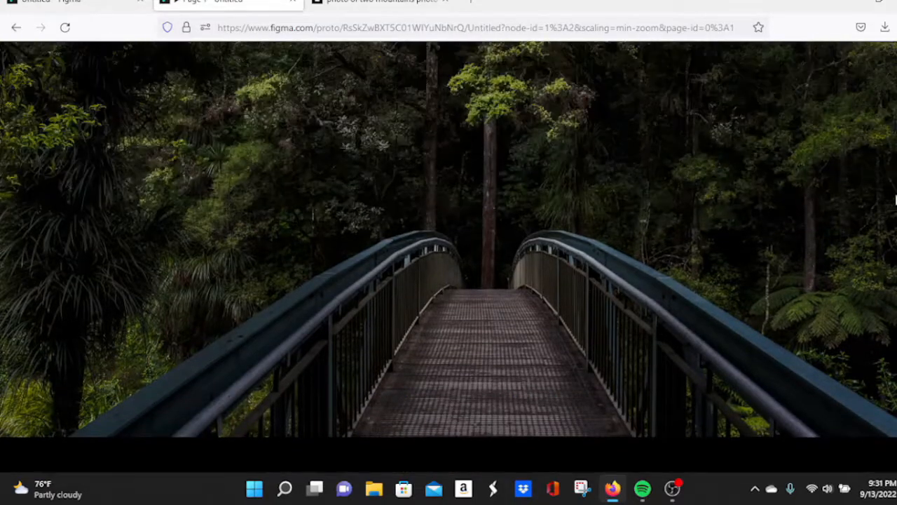
{"action": "scroll", "coordinate": [894, 201], "scroll_direction": "up", "scroll_amount": 1}
{"action": "scroll", "coordinate": [895, 200], "scroll_direction": "down", "scroll_amount": 2}
{"action": "scroll", "coordinate": [895, 200], "scroll_direction": "up", "scroll_amount": 1}
{"action": "scroll", "coordinate": [895, 201], "scroll_direction": "up", "scroll_amount": 2}
{"action": "scroll", "coordinate": [895, 201], "scroll_direction": "down", "scroll_amount": 1}
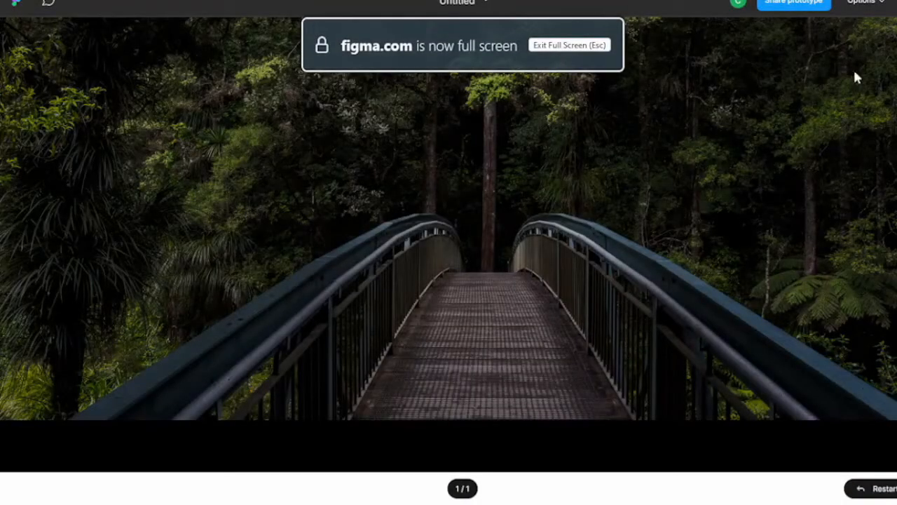
{"action": "scroll", "coordinate": [868, 63], "scroll_direction": "down", "scroll_amount": 1}
{"action": "scroll", "coordinate": [859, 56], "scroll_direction": "up", "scroll_amount": 2}
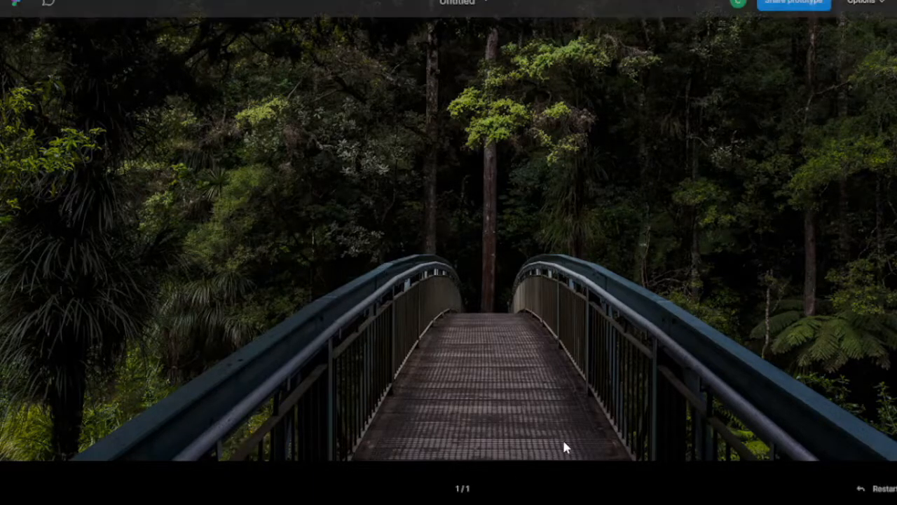
{"action": "key", "text": "Escape"}
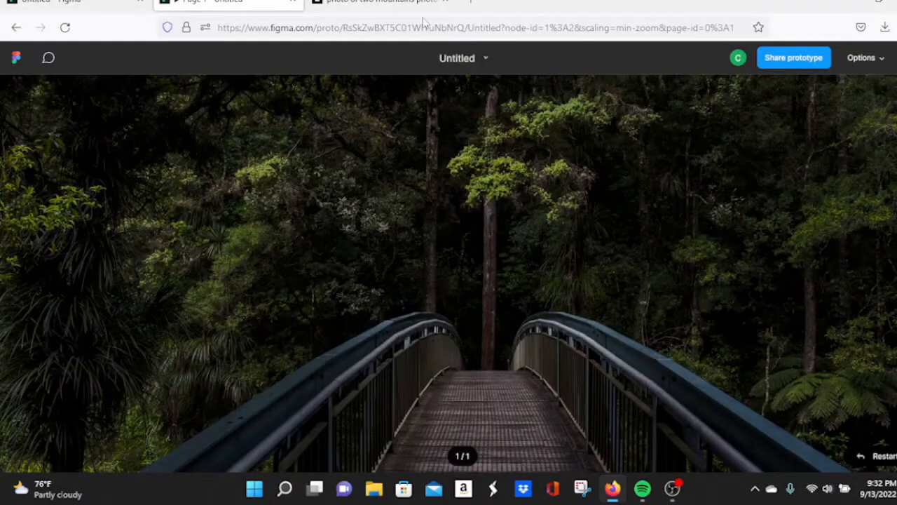
Step: Check the Unsplash photo page, then close the photo's image adjustment settings
{"action": "left_click", "coordinate": [393, 3]}
{"action": "left_click", "coordinate": [70, 6]}
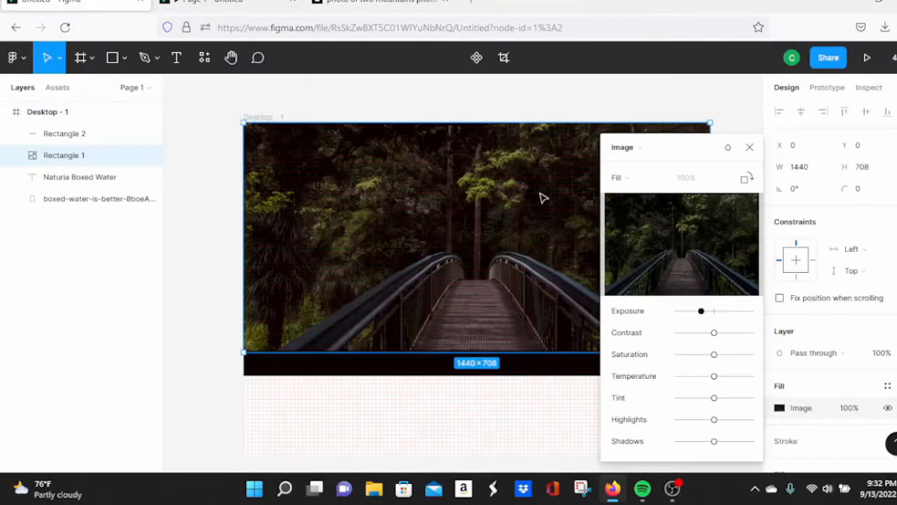
{"action": "left_click", "coordinate": [750, 148]}
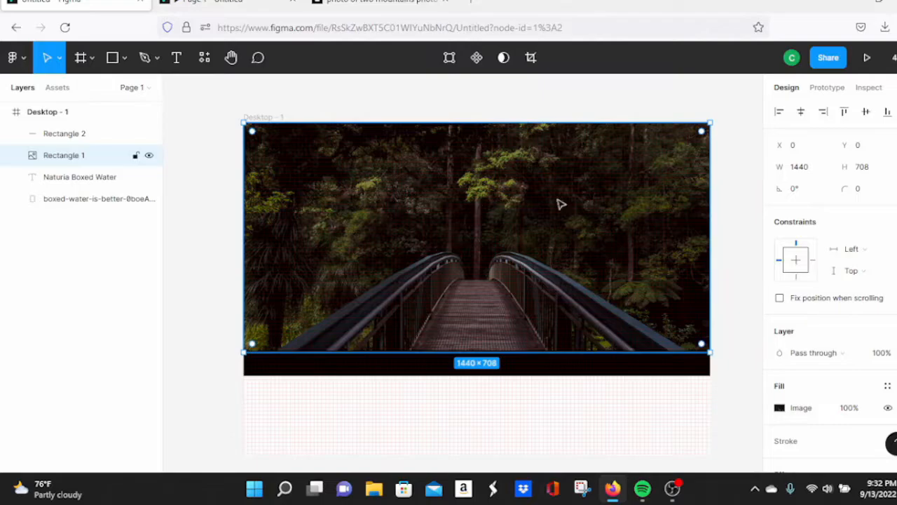
{"action": "left_click", "coordinate": [175, 66]}
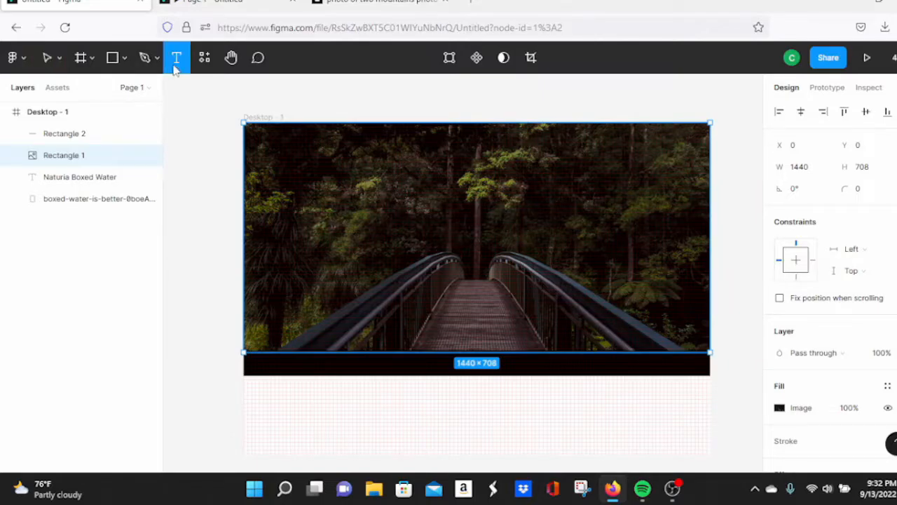
Step: Draw a heading text box centered over the photo and preview it full screen
{"action": "left_click_drag", "start_coordinate": [320, 150], "coordinate": [536, 190]}
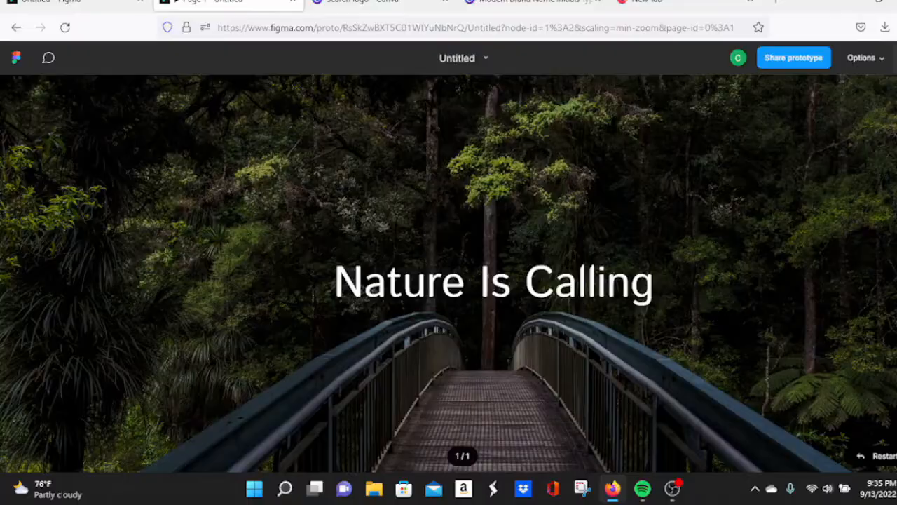
{"action": "key", "text": "f"}
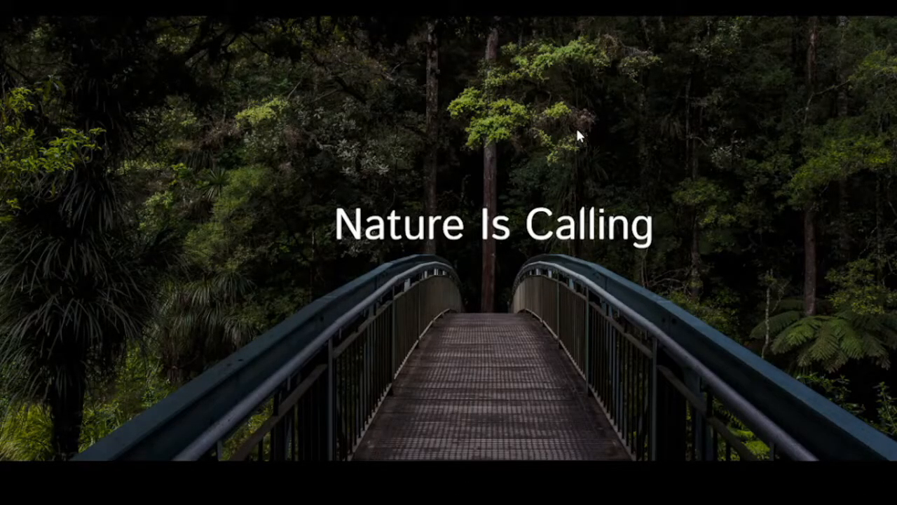
{"action": "key", "text": "Escape"}
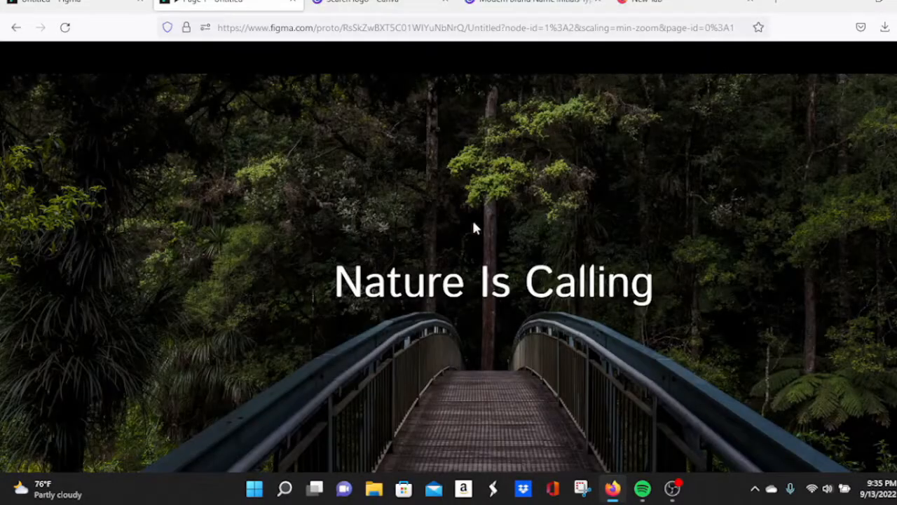
{"action": "left_click", "coordinate": [110, 2]}
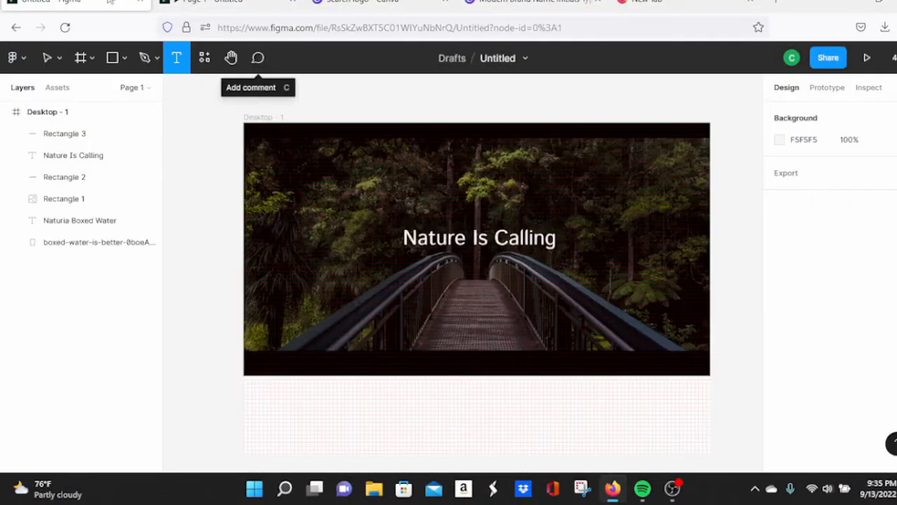
Step: Discard the empty text layer and place the OUTDOOR ADVENTURE CENTER typography image atop the frame
{"action": "left_click", "coordinate": [199, 120]}
{"action": "key", "text": "Escape"}
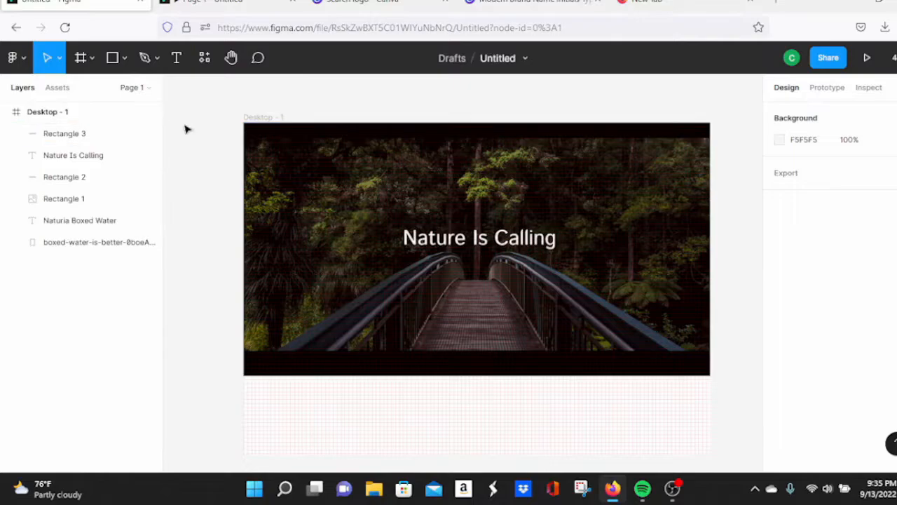
{"action": "left_click", "coordinate": [126, 64]}
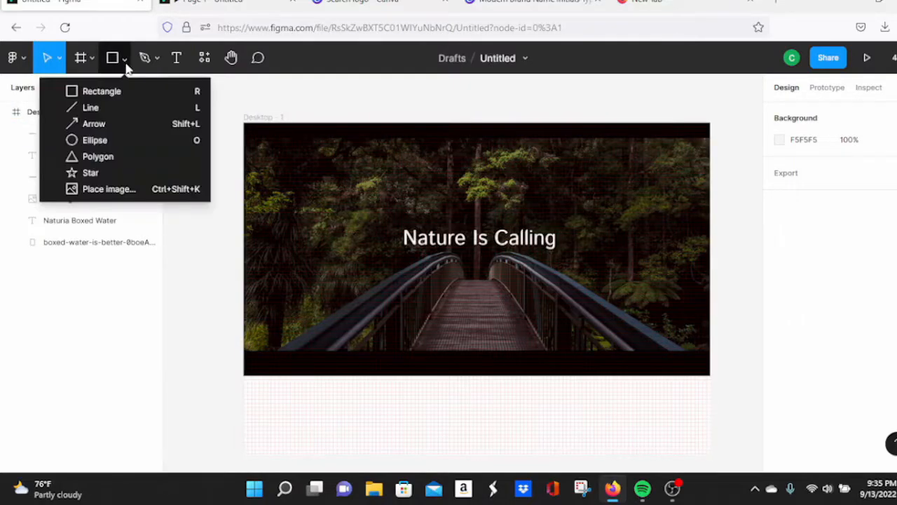
{"action": "left_click", "coordinate": [109, 188]}
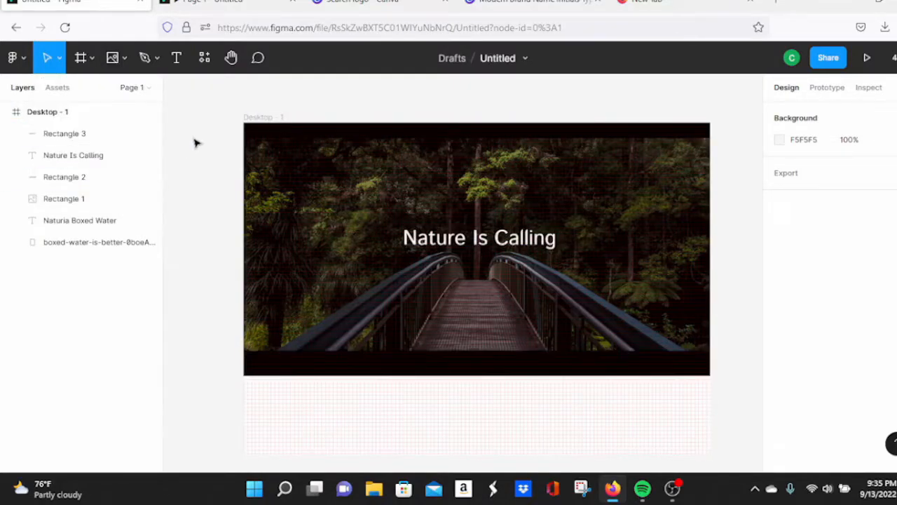
{"action": "left_click", "coordinate": [113, 60]}
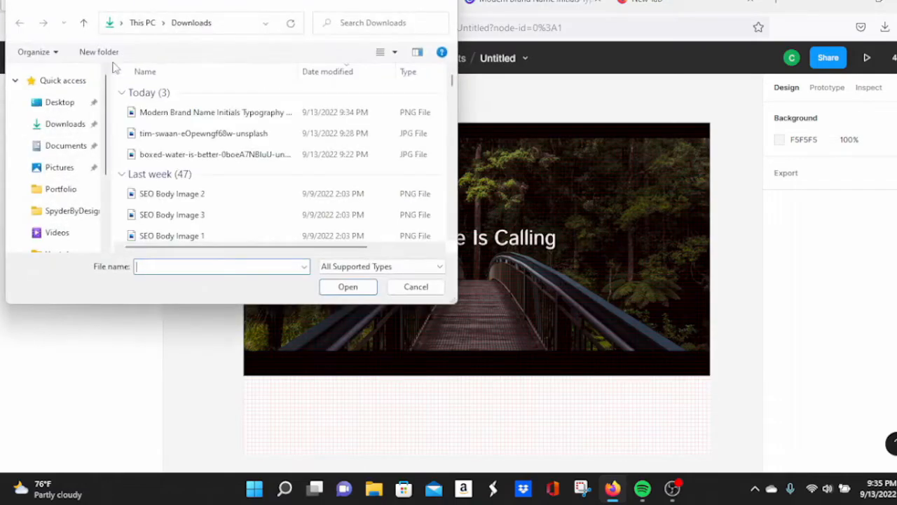
{"action": "left_click", "coordinate": [189, 115]}
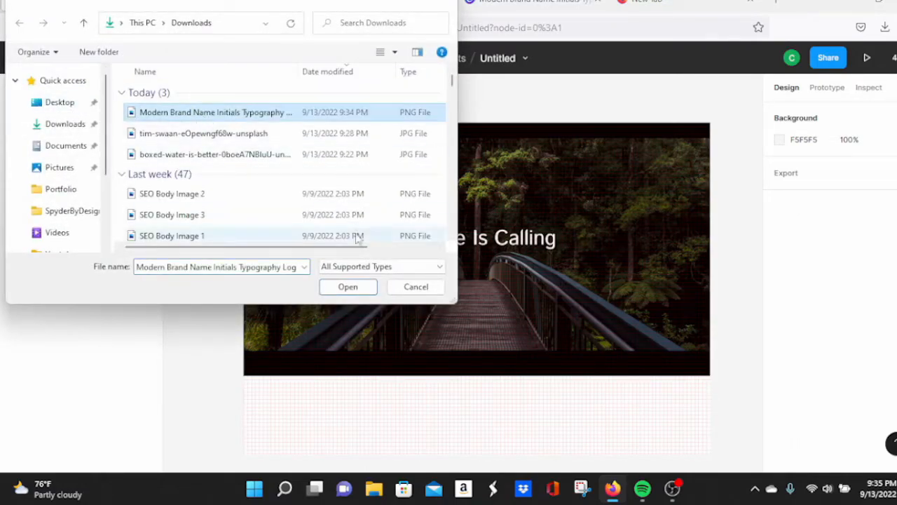
{"action": "left_click", "coordinate": [344, 285]}
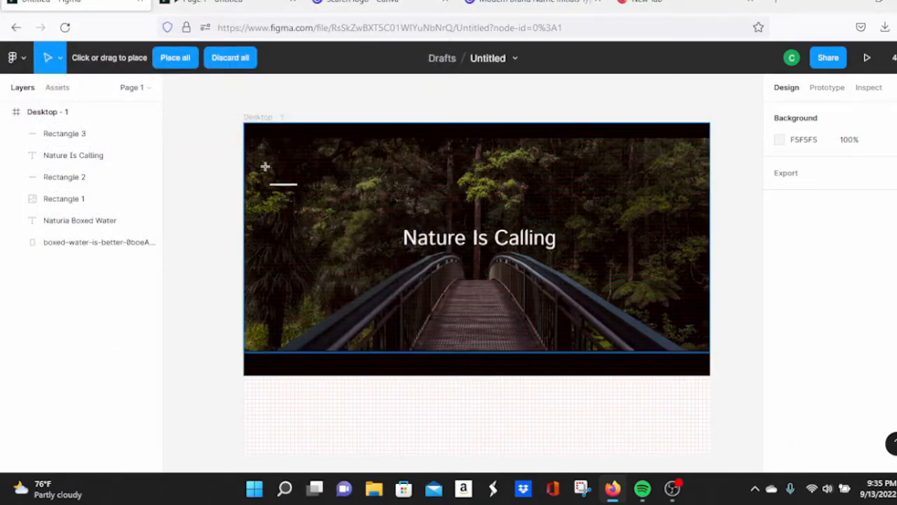
{"action": "left_click", "coordinate": [253, 131]}
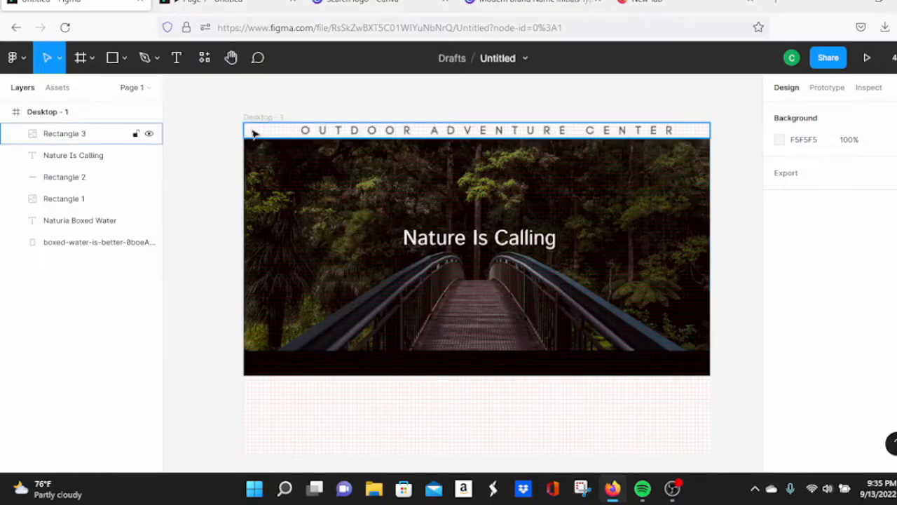
Step: Reposition the header image, then undo twice to remove the top bar's image fill
{"action": "left_click", "coordinate": [491, 132]}
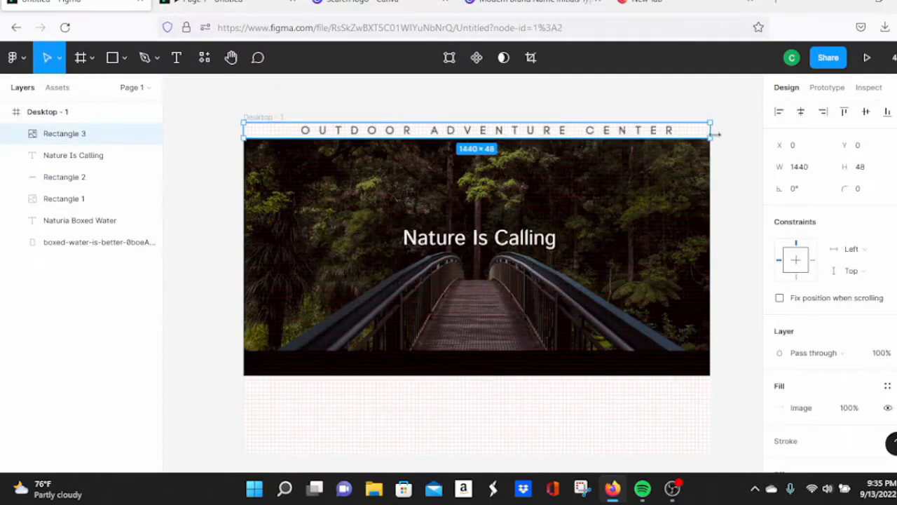
{"action": "left_click_drag", "start_coordinate": [706, 133], "coordinate": [680, 154]}
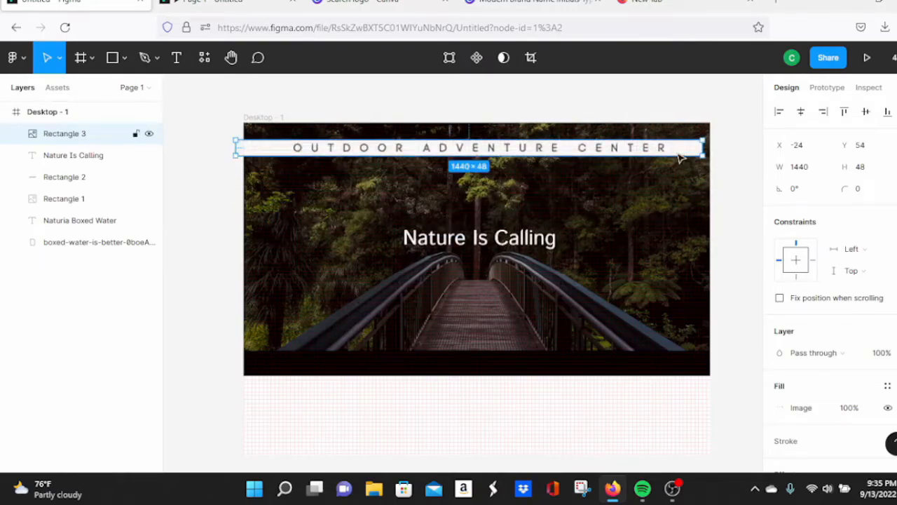
{"action": "key", "text": "ctrl+z"}
{"action": "key", "text": "ctrl+z"}
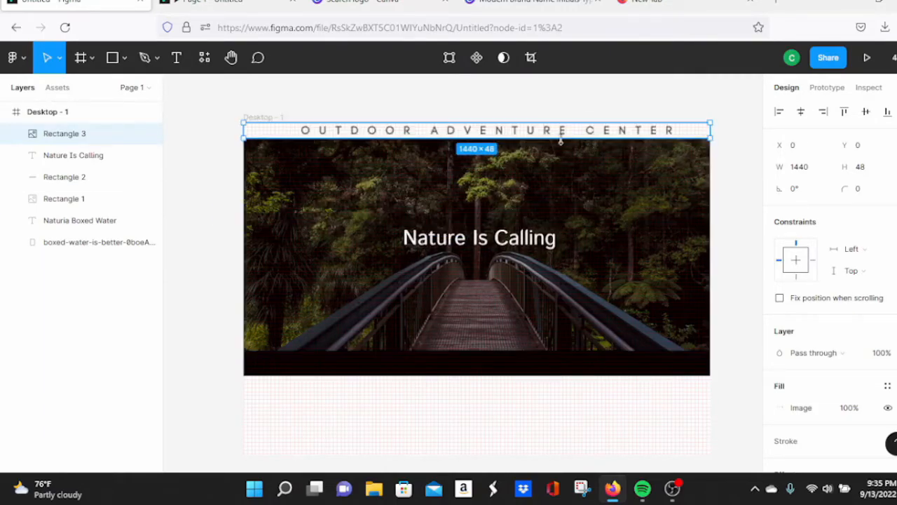
{"action": "key", "text": "ctrl+z"}
{"action": "key", "text": "ctrl+z"}
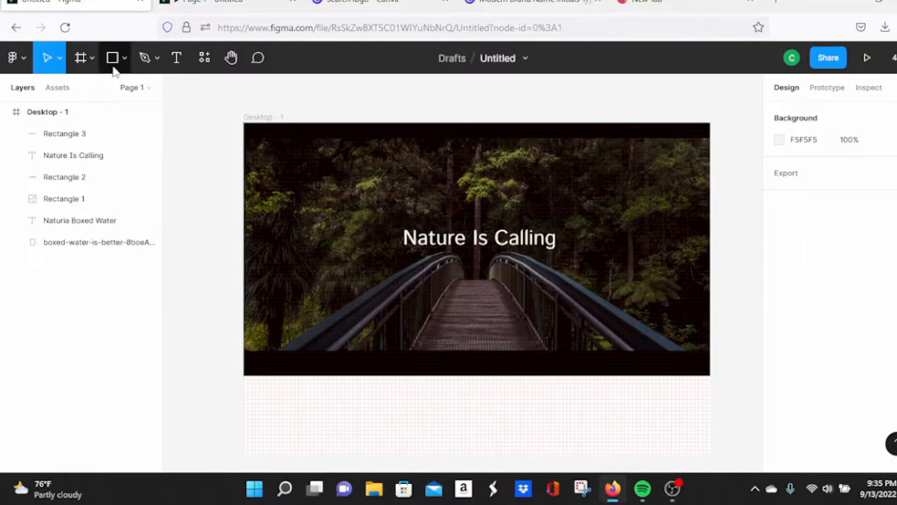
Step: Place the OAC initials logo file and resize it to 130×115 at the frame's top-left
{"action": "left_click", "coordinate": [113, 60]}
{"action": "left_click", "coordinate": [125, 60]}
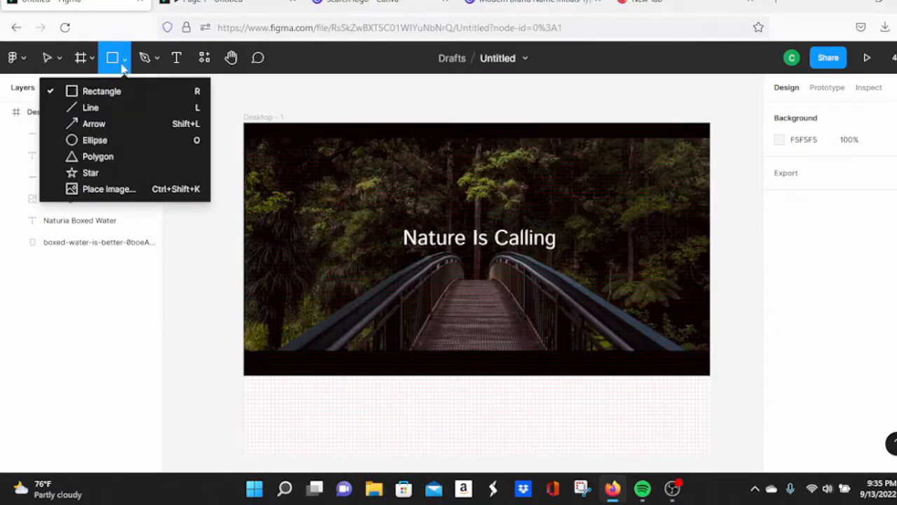
{"action": "left_click", "coordinate": [106, 187]}
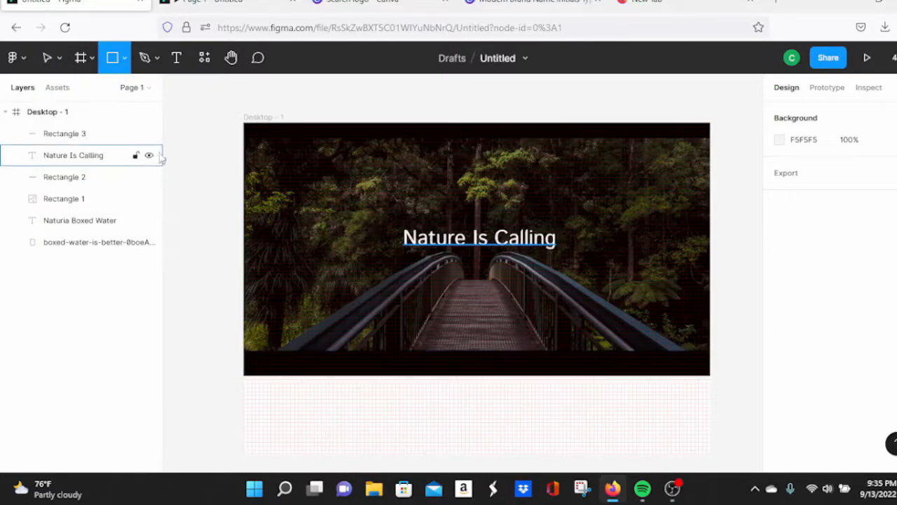
{"action": "left_click", "coordinate": [192, 149]}
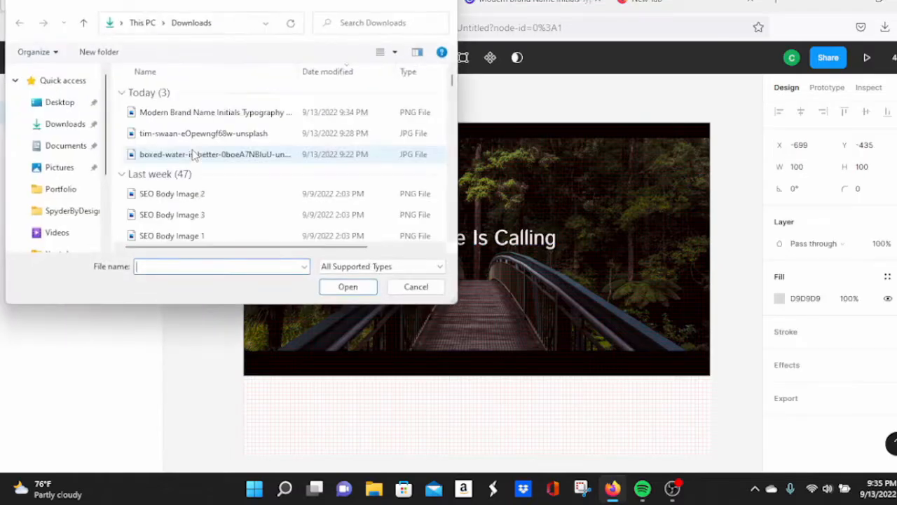
{"action": "left_click", "coordinate": [173, 116]}
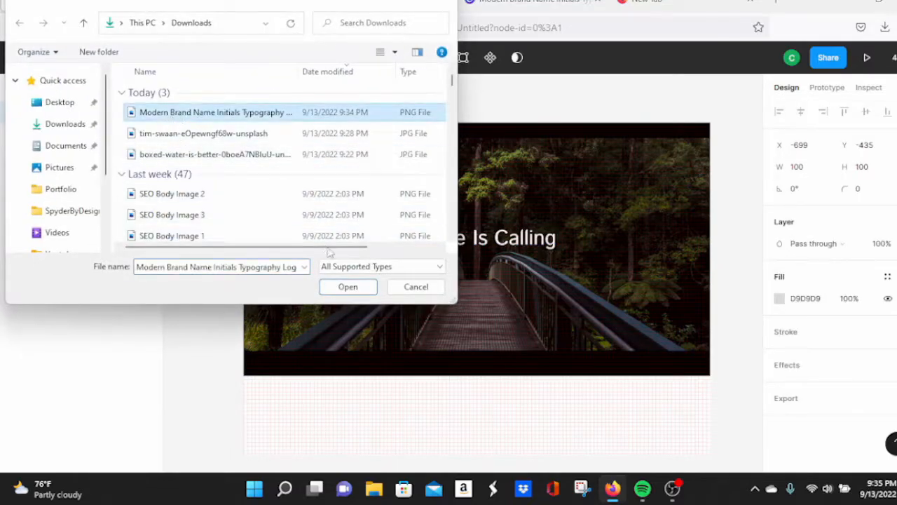
{"action": "left_click", "coordinate": [346, 286]}
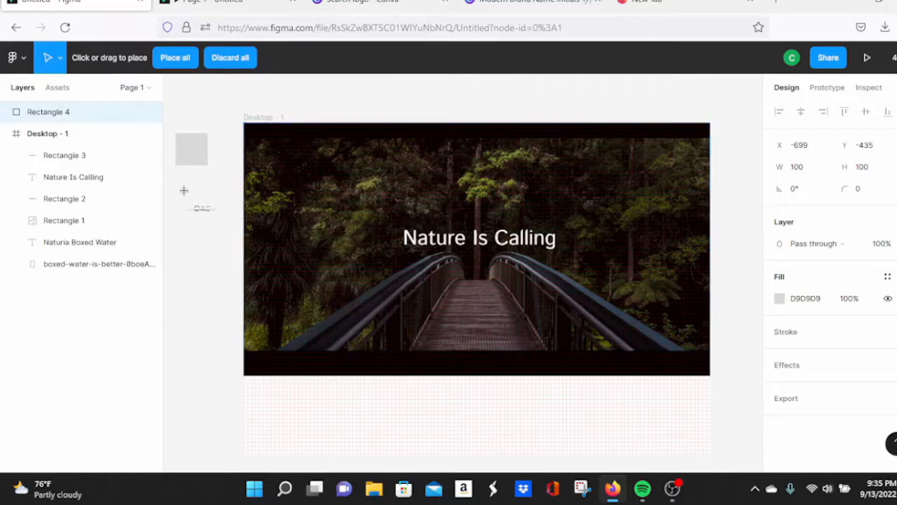
{"action": "left_click", "coordinate": [194, 153]}
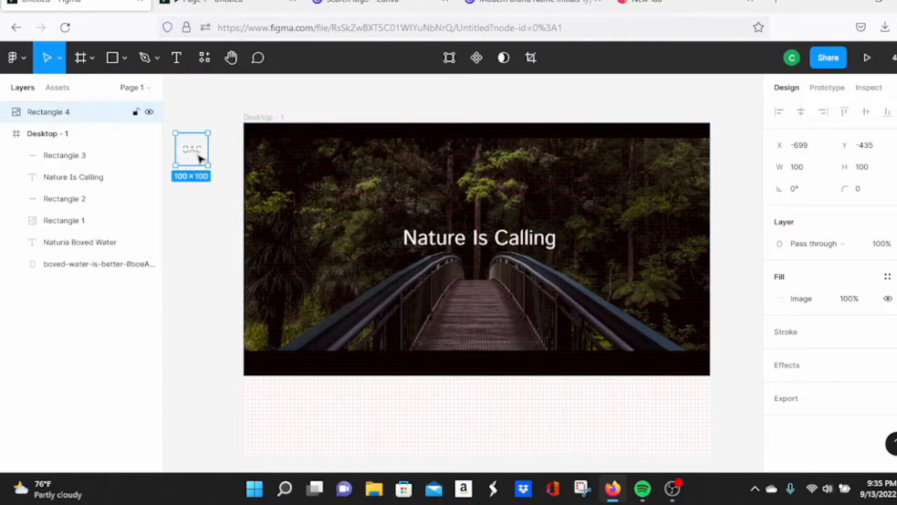
{"action": "left_click_drag", "start_coordinate": [208, 163], "coordinate": [280, 146]}
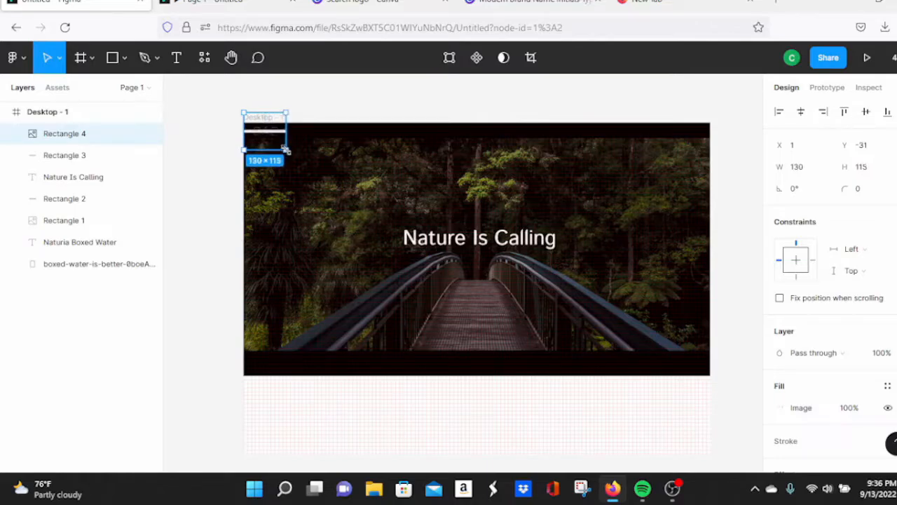
Step: Change the 1440×48 top bar's fill to white (FFFFFF) and check it in the prototype
{"action": "left_click", "coordinate": [335, 137]}
{"action": "double_click", "coordinate": [334, 137]}
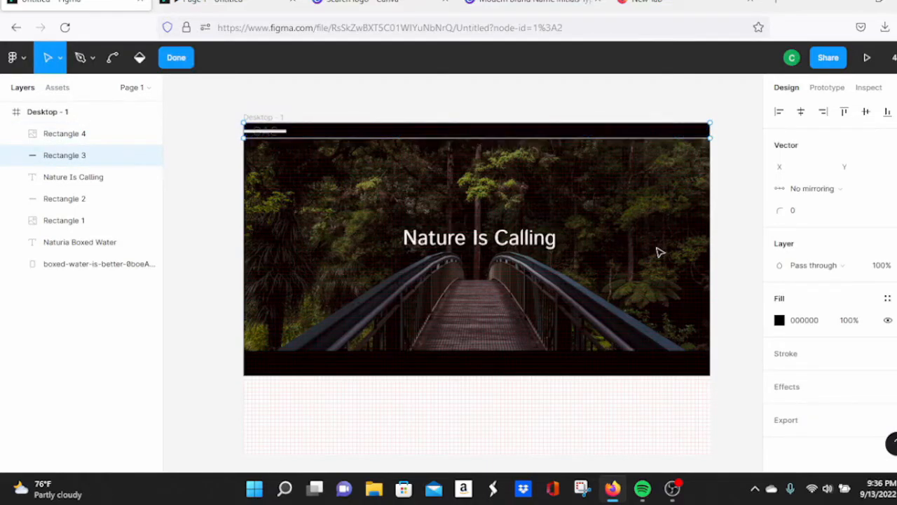
{"action": "left_click", "coordinate": [779, 320]}
{"action": "left_click_drag", "start_coordinate": [603, 291], "coordinate": [535, 106]}
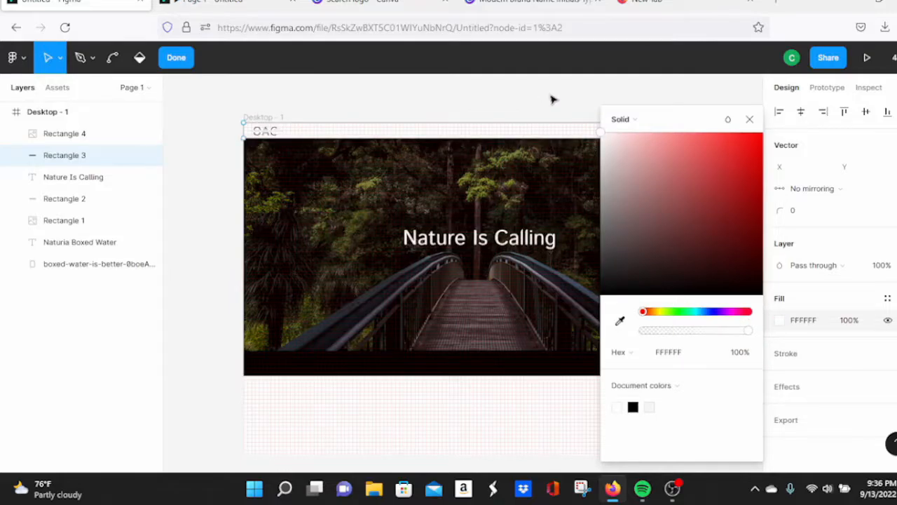
{"action": "left_click", "coordinate": [224, 3]}
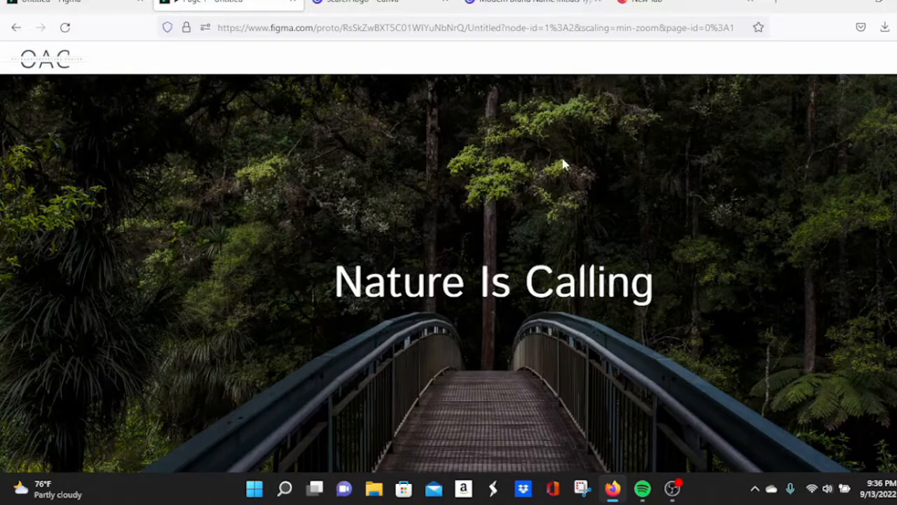
{"action": "left_click", "coordinate": [107, 13]}
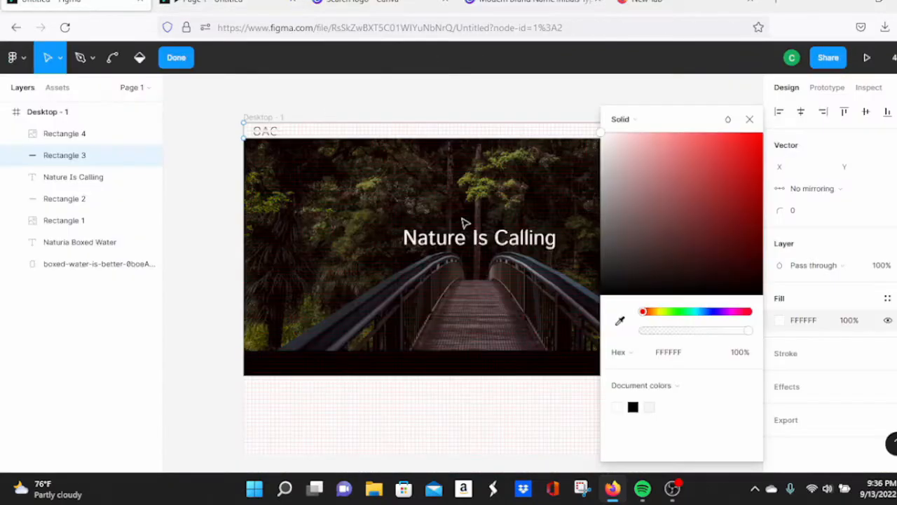
{"action": "left_click", "coordinate": [748, 120]}
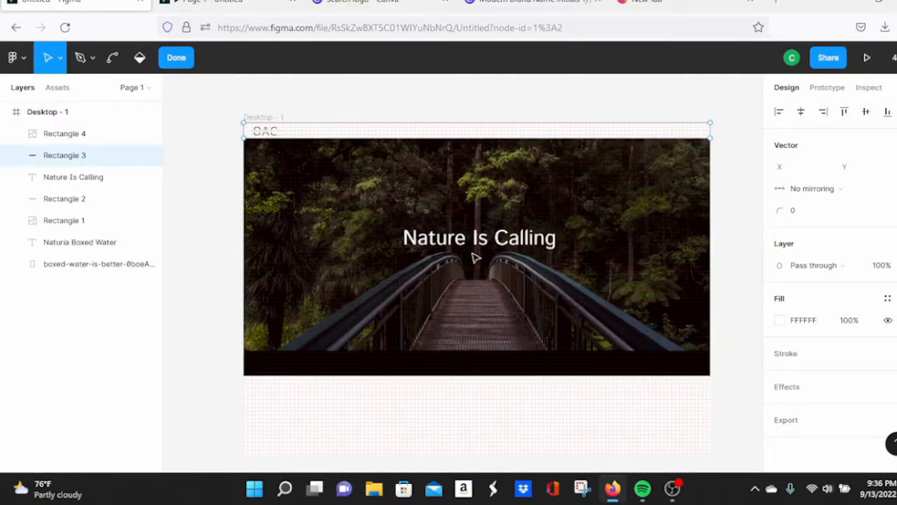
{"action": "key", "text": "Escape"}
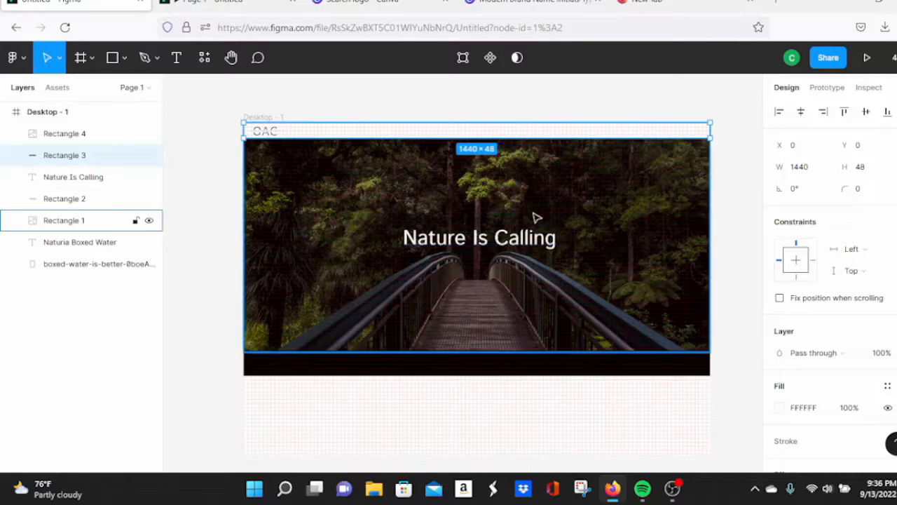
{"action": "left_click", "coordinate": [750, 175]}
Step: Set the Nature Is Calling heading's font size to 96
{"action": "left_click", "coordinate": [73, 177]}
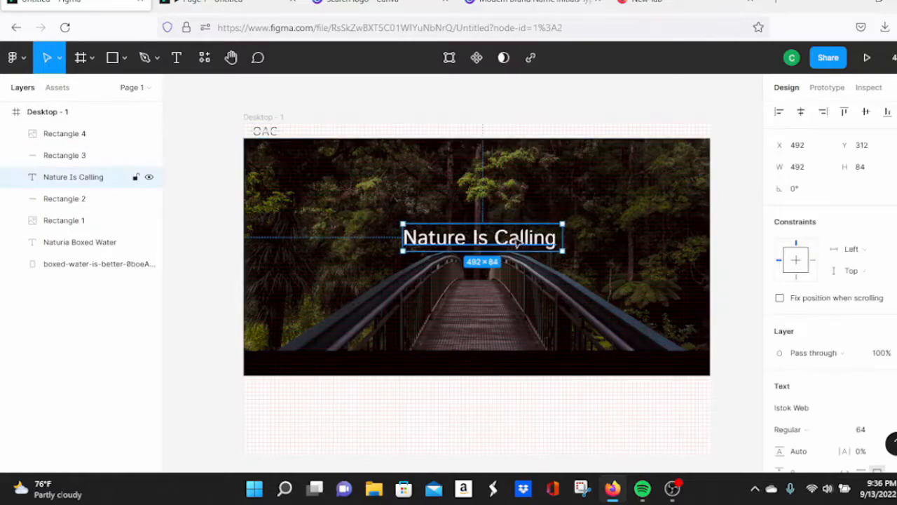
{"action": "scroll", "coordinate": [884, 245], "scroll_direction": "down", "scroll_amount": 2}
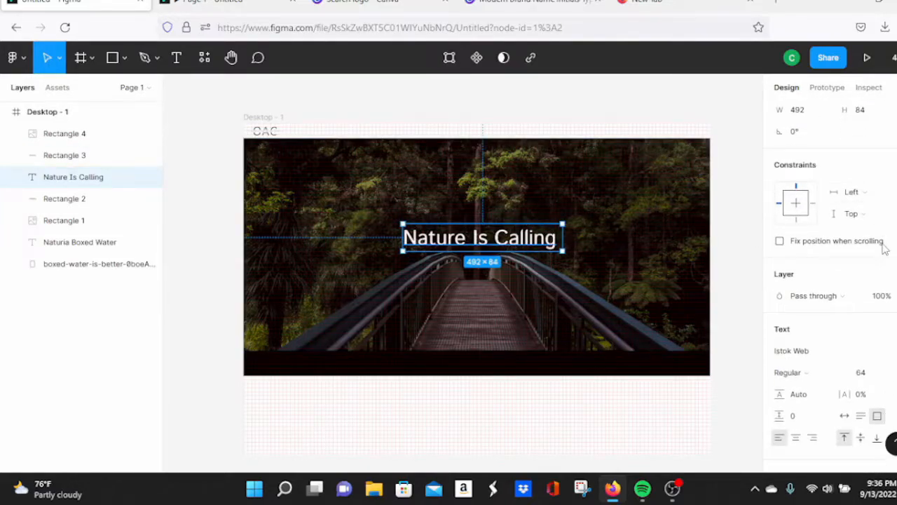
{"action": "scroll", "coordinate": [885, 249], "scroll_direction": "up", "scroll_amount": 2}
{"action": "scroll", "coordinate": [881, 249], "scroll_direction": "down", "scroll_amount": 8}
{"action": "left_click", "coordinate": [886, 197]}
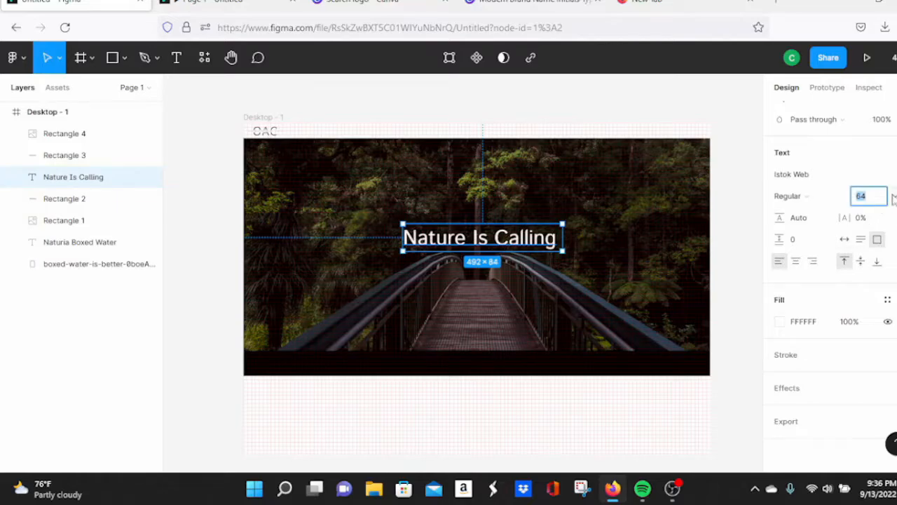
{"action": "left_click", "coordinate": [893, 200]}
{"action": "left_click", "coordinate": [880, 321]}
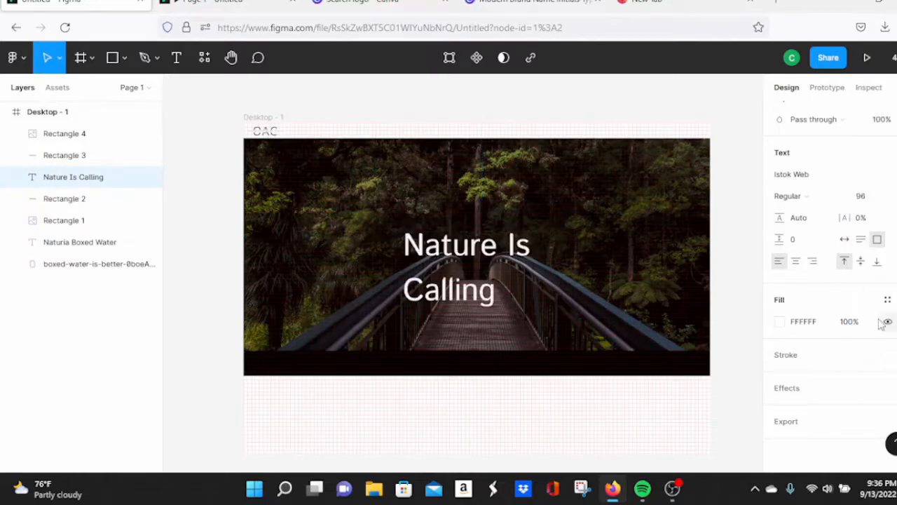
Step: Widen the heading box to fit one line and move it higher on the photo
{"action": "left_click", "coordinate": [581, 260]}
{"action": "left_click", "coordinate": [542, 254]}
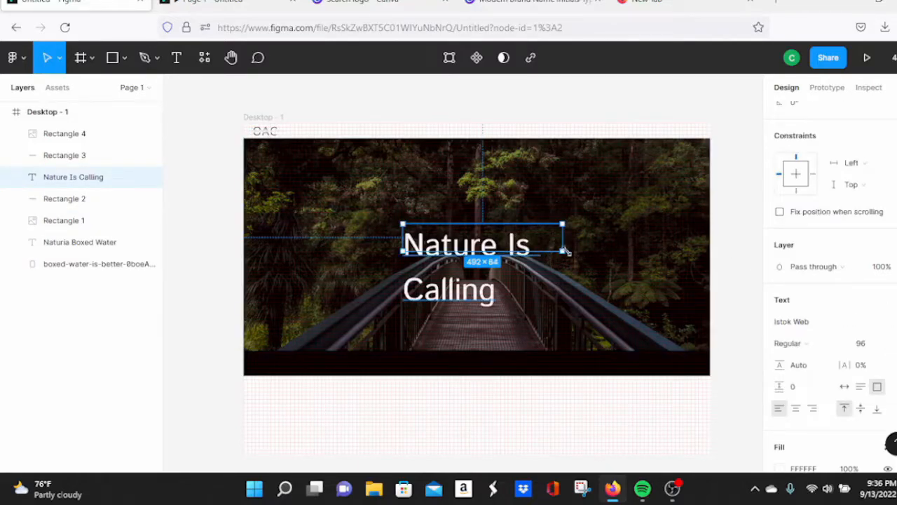
{"action": "left_click_drag", "start_coordinate": [566, 251], "coordinate": [642, 251]}
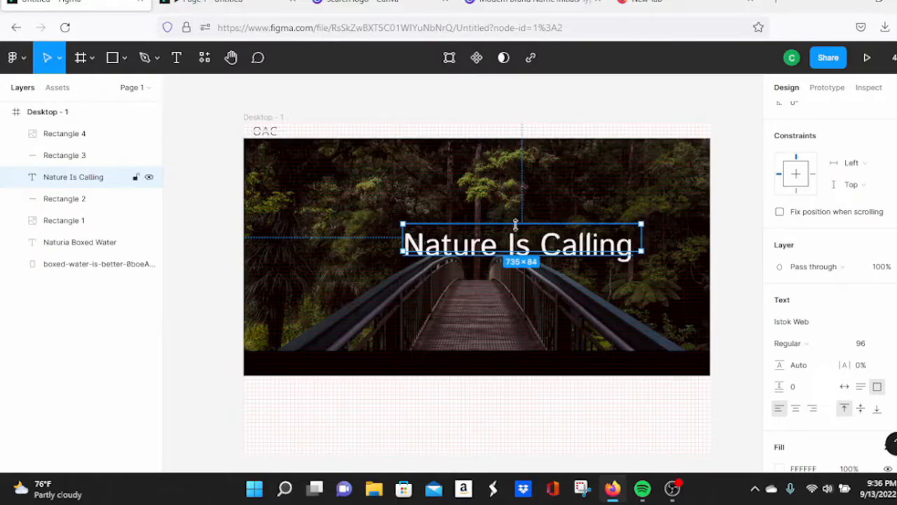
{"action": "left_click_drag", "start_coordinate": [526, 235], "coordinate": [492, 195]}
Step: Replace the heading text with 'Your Next Outdoor Adventure Awaits', removing stray characters
{"action": "double_click", "coordinate": [546, 201]}
{"action": "left_click_drag", "start_coordinate": [593, 199], "coordinate": [366, 200]}
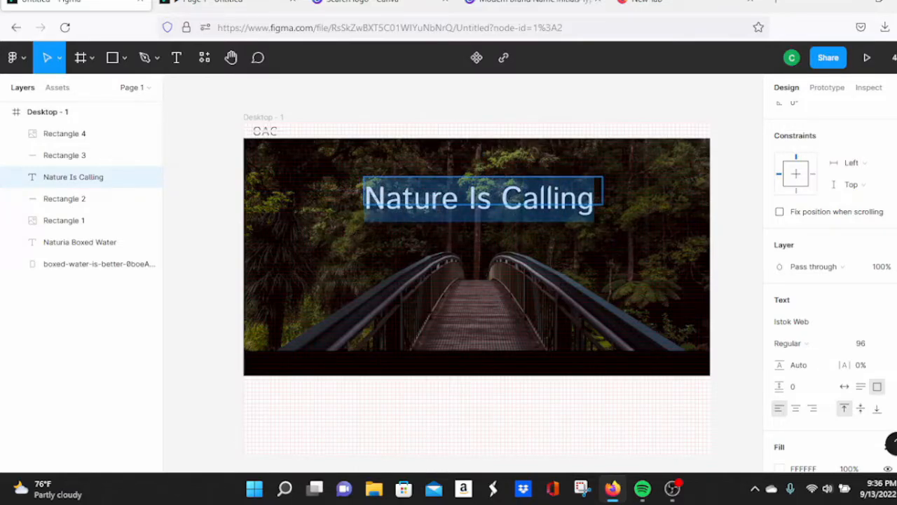
{"action": "type", "text": "Your"}
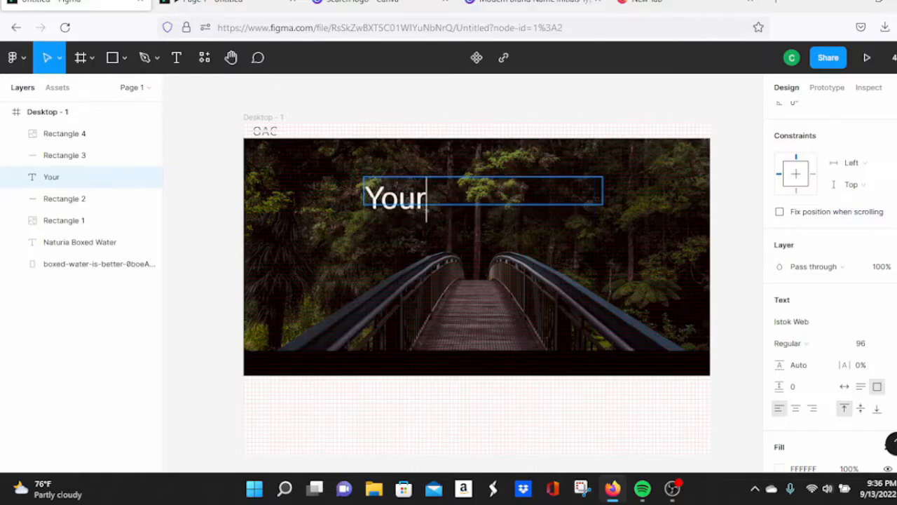
{"action": "type", "text": " Next Outd"}
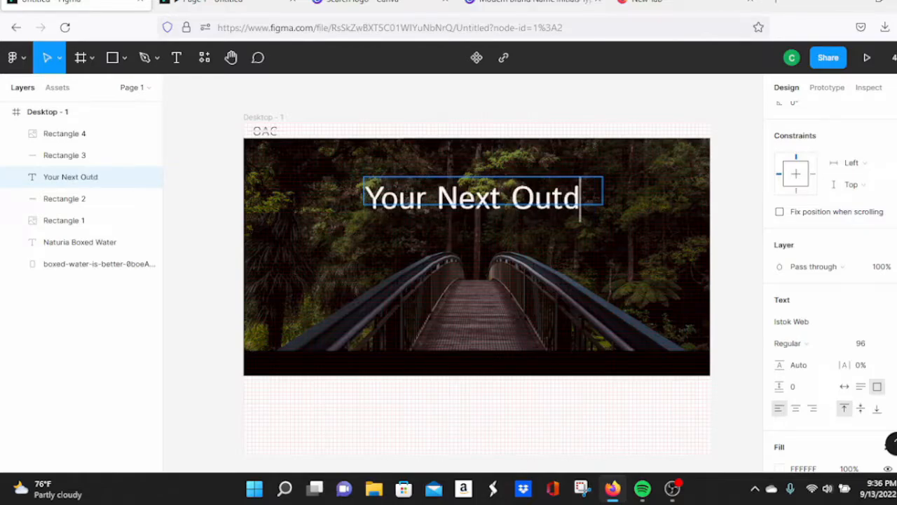
{"action": "type", "text": "oor Adventure A"}
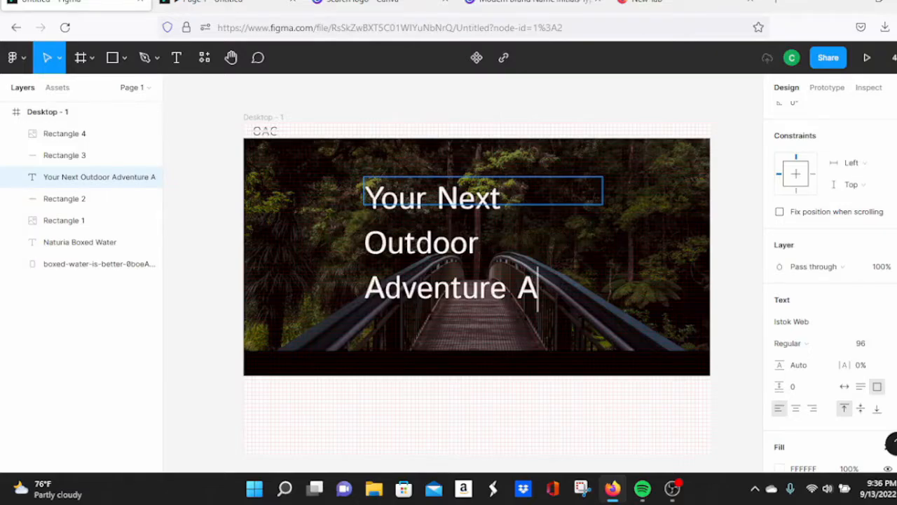
{"action": "key", "text": "BackSpace"}
{"action": "type", "text": "Awaits."}
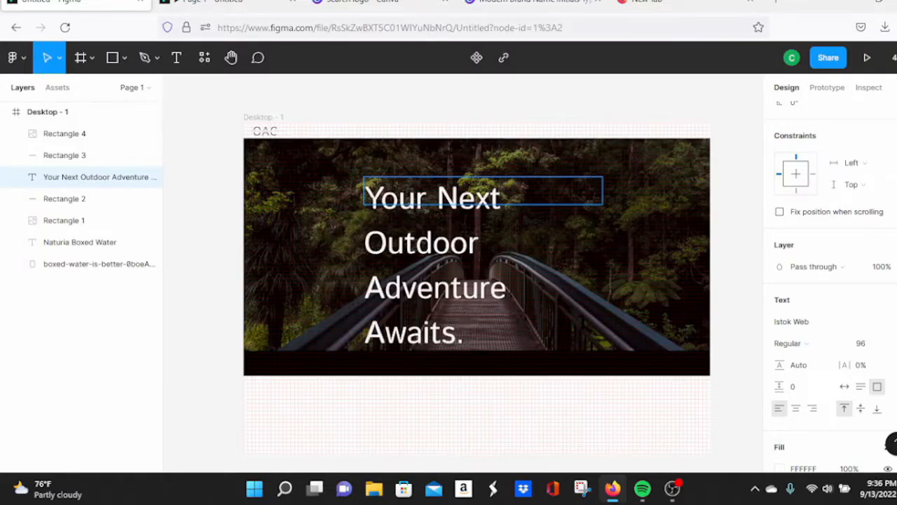
{"action": "key", "text": "BackSpace"}
{"action": "key", "text": "Escape"}
{"action": "key", "text": "Escape"}
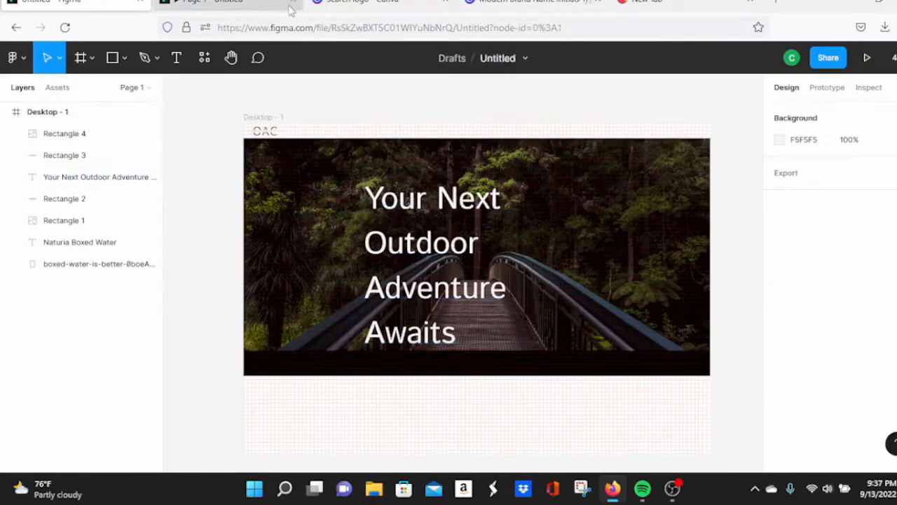
Step: Check the prototype, then move the heading toward the photo's left edge
{"action": "left_click", "coordinate": [221, 7]}
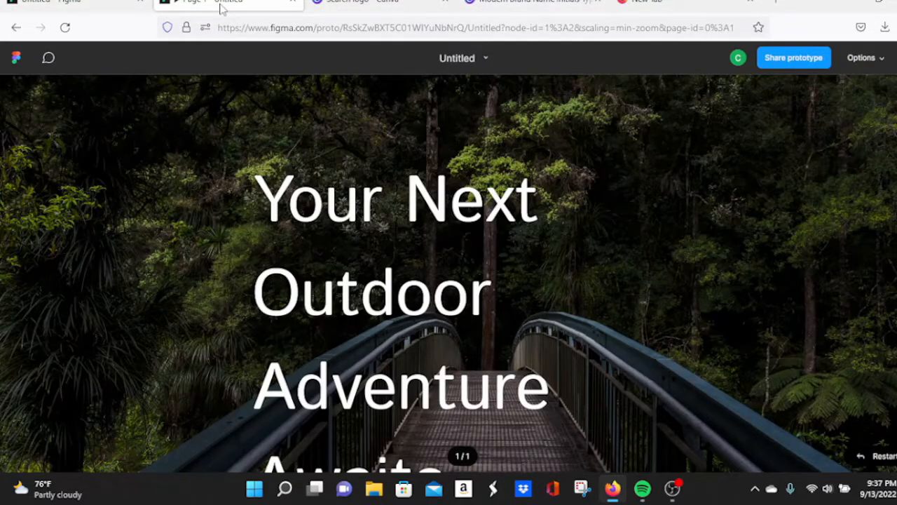
{"action": "left_click", "coordinate": [98, 4]}
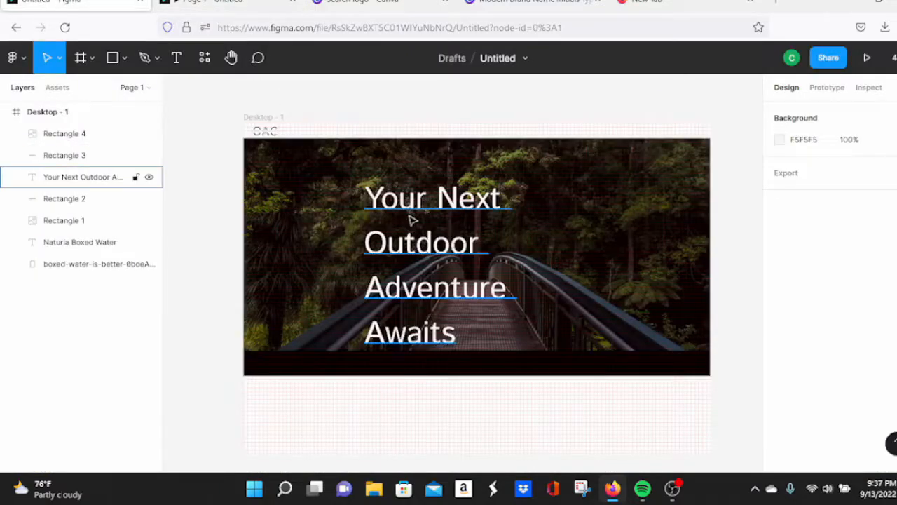
{"action": "left_click_drag", "start_coordinate": [412, 220], "coordinate": [305, 193]}
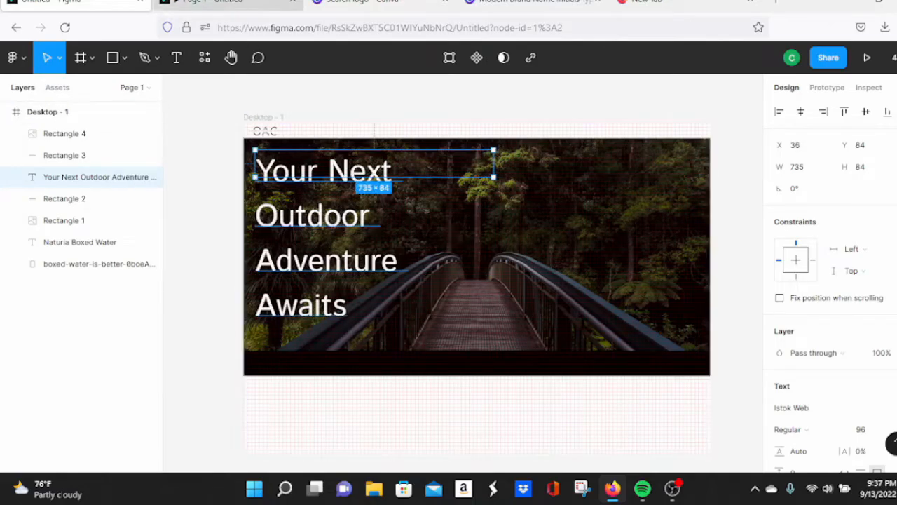
Step: Resize the headline box to 876×270 so it wraps onto two lines, previewing the result
{"action": "left_click", "coordinate": [213, 2]}
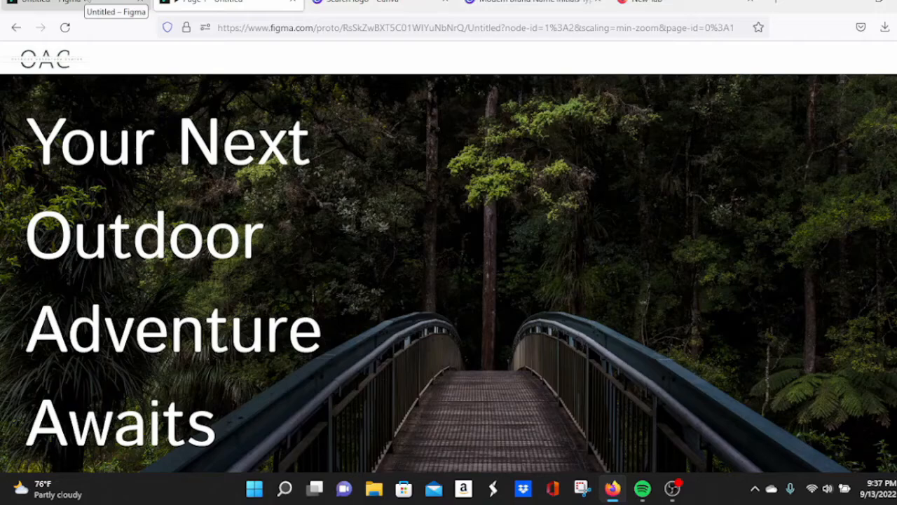
{"action": "left_click", "coordinate": [85, 3]}
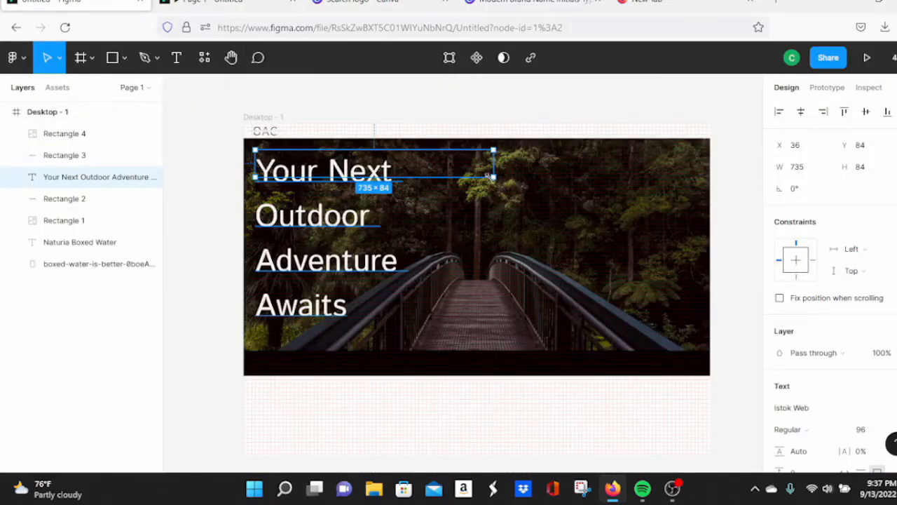
{"action": "left_click_drag", "start_coordinate": [486, 175], "coordinate": [540, 238]}
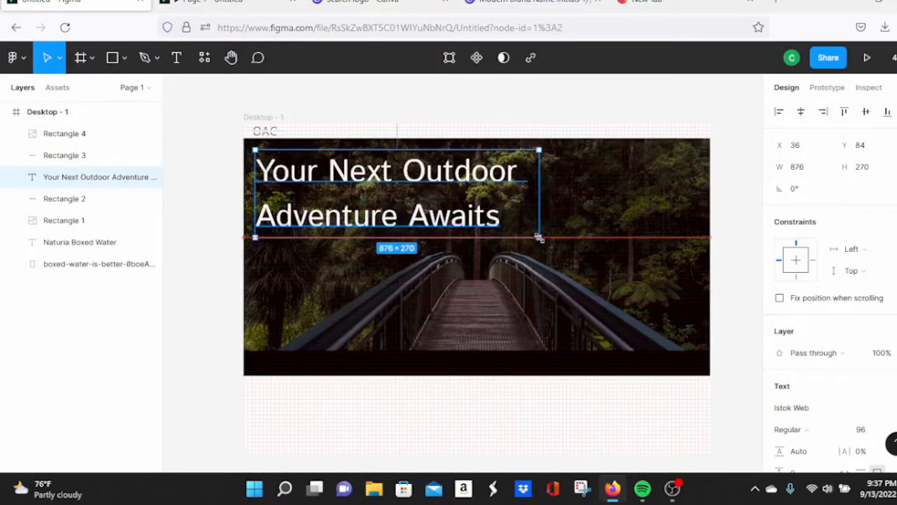
{"action": "left_click", "coordinate": [219, 4]}
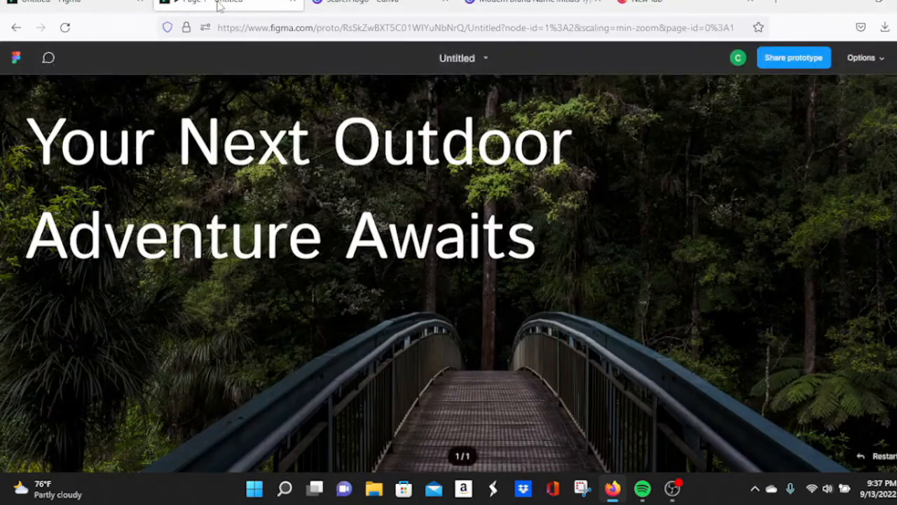
{"action": "left_click", "coordinate": [105, 4]}
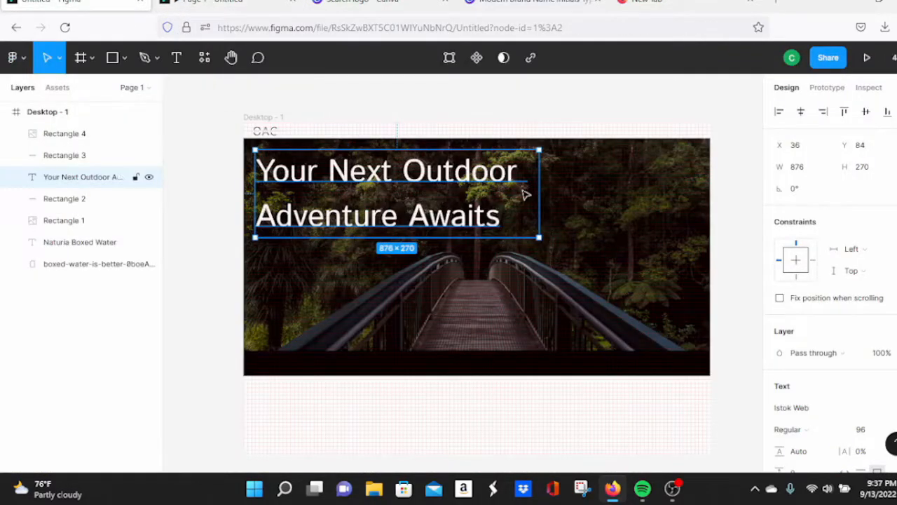
Step: Try Italianno, Jacques Francois Shadow and Jim Nightshade as the headline font
{"action": "scroll", "coordinate": [829, 253], "scroll_direction": "down", "scroll_amount": 1}
{"action": "scroll", "coordinate": [827, 252], "scroll_direction": "down", "scroll_amount": 3}
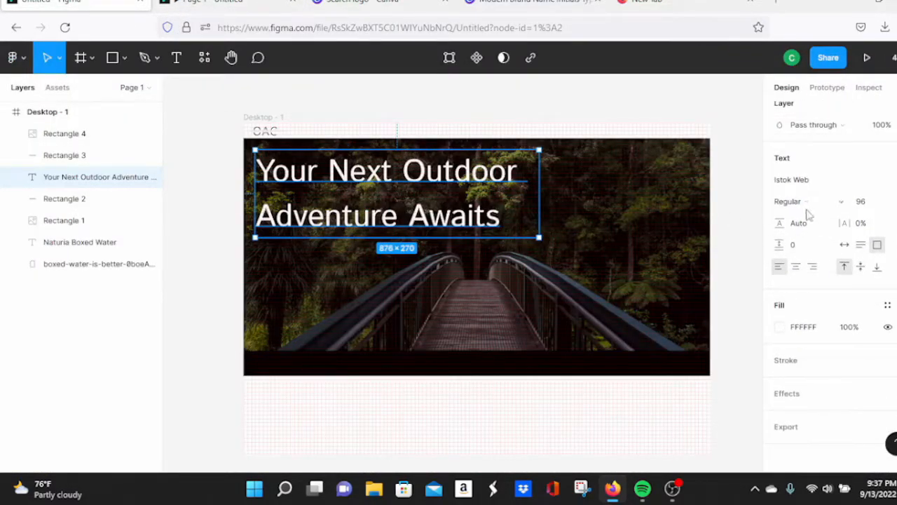
{"action": "left_click", "coordinate": [813, 181]}
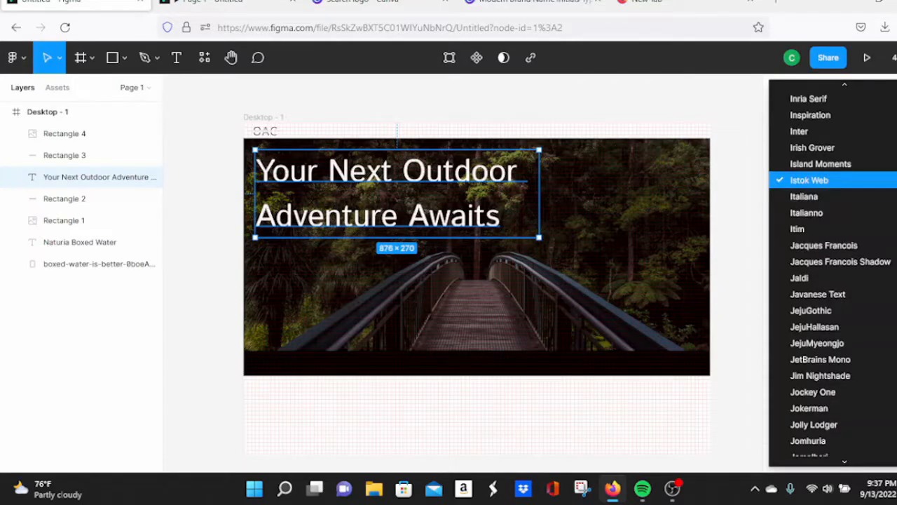
{"action": "left_click", "coordinate": [838, 213]}
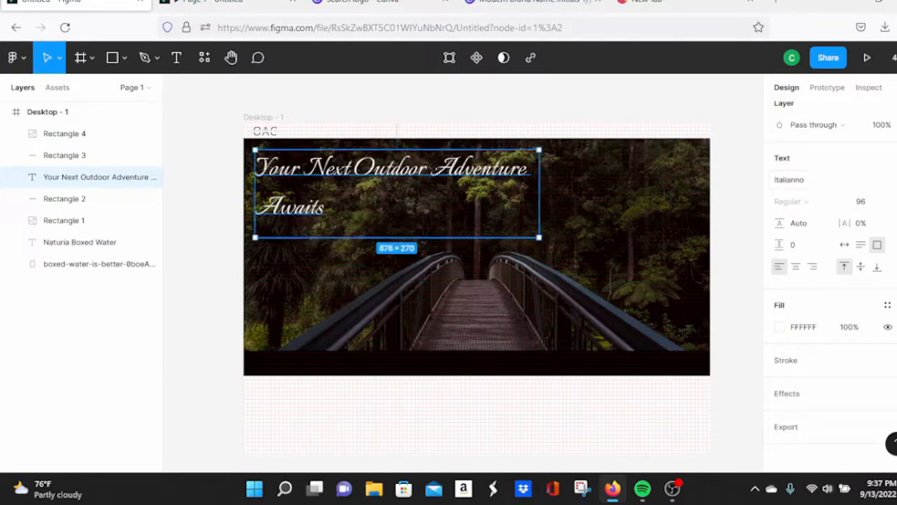
{"action": "left_click", "coordinate": [813, 179]}
{"action": "left_click", "coordinate": [840, 231]}
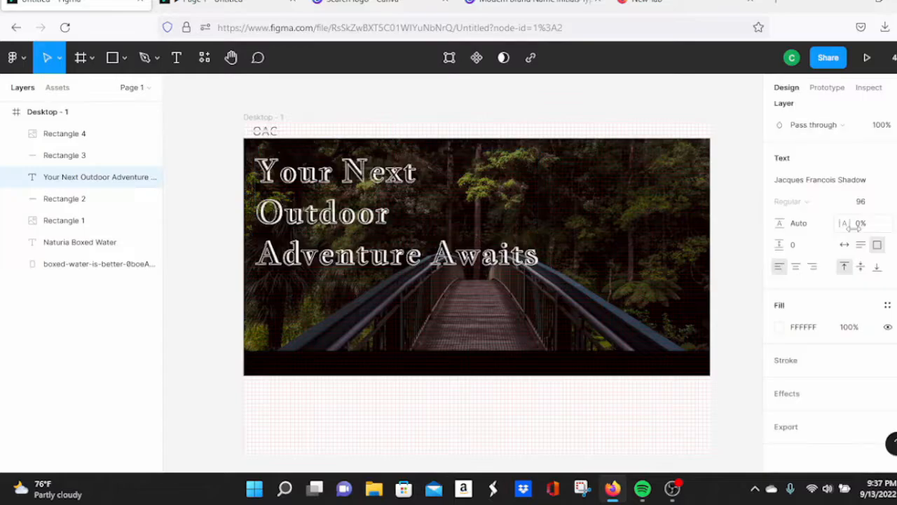
{"action": "left_click", "coordinate": [894, 201]}
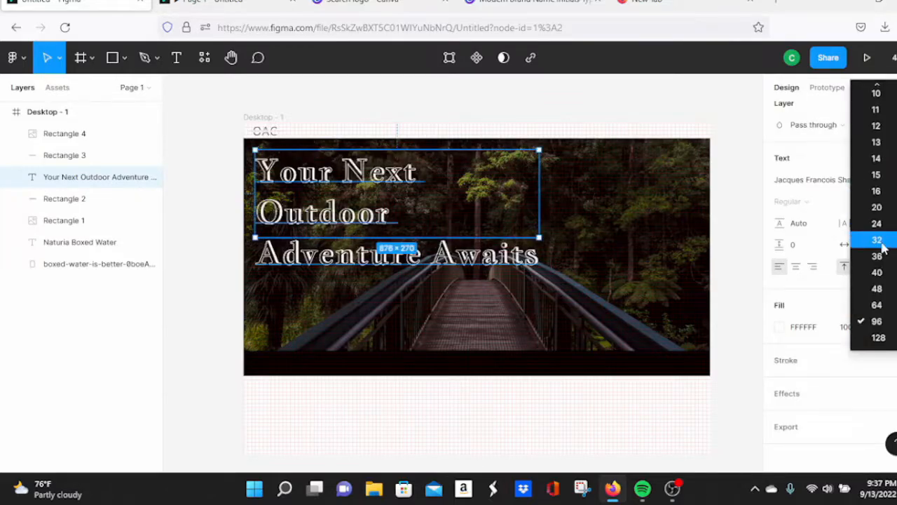
{"action": "left_click", "coordinate": [822, 201]}
{"action": "left_click", "coordinate": [849, 185]}
{"action": "left_click", "coordinate": [893, 181]}
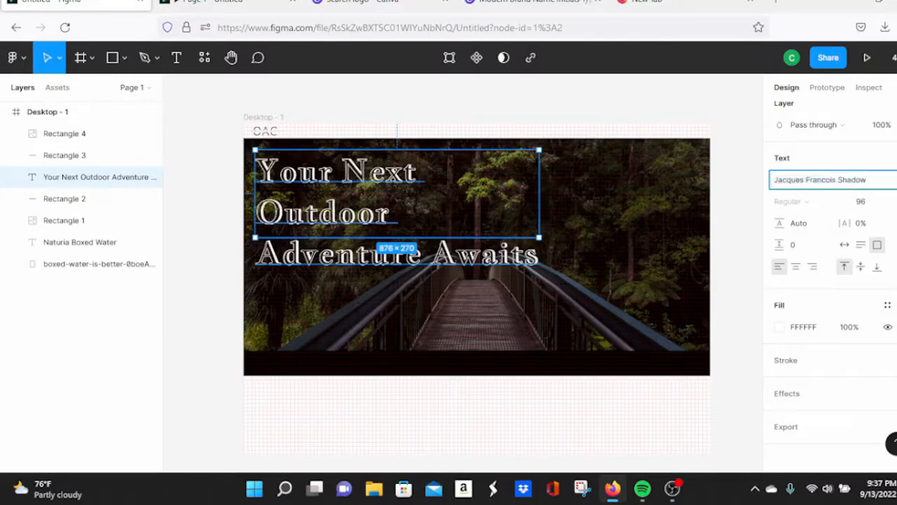
{"action": "left_click", "coordinate": [848, 249]}
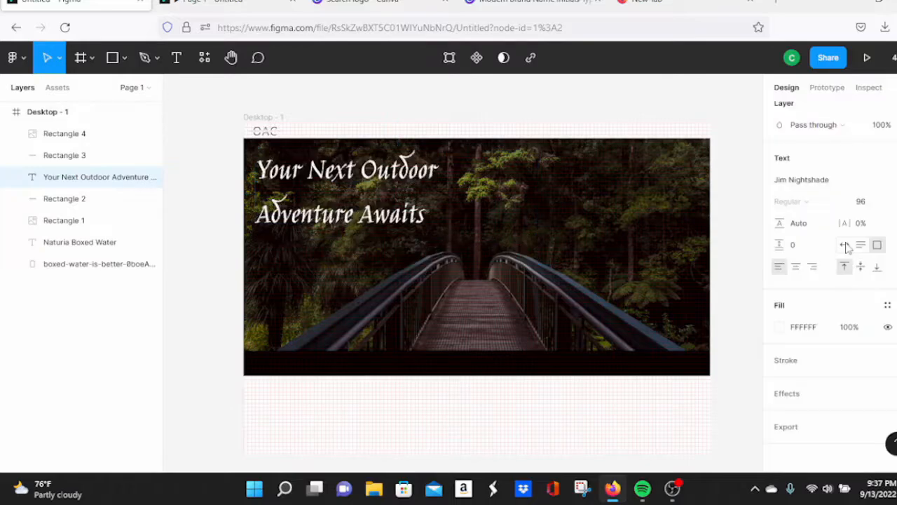
Step: Try Jost, then set the headline font to Judson and preview it
{"action": "scroll", "coordinate": [851, 254], "scroll_direction": "down", "scroll_amount": 2}
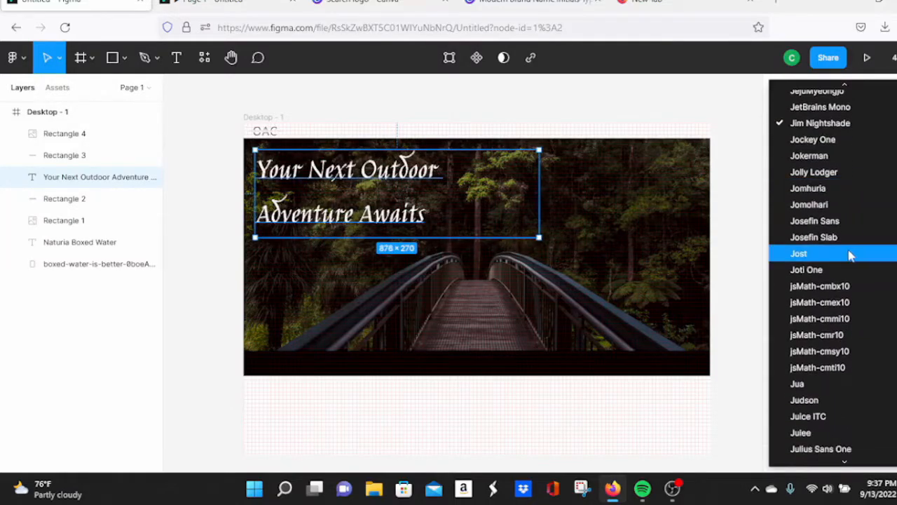
{"action": "left_click", "coordinate": [851, 254]}
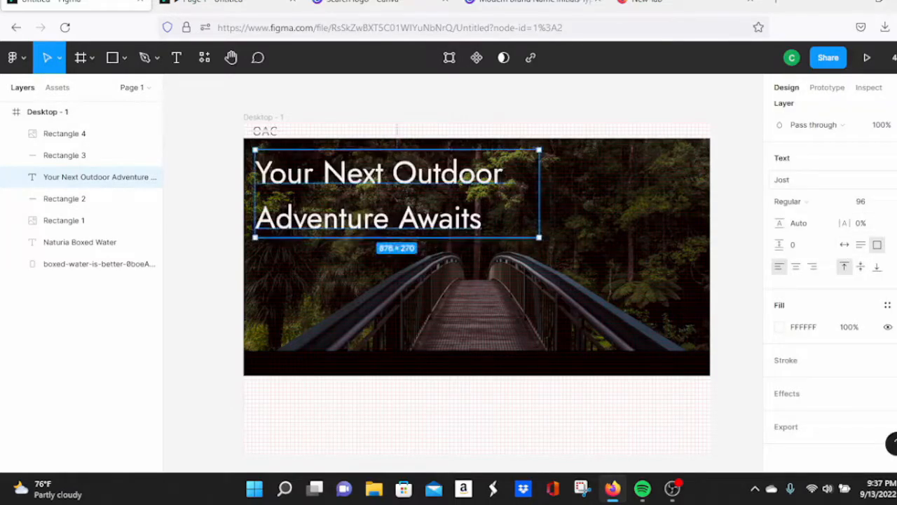
{"action": "left_click", "coordinate": [806, 180]}
{"action": "scroll", "coordinate": [832, 227], "scroll_direction": "down", "scroll_amount": 3}
{"action": "left_click", "coordinate": [831, 218]}
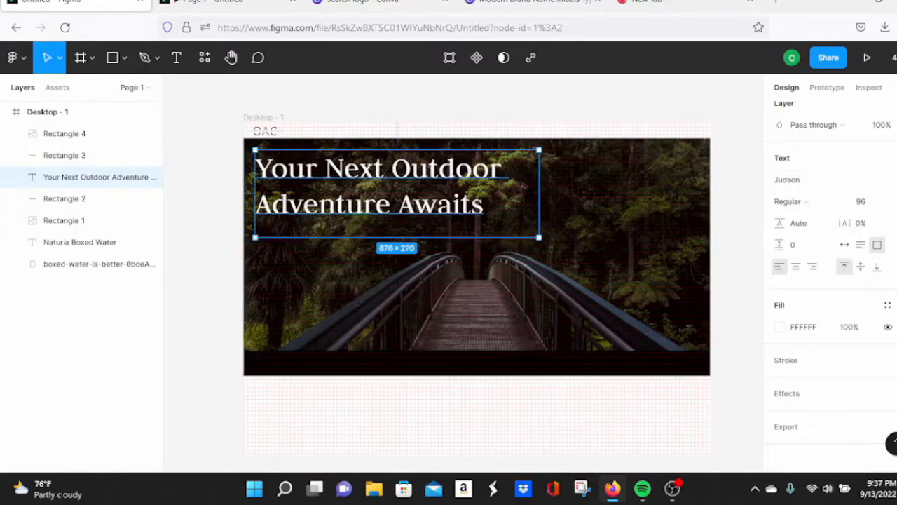
{"action": "left_click", "coordinate": [223, 2]}
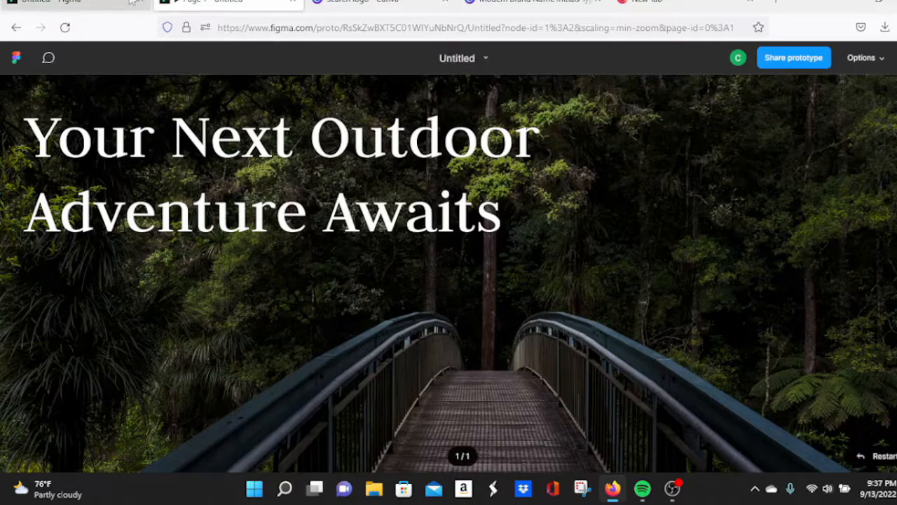
{"action": "left_click", "coordinate": [89, 4]}
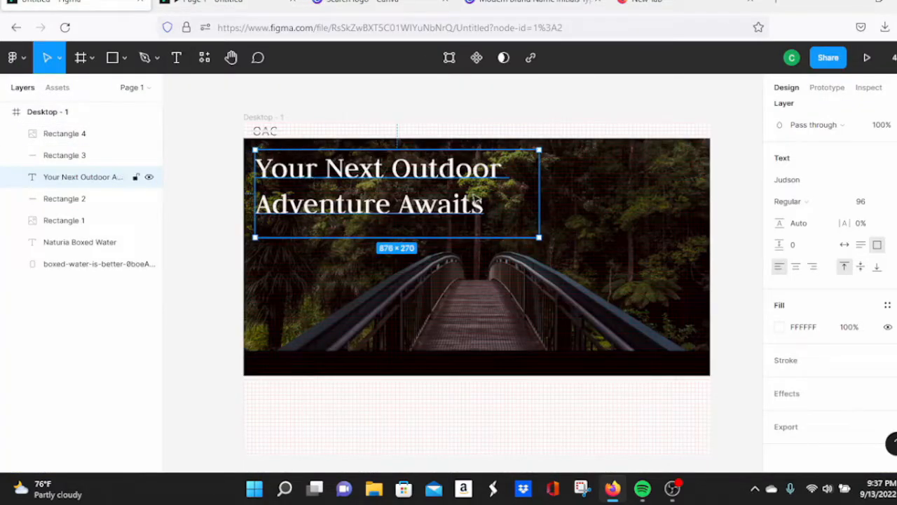
Step: Lower the forest-bridge photo's exposure to darken it, then check it in the prototype preview
{"action": "double_click", "coordinate": [615, 208]}
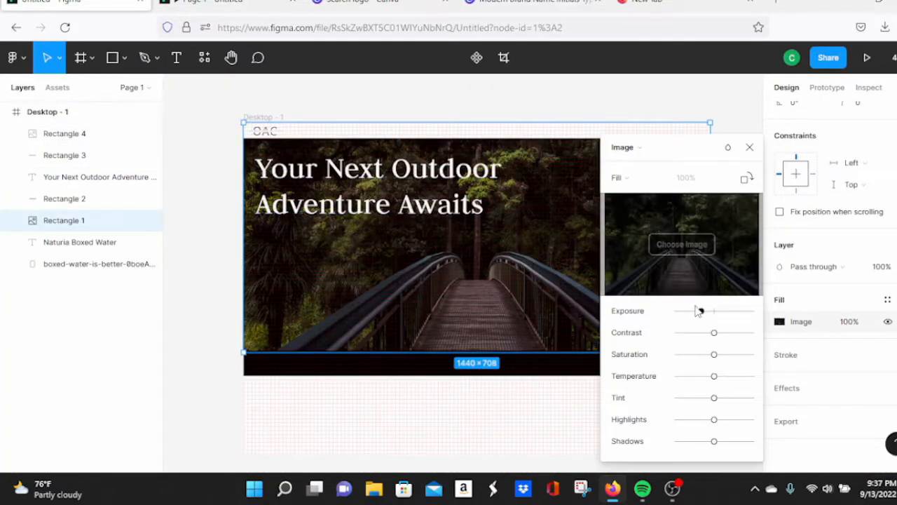
{"action": "left_click_drag", "start_coordinate": [700, 311], "coordinate": [692, 312]}
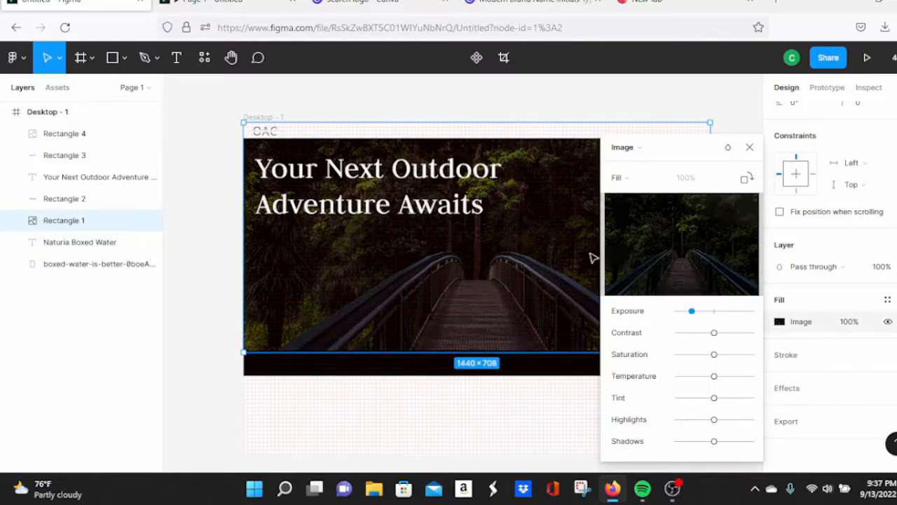
{"action": "left_click", "coordinate": [235, 3]}
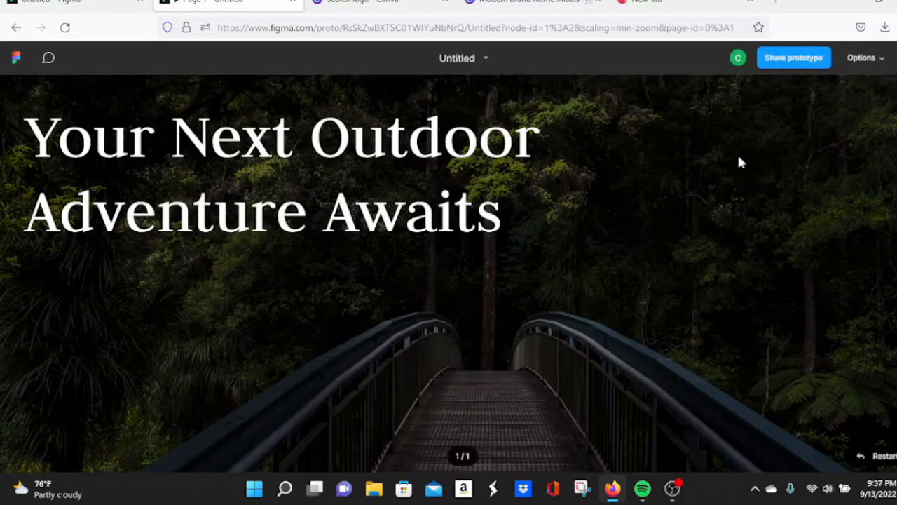
{"action": "scroll", "coordinate": [739, 157], "scroll_direction": "down", "scroll_amount": 2}
{"action": "scroll", "coordinate": [738, 157], "scroll_direction": "up", "scroll_amount": 2}
{"action": "key", "text": "ctrl+shift+Tab"}
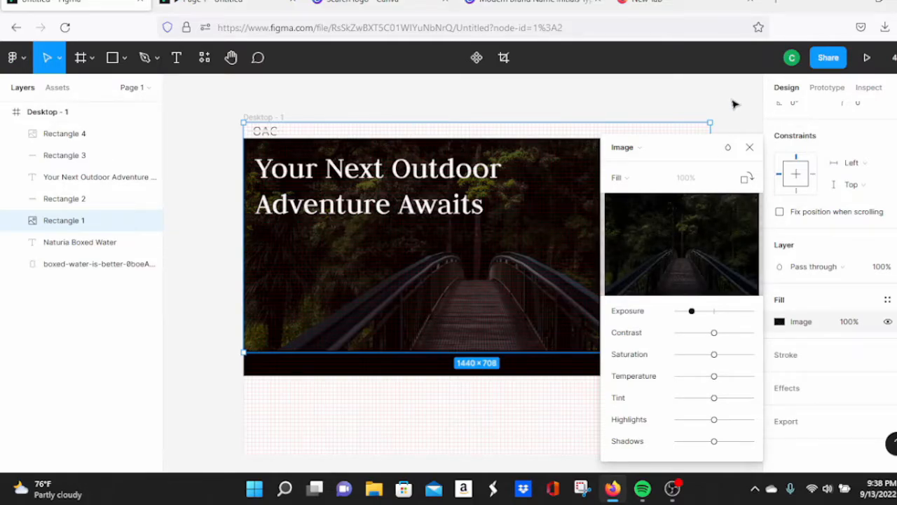
Step: Set the heading's line height to 85 and preview it in the prototype
{"action": "key", "text": "Escape"}
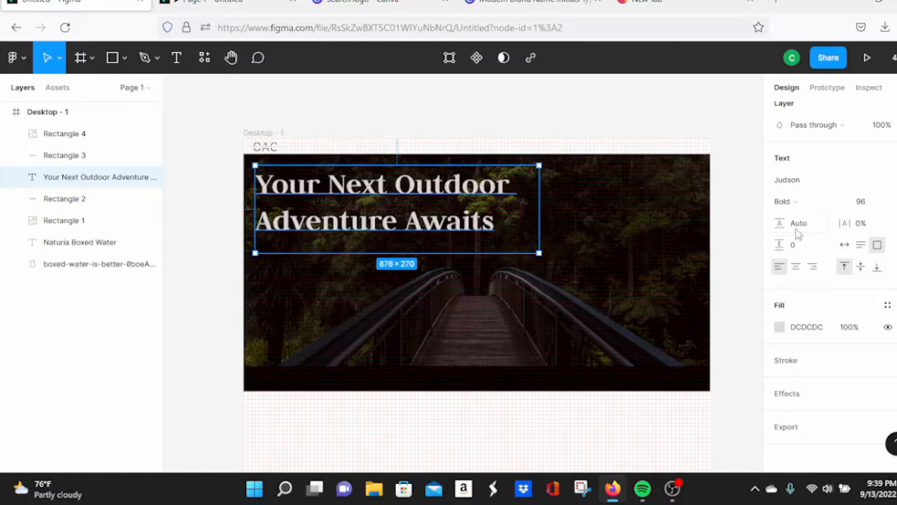
{"action": "left_click", "coordinate": [796, 233]}
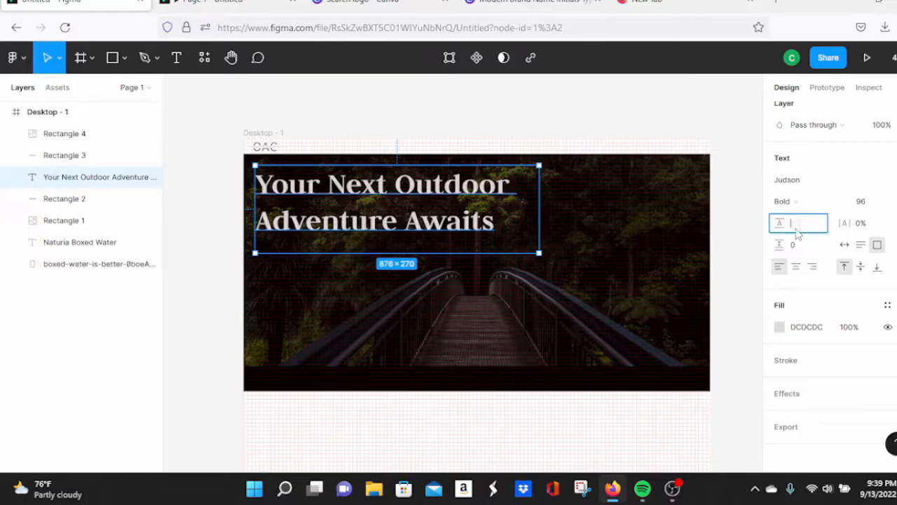
{"action": "type", "text": "5"}
{"action": "key", "text": "Return"}
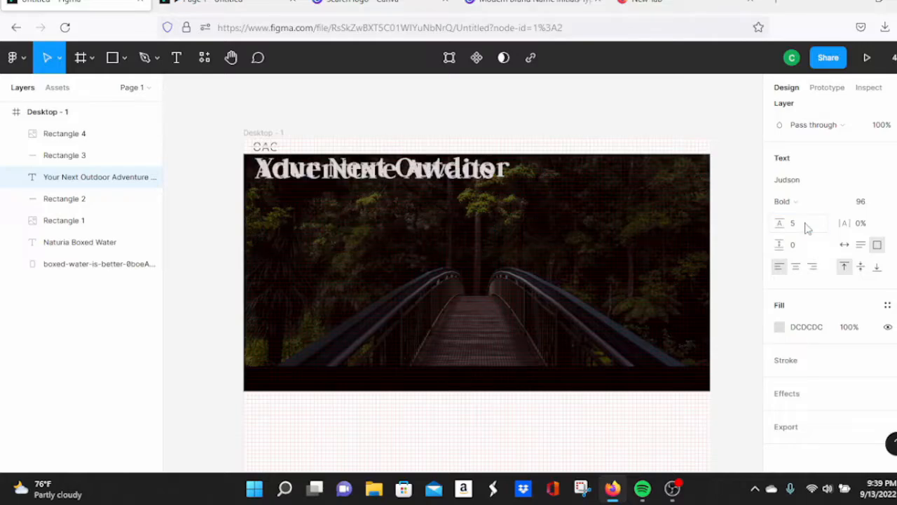
{"action": "left_click", "coordinate": [806, 224]}
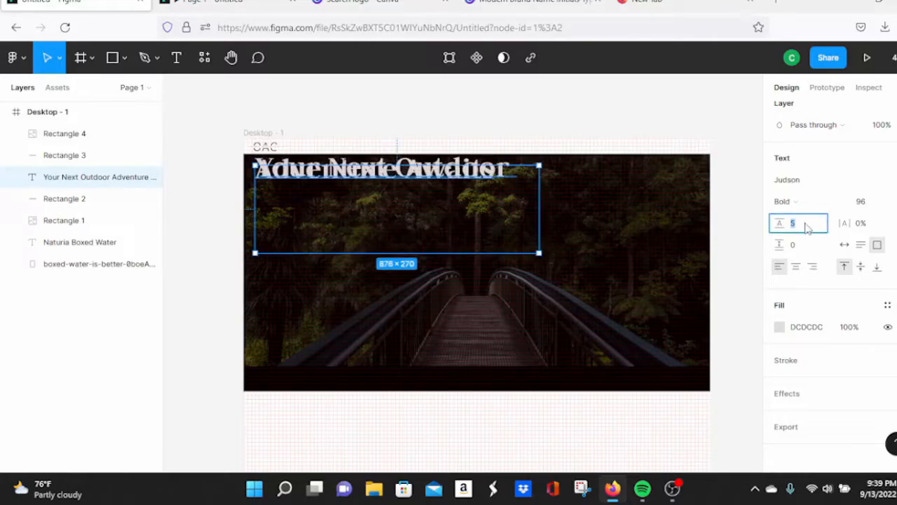
{"action": "type", "text": "75"}
{"action": "key", "text": "Return"}
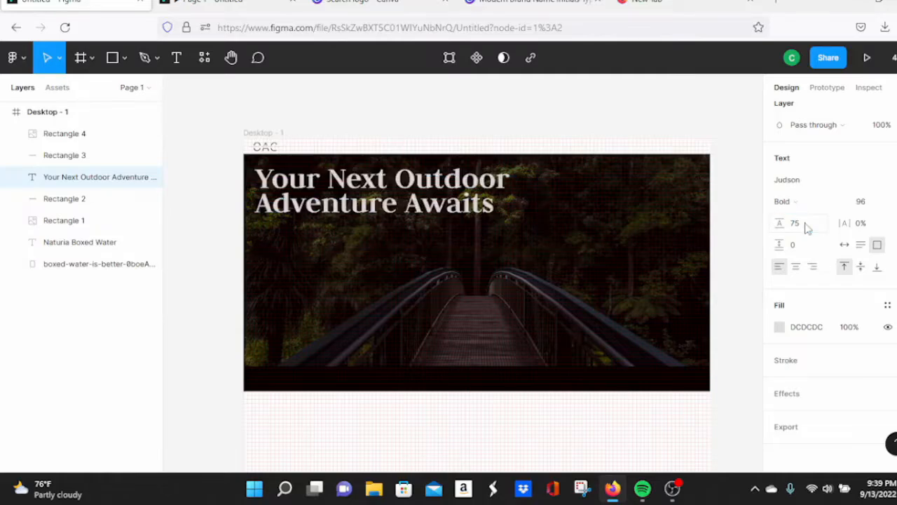
{"action": "left_click", "coordinate": [806, 225]}
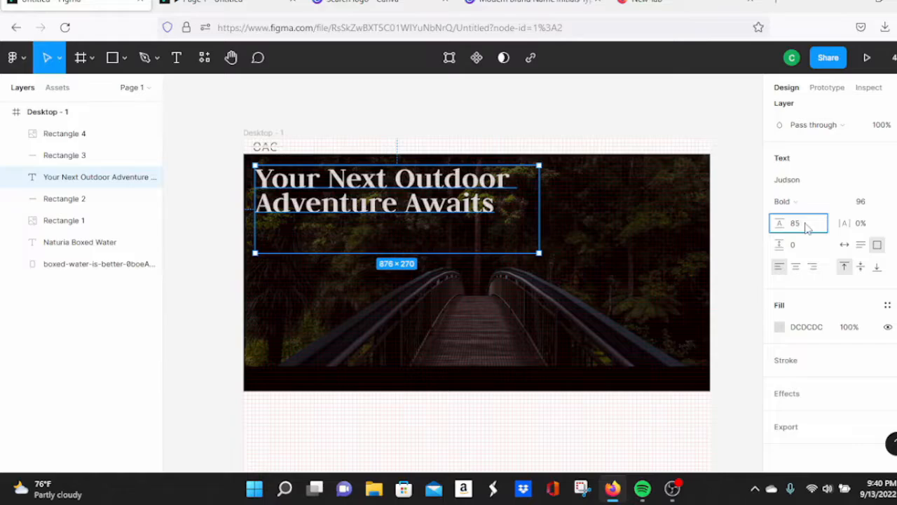
{"action": "key", "text": "Return"}
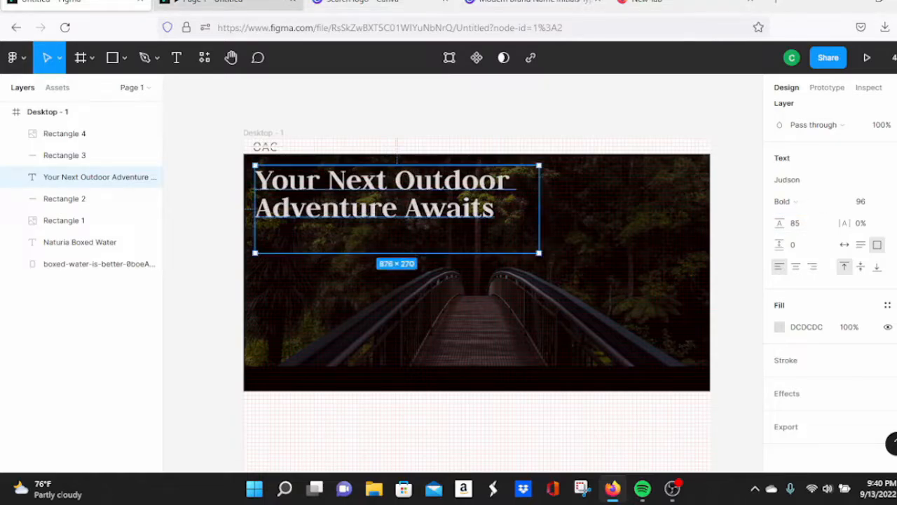
{"action": "left_click", "coordinate": [247, 2]}
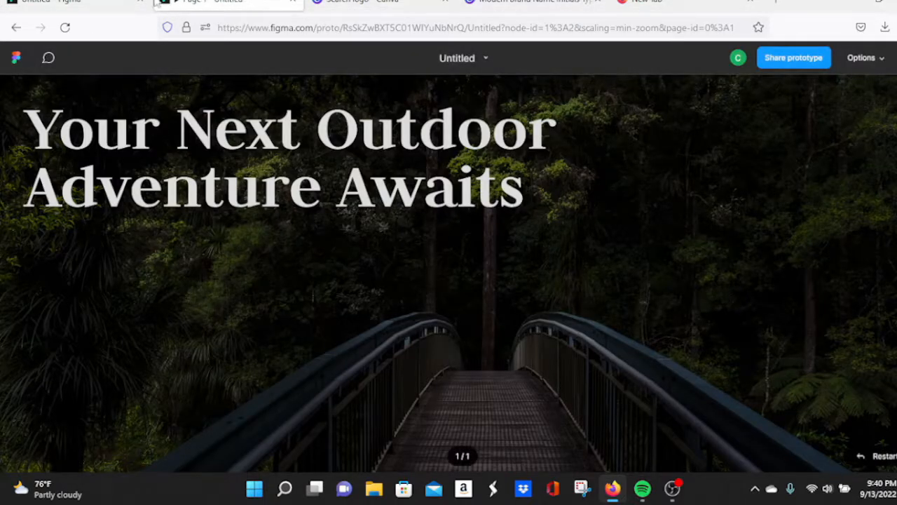
{"action": "left_click", "coordinate": [105, 4]}
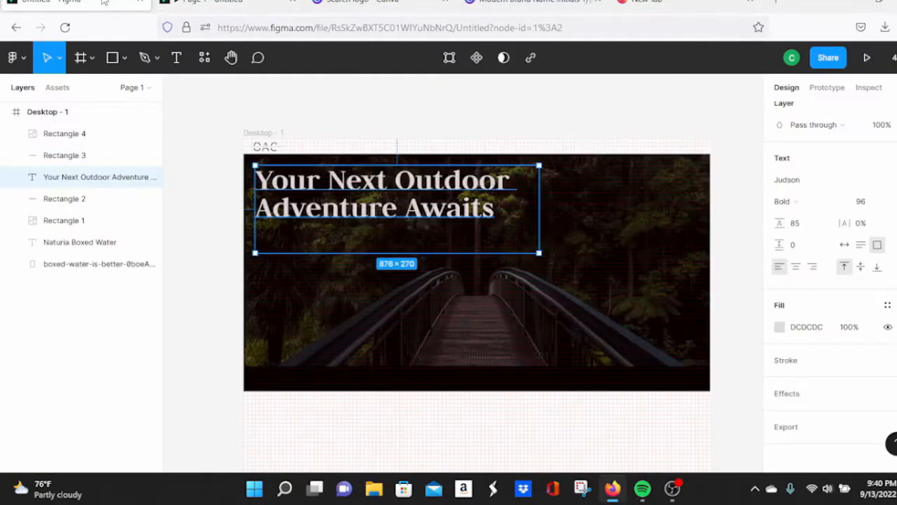
Step: Tighten the heading's letter spacing to -4% and preview the hero
{"action": "left_click", "coordinate": [861, 223]}
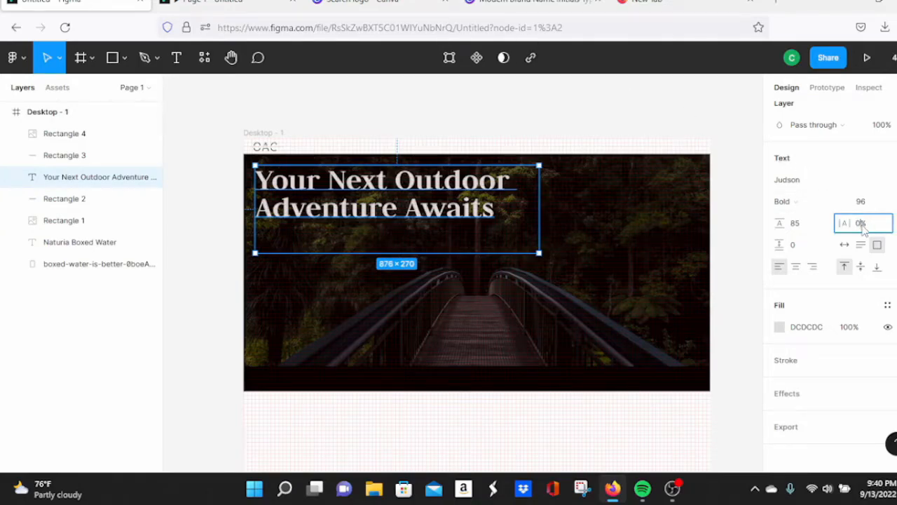
{"action": "key", "text": "Up"}
{"action": "key", "text": "Up"}
{"action": "key", "text": "Up"}
{"action": "key", "text": "Up"}
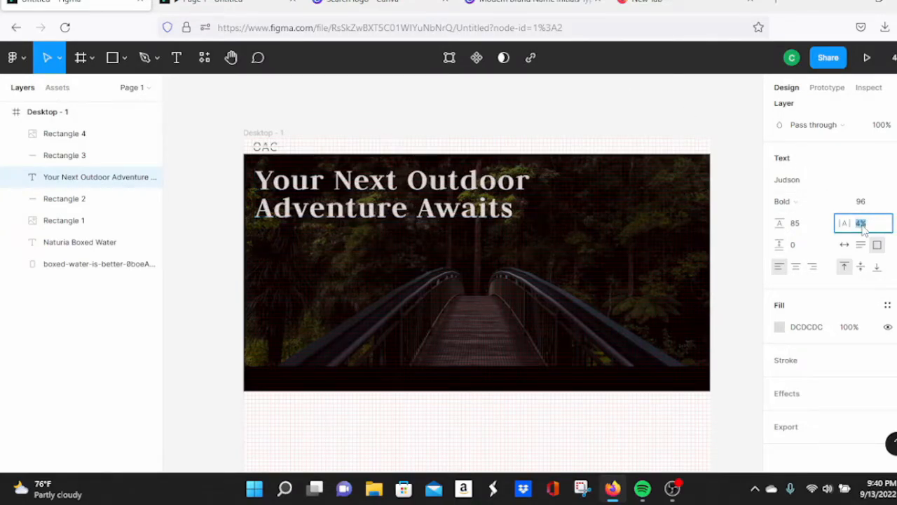
{"action": "key", "text": "Down"}
{"action": "key", "text": "Down"}
{"action": "key", "text": "Down"}
{"action": "key", "text": "Down"}
{"action": "key", "text": "Down"}
{"action": "key", "text": "Down"}
{"action": "key", "text": "Down"}
{"action": "key", "text": "Down"}
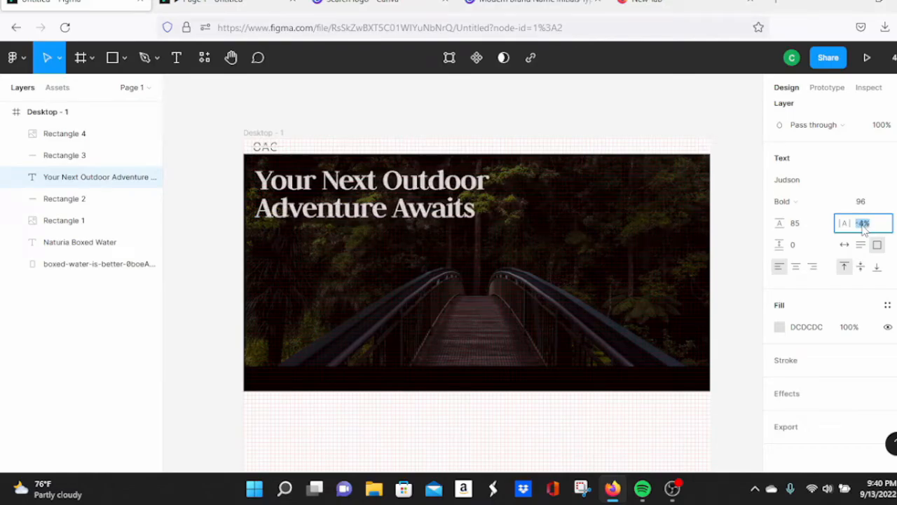
{"action": "left_click", "coordinate": [242, 3]}
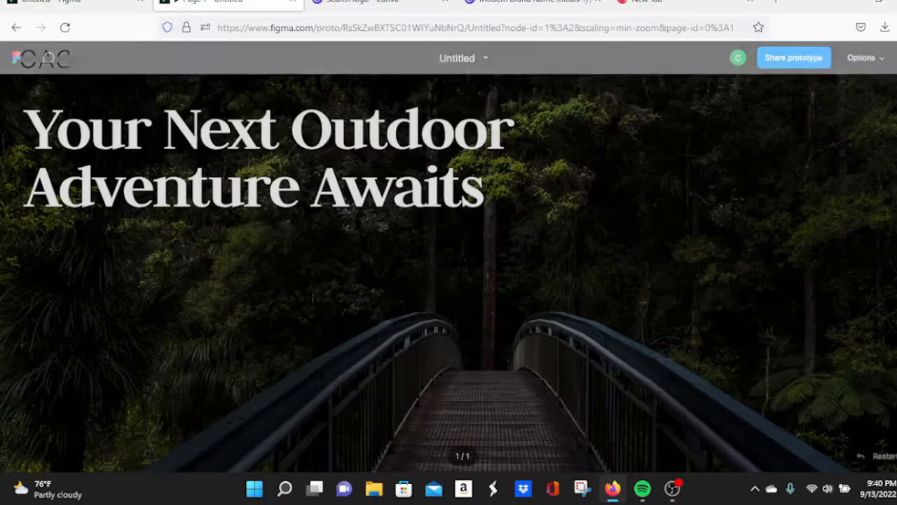
Step: Deselect the heading, check the hero in the prototype preview, and start a text box
{"action": "left_click", "coordinate": [57, 3]}
{"action": "left_click", "coordinate": [754, 178]}
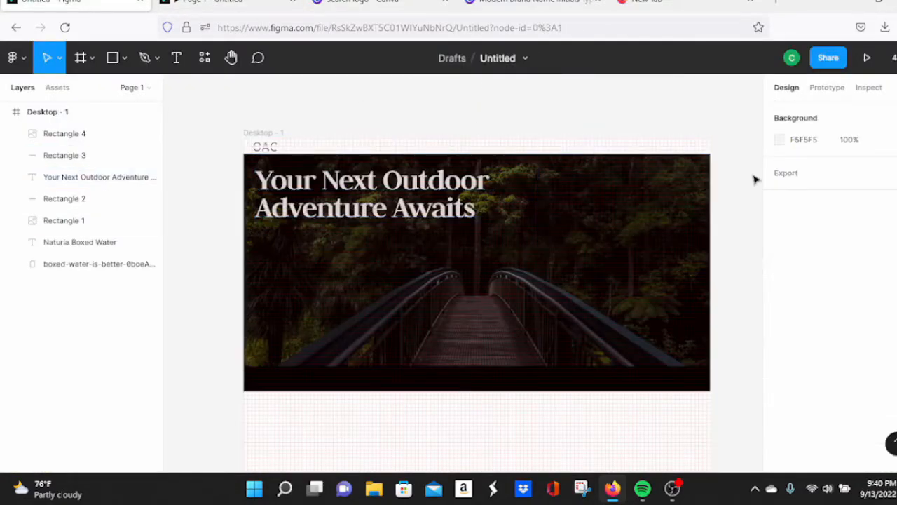
{"action": "left_click", "coordinate": [220, 6]}
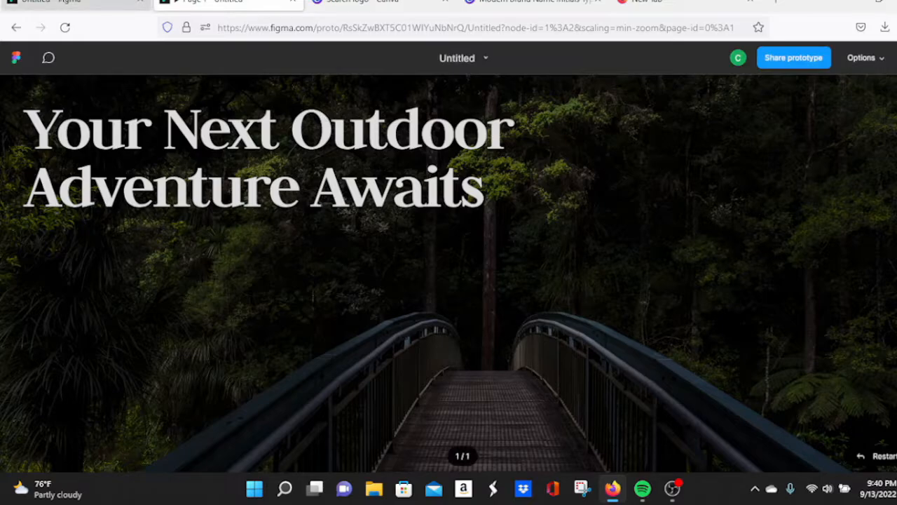
{"action": "left_click", "coordinate": [57, 3]}
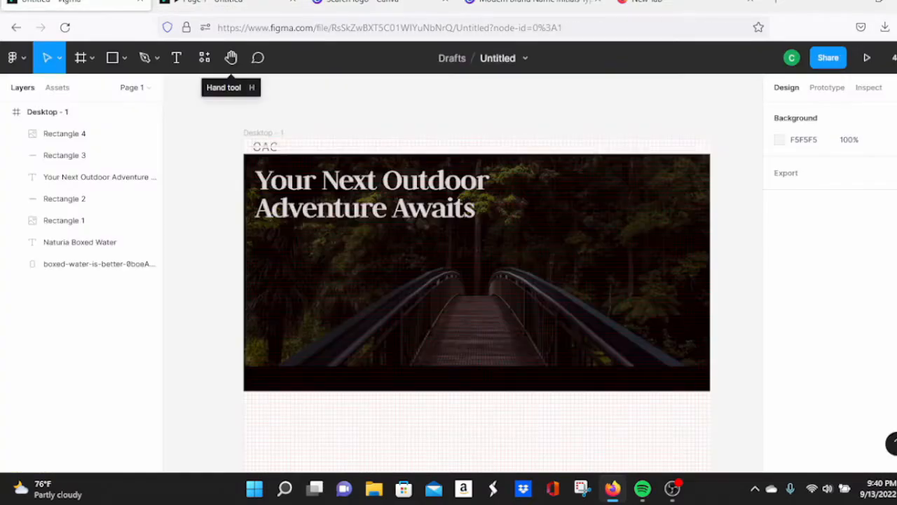
{"action": "left_click", "coordinate": [177, 57]}
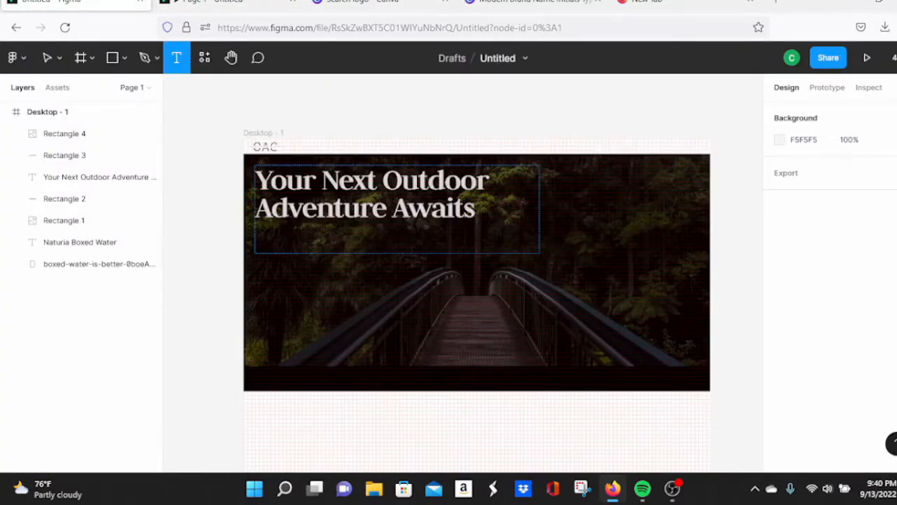
{"action": "left_click", "coordinate": [730, 116]}
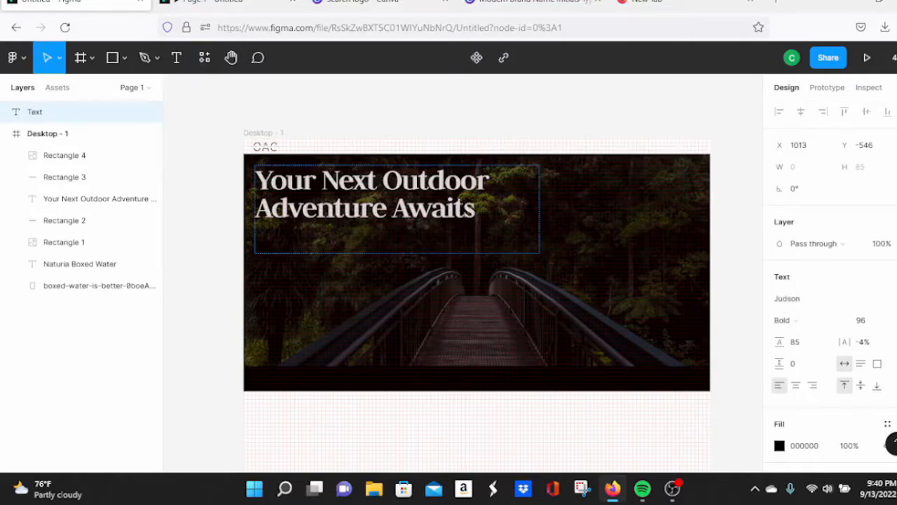
Step: Resize the heading's text box down to 744×180 around the two-line title
{"action": "left_click", "coordinate": [466, 209]}
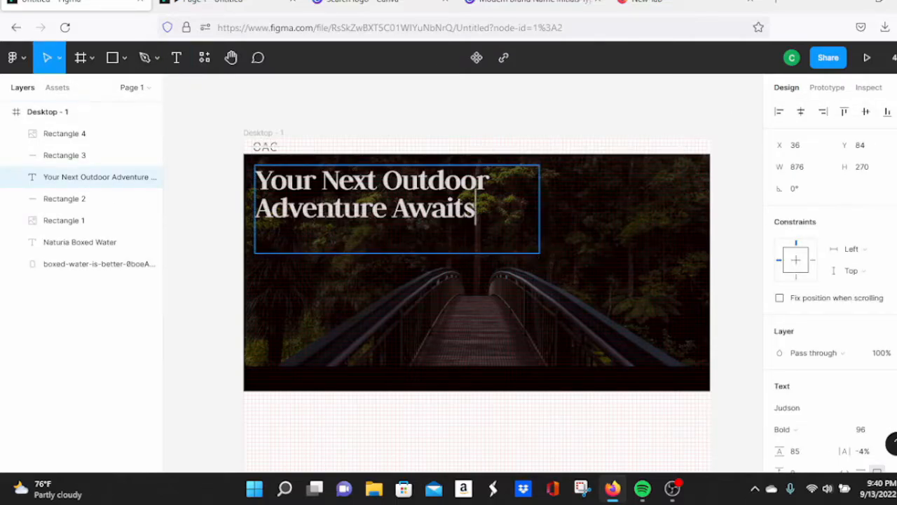
{"action": "left_click", "coordinate": [721, 200]}
{"action": "left_click", "coordinate": [721, 201]}
{"action": "left_click", "coordinate": [469, 218]}
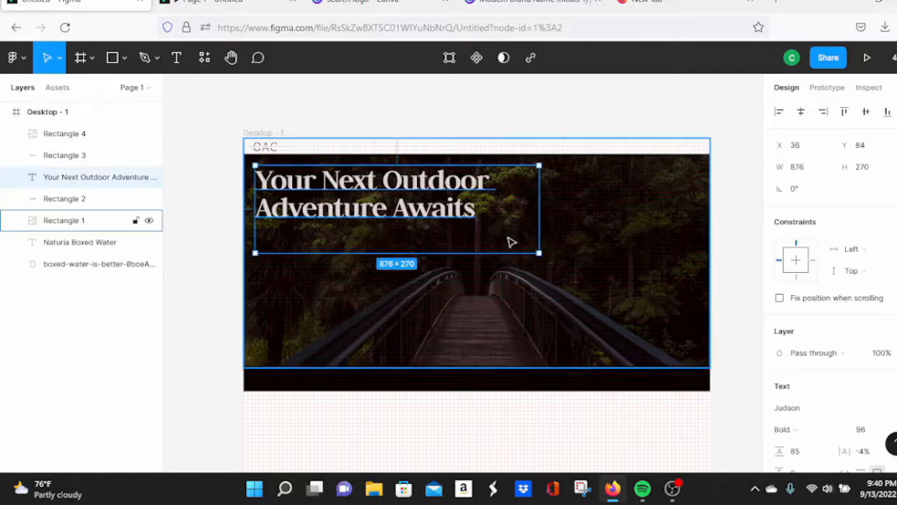
{"action": "left_click_drag", "start_coordinate": [538, 252], "coordinate": [495, 224]}
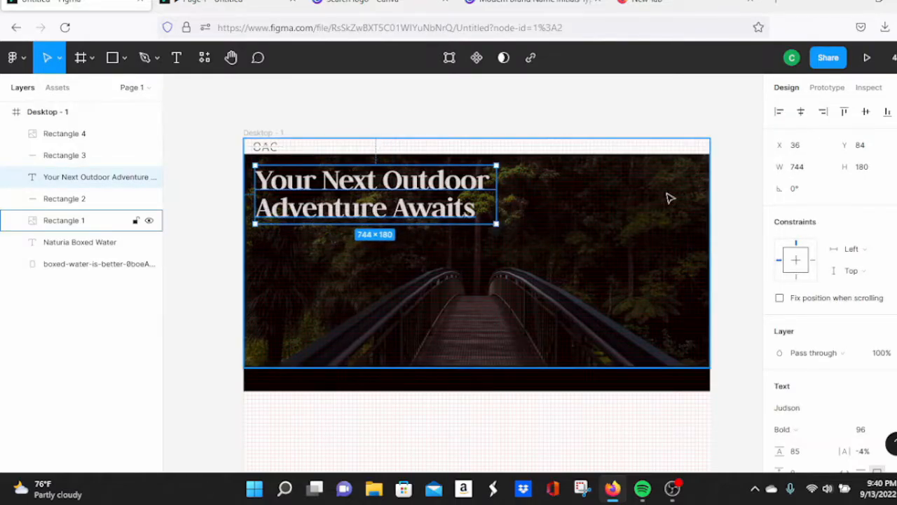
{"action": "left_click", "coordinate": [736, 166]}
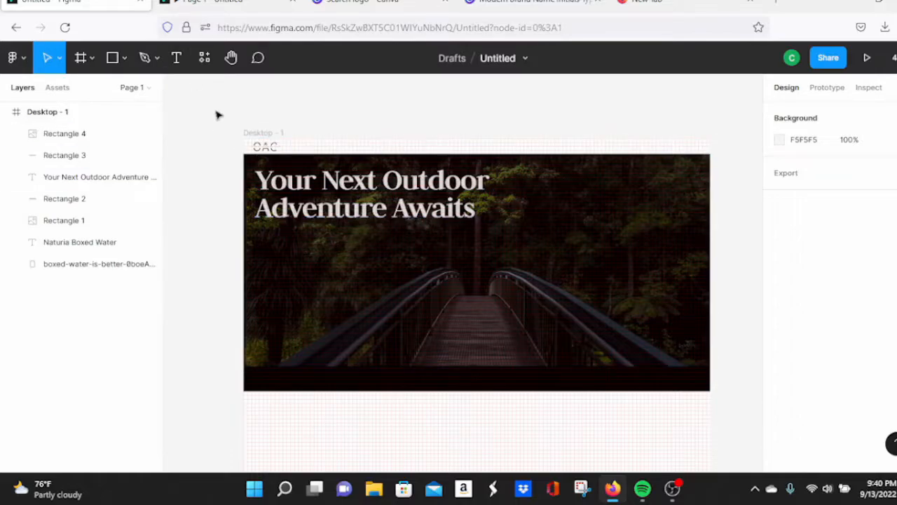
Step: Check the resized heading in the prototype preview
{"action": "key", "text": "ctrl+t"}
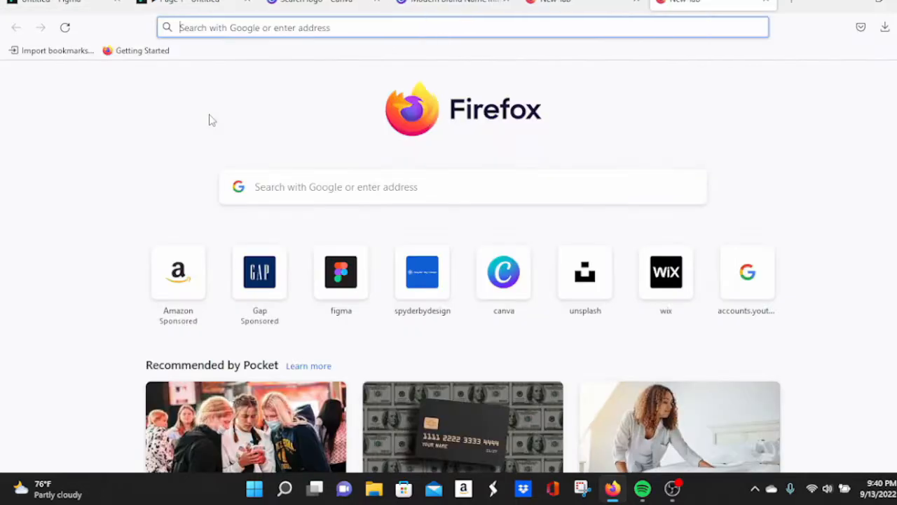
{"action": "left_click", "coordinate": [765, 2]}
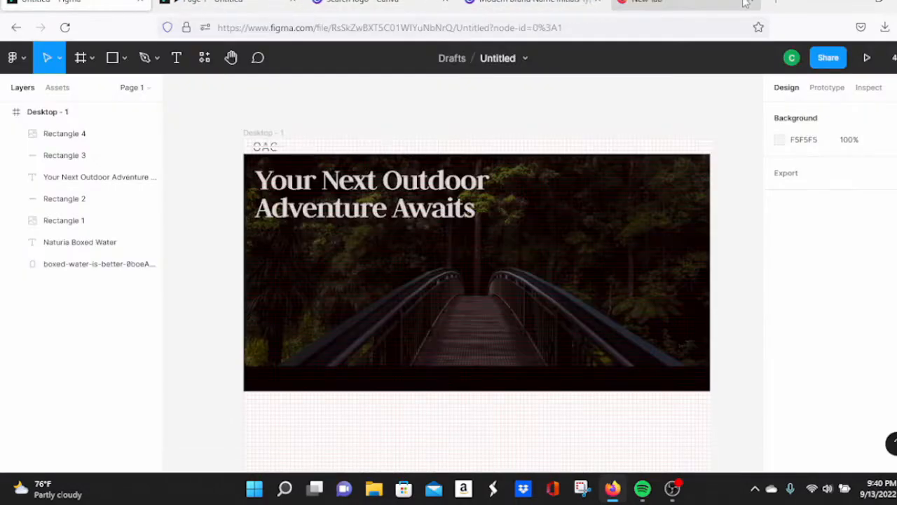
{"action": "left_click", "coordinate": [240, 6]}
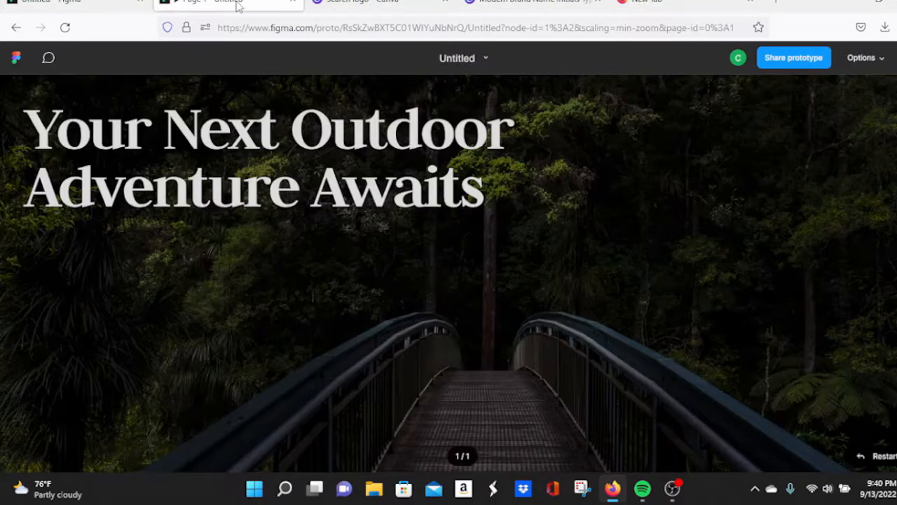
{"action": "left_click", "coordinate": [70, 4]}
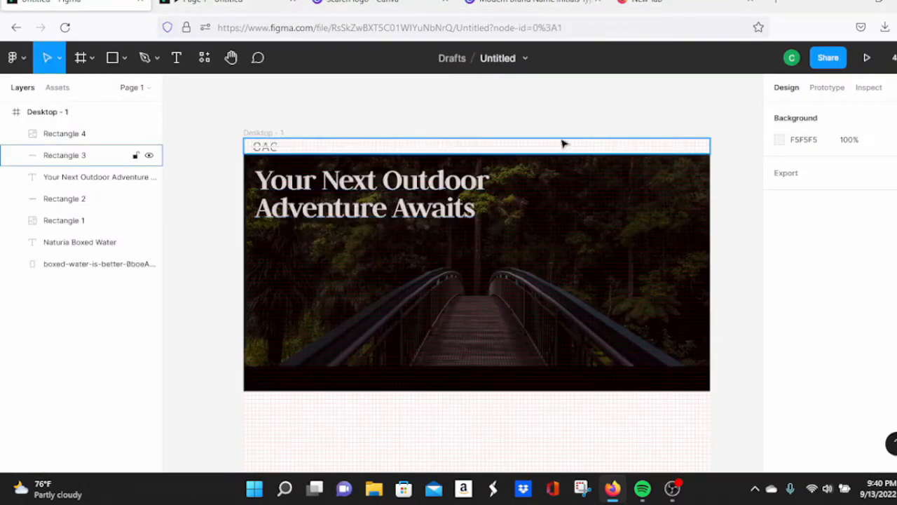
{"action": "key", "text": "t"}
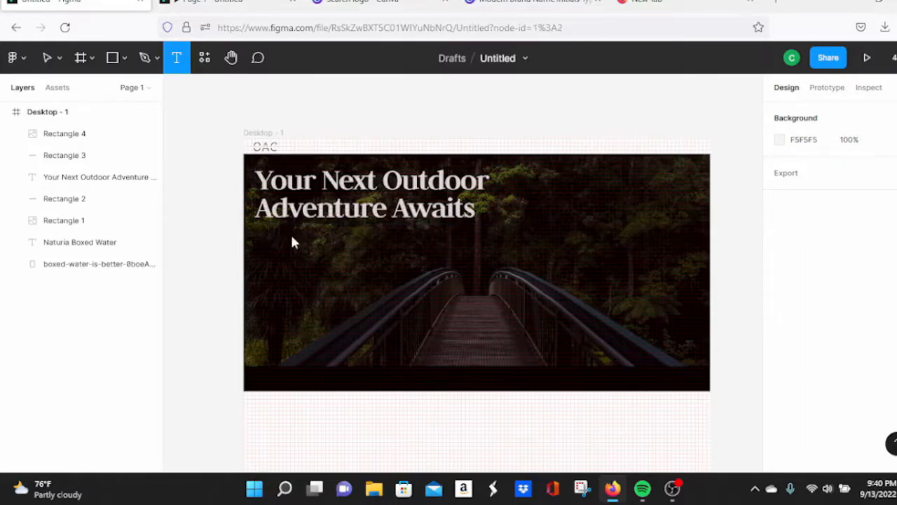
Step: Draw a subtext box below the heading with placeholder 'gagagdgadaffaefaeefefae' at size 36
{"action": "left_click_drag", "start_coordinate": [260, 231], "coordinate": [477, 278]}
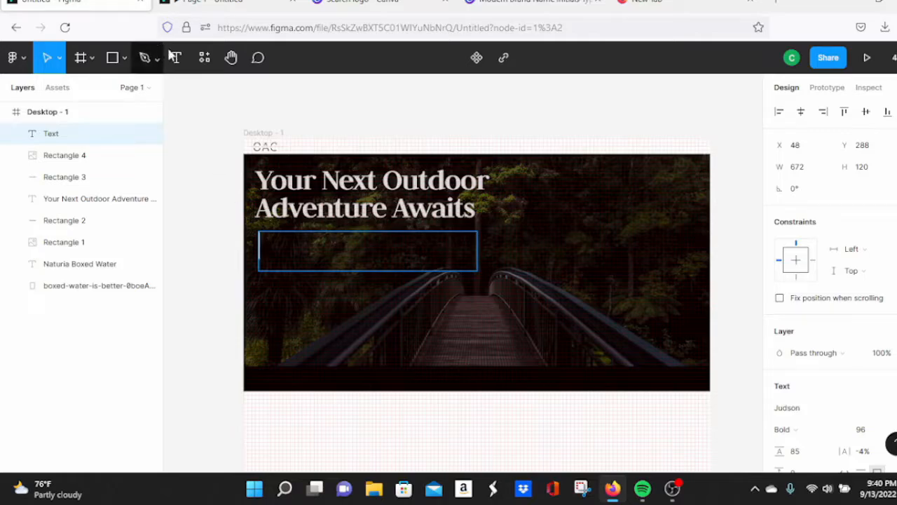
{"action": "scroll", "coordinate": [844, 265], "scroll_direction": "down", "scroll_amount": 3}
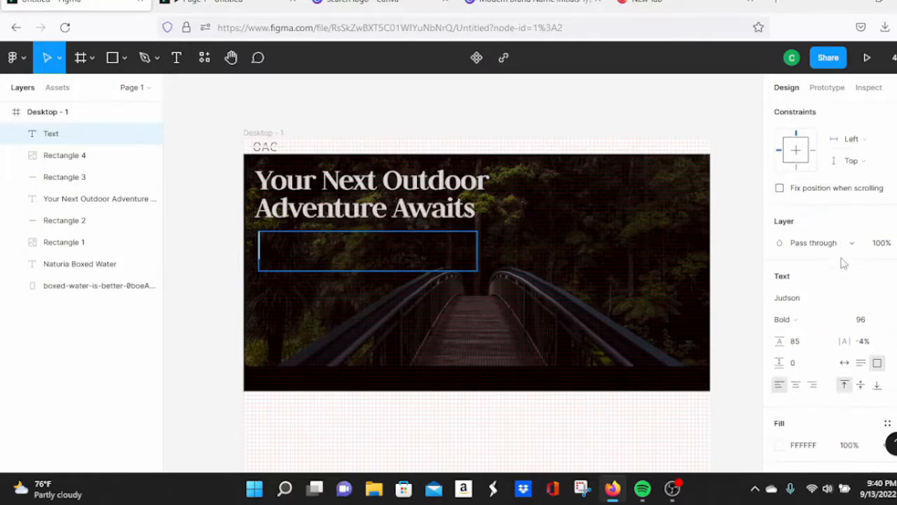
{"action": "scroll", "coordinate": [843, 262], "scroll_direction": "down", "scroll_amount": 2}
{"action": "type", "text": "gaga"}
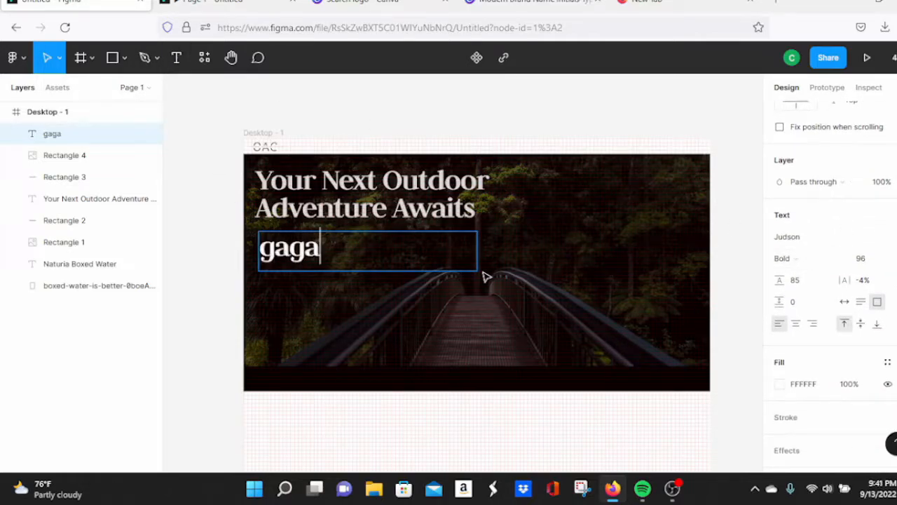
{"action": "type", "text": "gdgadaffaefae"}
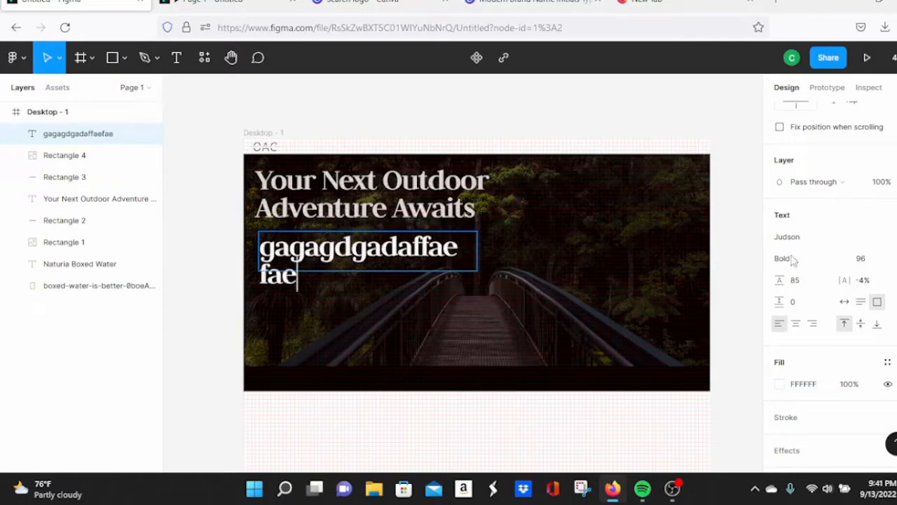
{"action": "type", "text": "efefae"}
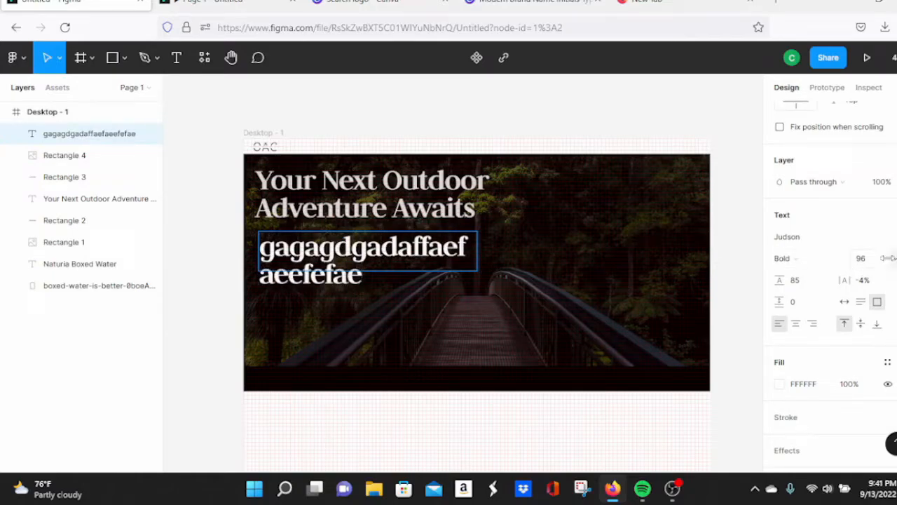
{"action": "left_click", "coordinate": [887, 258]}
{"action": "left_click", "coordinate": [873, 260]}
Step: Select all the subtext characters, reapply font size 36, and preview it
{"action": "left_click", "coordinate": [353, 248]}
{"action": "left_click", "coordinate": [700, 255]}
{"action": "left_click", "coordinate": [478, 300]}
{"action": "double_click", "coordinate": [347, 252]}
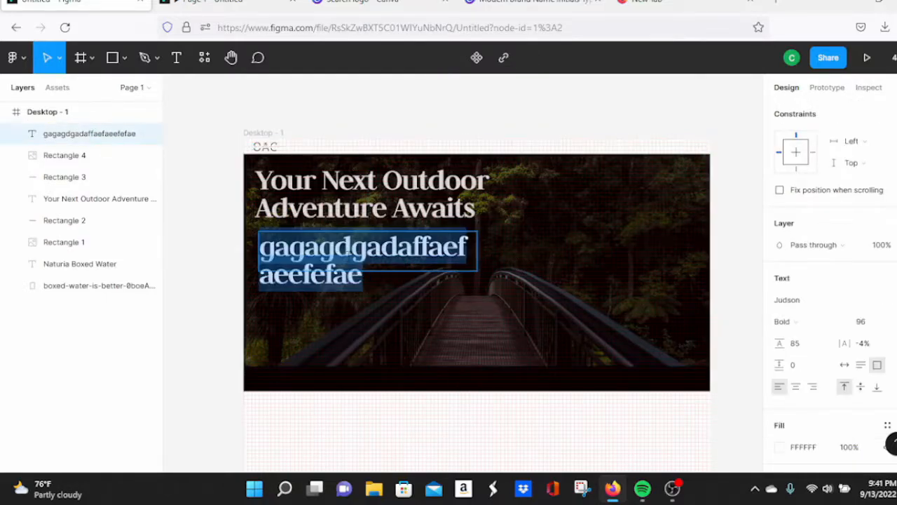
{"action": "left_click", "coordinate": [887, 322]}
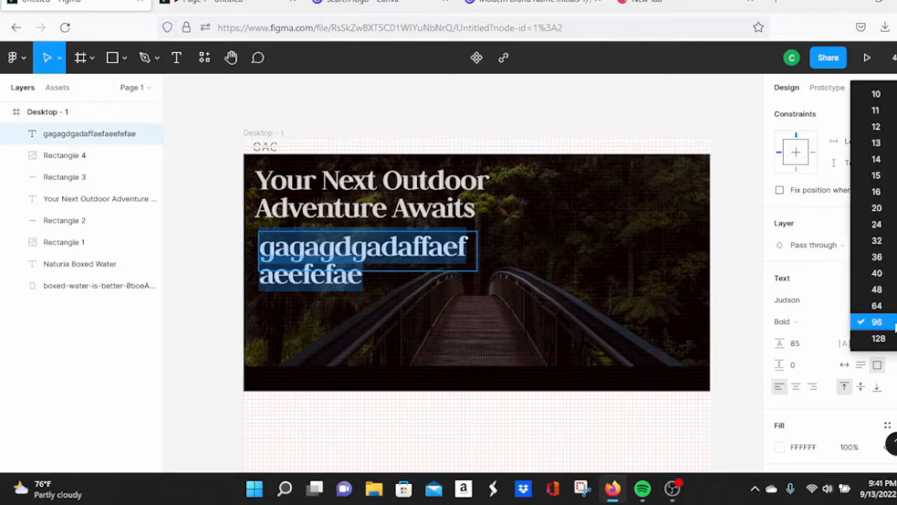
{"action": "left_click", "coordinate": [878, 260]}
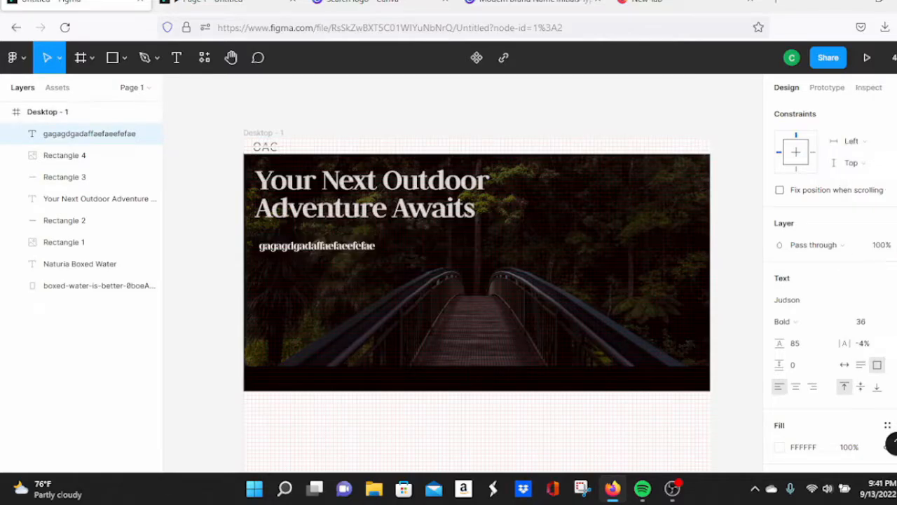
{"action": "left_click", "coordinate": [224, 3]}
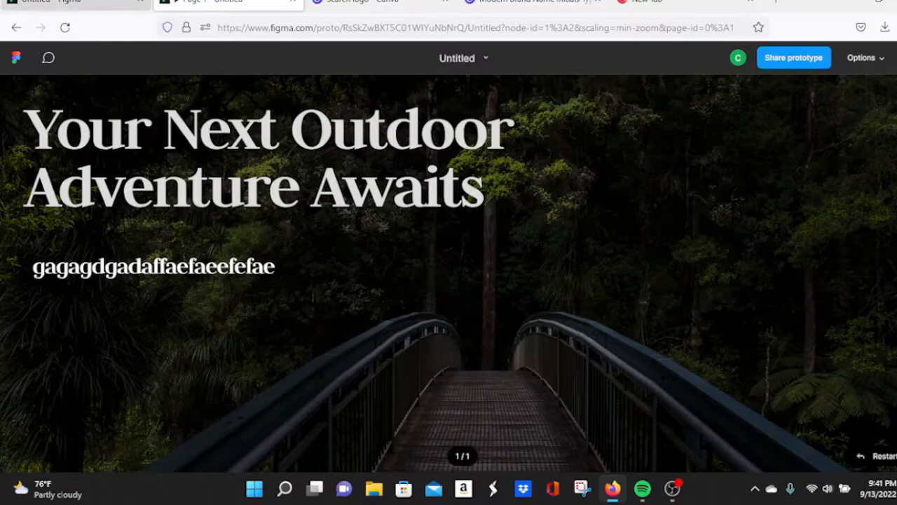
Step: Replace the placeholder with 'Experience the great outdoors with one of our amazing family travel packages'
{"action": "left_click", "coordinate": [77, 3]}
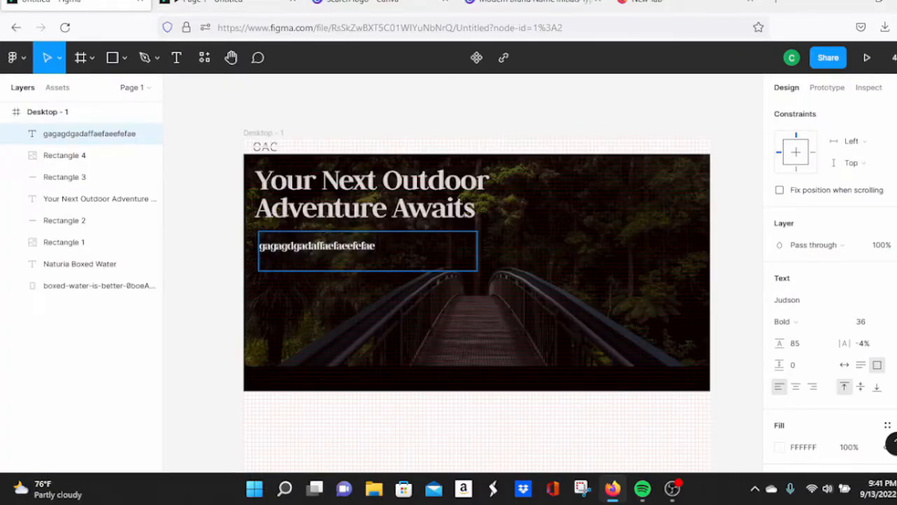
{"action": "left_click_drag", "start_coordinate": [377, 247], "coordinate": [256, 251]}
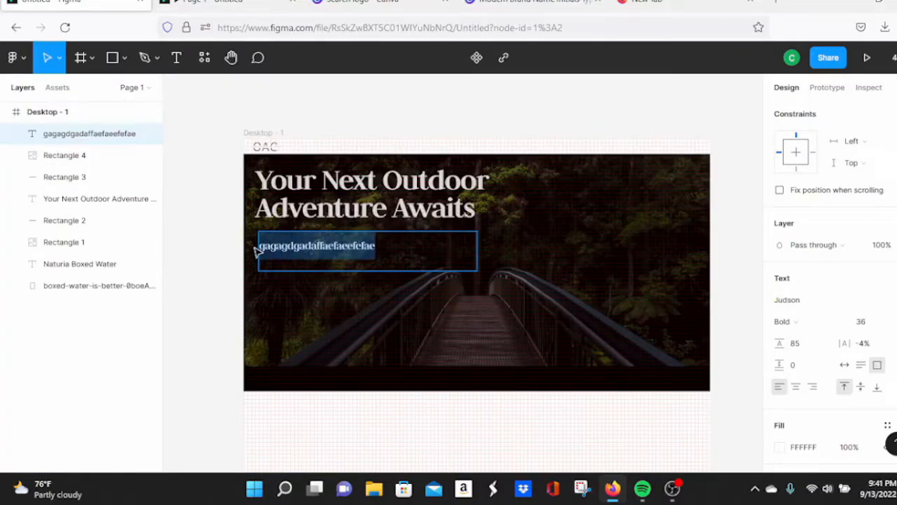
{"action": "type", "text": "Call"}
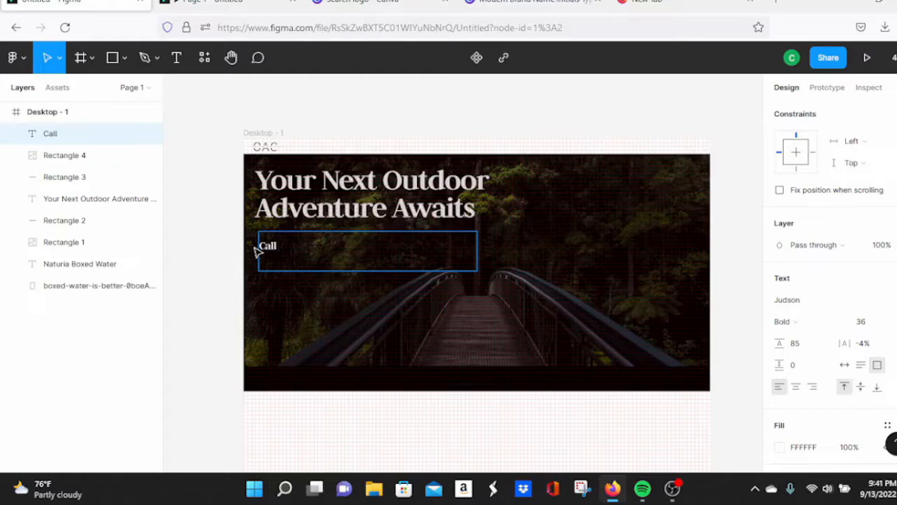
{"action": "key", "text": "BackSpace"}
{"action": "key", "text": "BackSpace"}
{"action": "key", "text": "BackSpace"}
{"action": "key", "text": "BackSpace"}
{"action": "type", "text": "The great "}
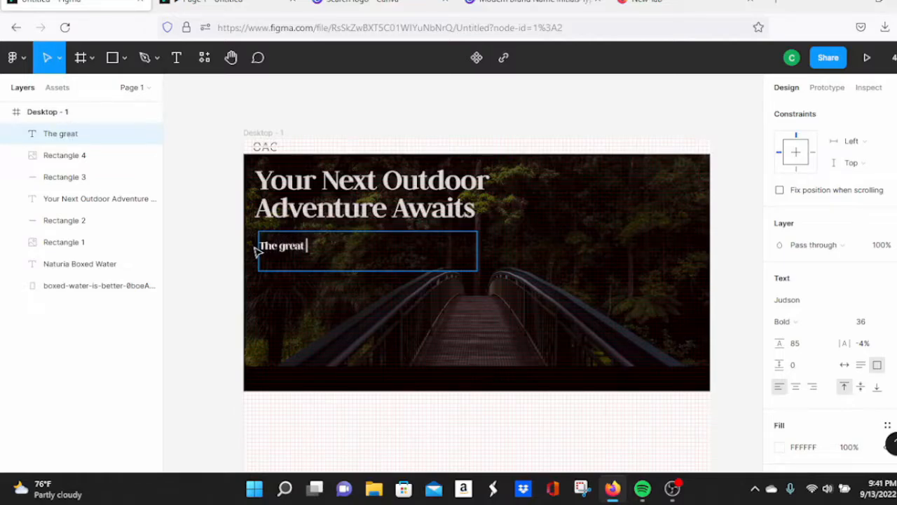
{"action": "type", "text": "outdoors"}
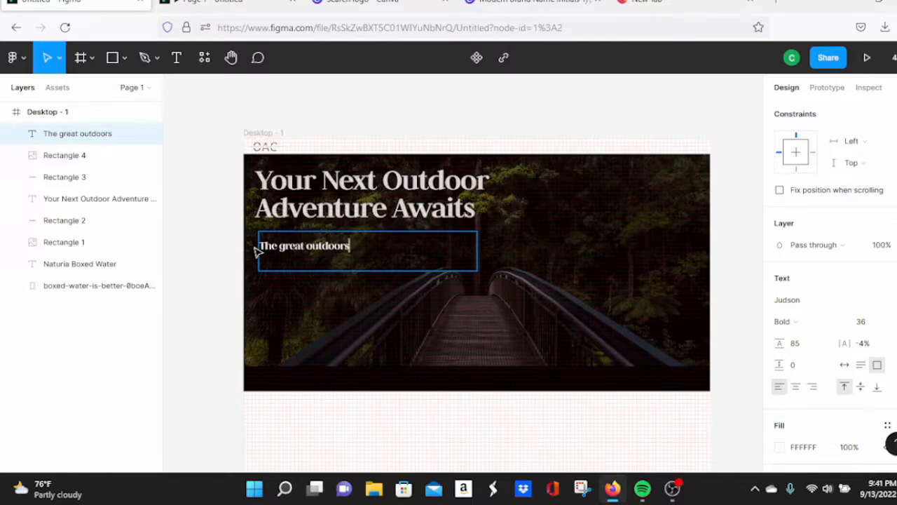
{"action": "key", "text": "BackSpace"}
{"action": "key", "text": "BackSpace"}
{"action": "key", "text": "BackSpace"}
{"action": "key", "text": "BackSpace"}
{"action": "key", "text": "BackSpace"}
{"action": "key", "text": "BackSpace"}
{"action": "key", "text": "BackSpace"}
{"action": "key", "text": "BackSpace"}
{"action": "key", "text": "BackSpace"}
{"action": "key", "text": "BackSpace"}
{"action": "key", "text": "BackSpace"}
{"action": "key", "text": "BackSpace"}
{"action": "key", "text": "BackSpace"}
{"action": "key", "text": "BackSpace"}
{"action": "key", "text": "BackSpace"}
{"action": "key", "text": "BackSpace"}
{"action": "key", "text": "BackSpace"}
{"action": "key", "text": "BackSpace"}
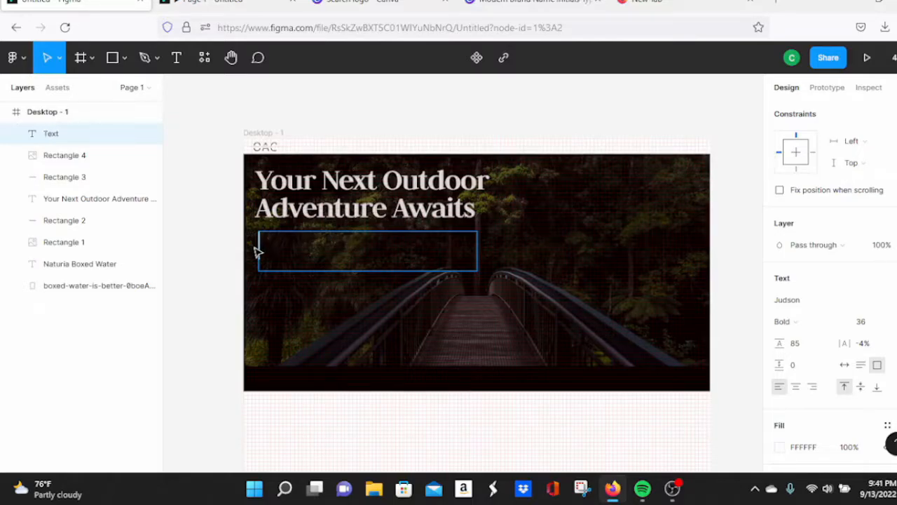
{"action": "type", "text": "Experi"}
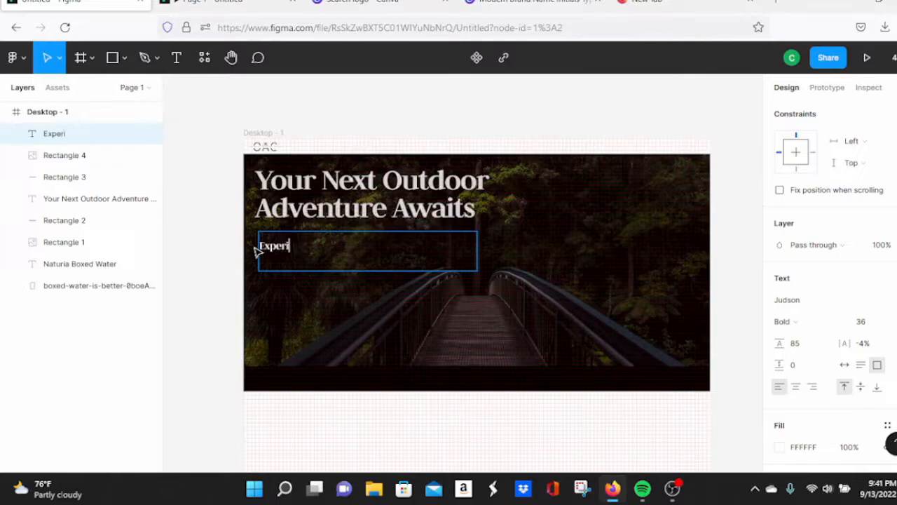
{"action": "type", "text": "ence the great"}
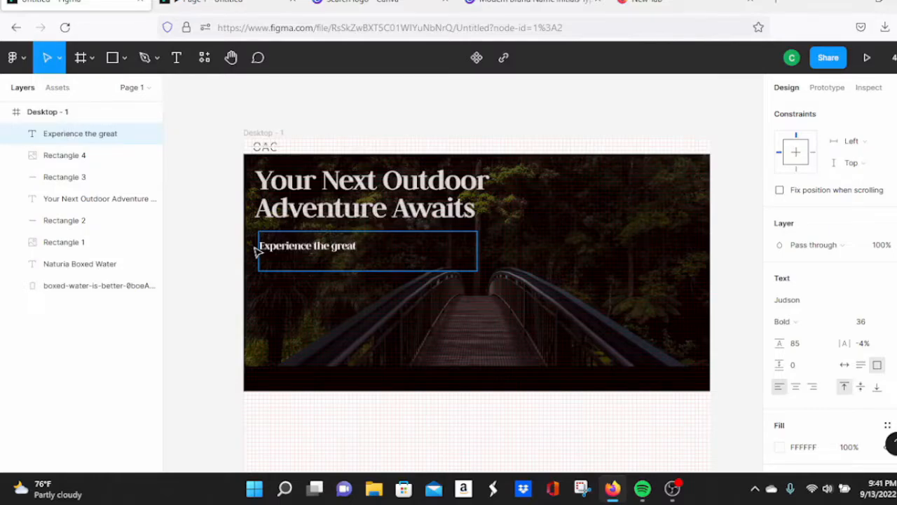
{"action": "type", "text": " outdoors"}
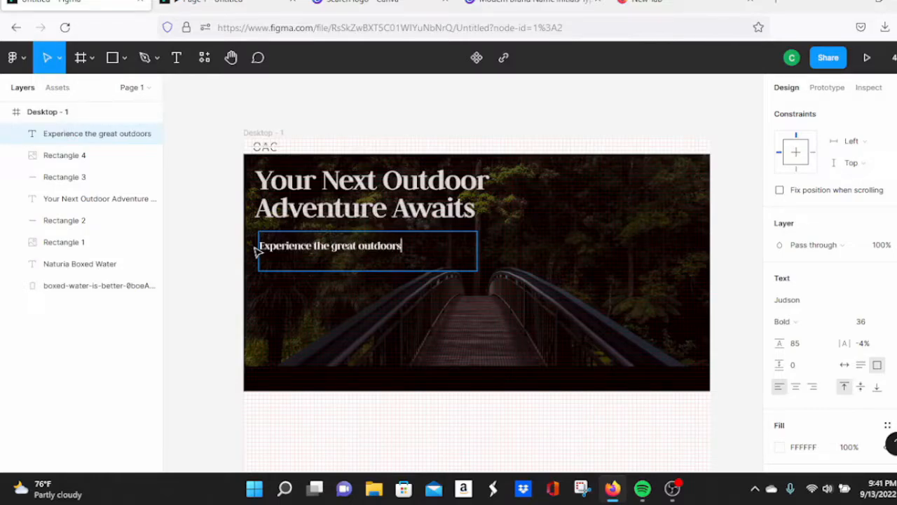
{"action": "type", "text": " wig"}
{"action": "type", "text": "th one ouor"}
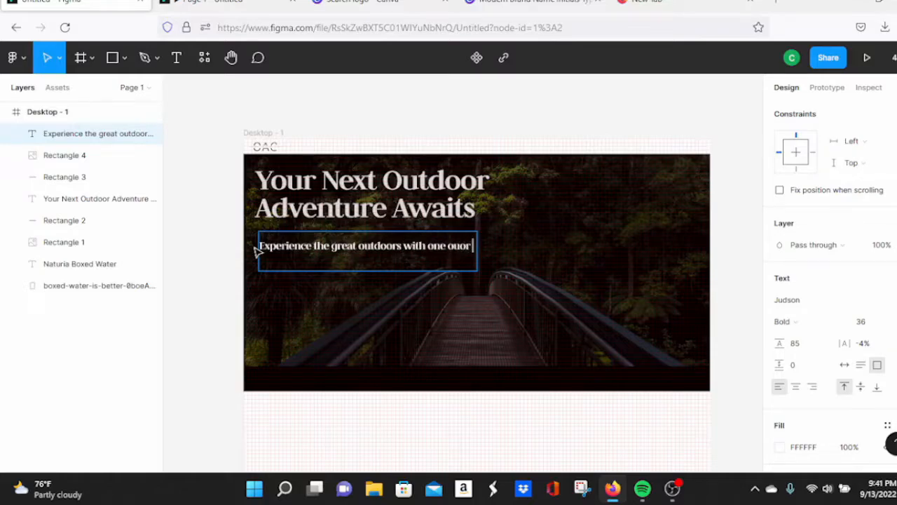
{"action": "key", "text": "BackSpace"}
{"action": "key", "text": "BackSpace"}
{"action": "key", "text": "BackSpace"}
{"action": "type", "text": "f our amazing "}
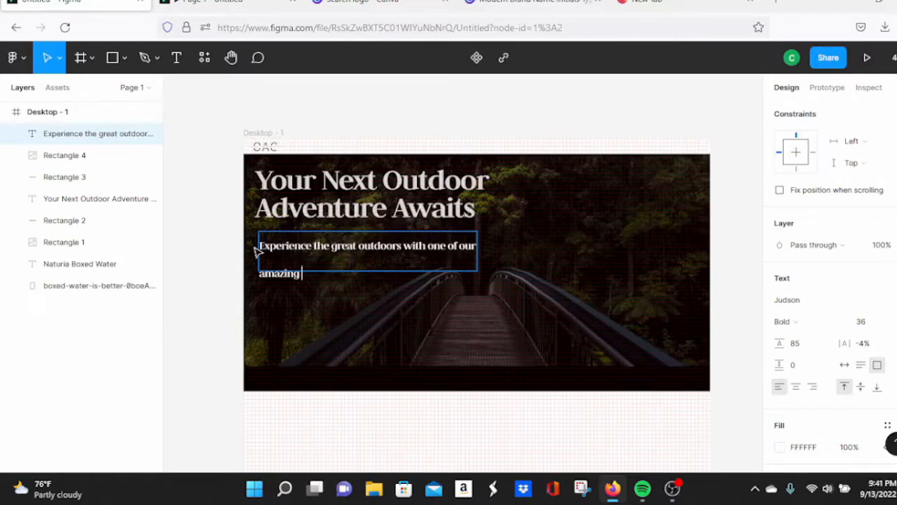
{"action": "type", "text": "family travel packages."}
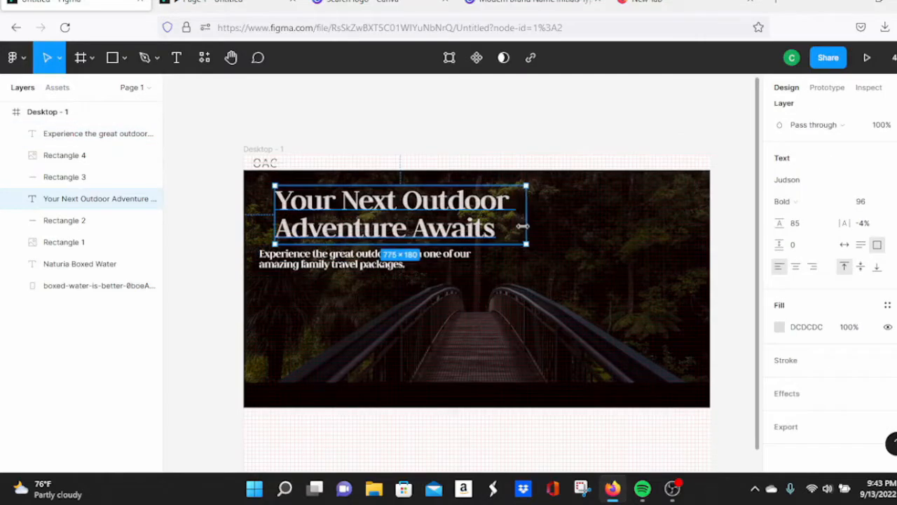
Step: Centre-align the heading text and move it to the frame's horizontal centre
{"action": "mouse_move", "coordinate": [525, 226]}
{"action": "left_mouse_down"}
{"action": "mouse_move", "coordinate": [508, 226]}
{"action": "mouse_move", "coordinate": [539, 224]}
{"action": "left_mouse_up"}
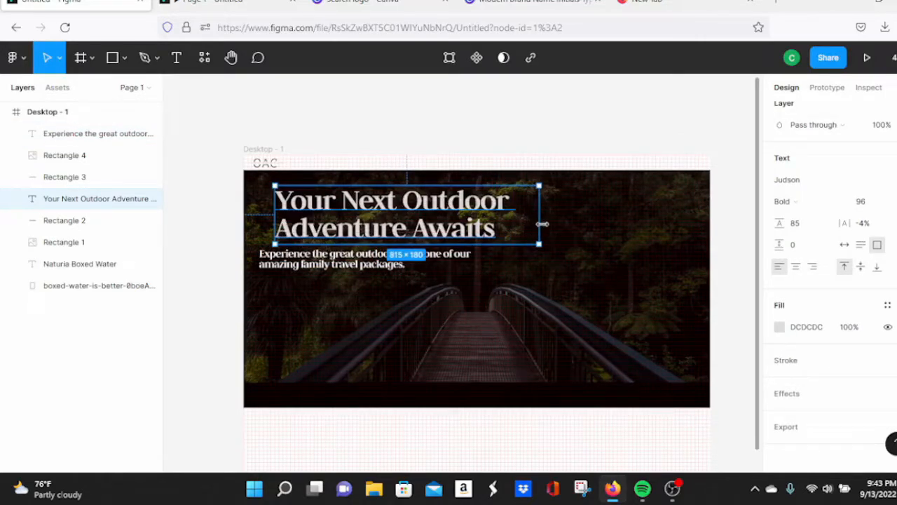
{"action": "left_click", "coordinate": [795, 266]}
{"action": "left_click_drag", "start_coordinate": [465, 218], "coordinate": [511, 212]}
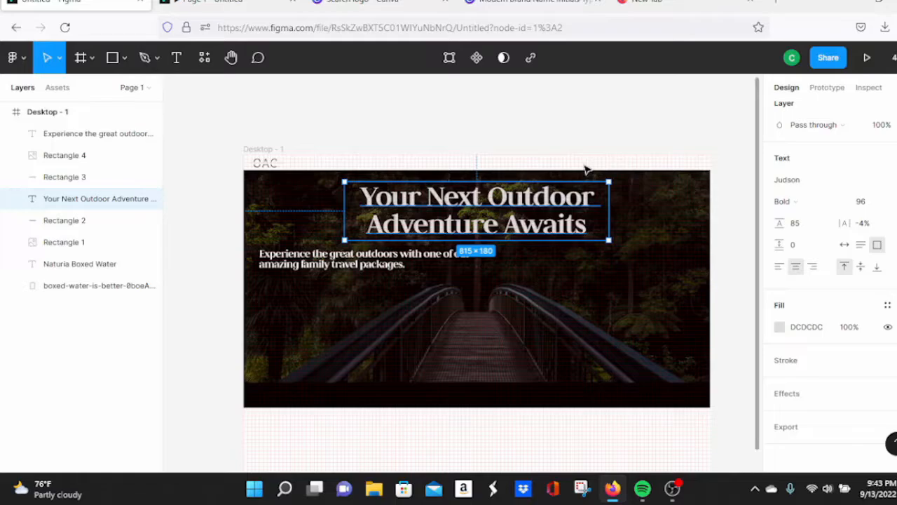
{"action": "left_click", "coordinate": [243, 2]}
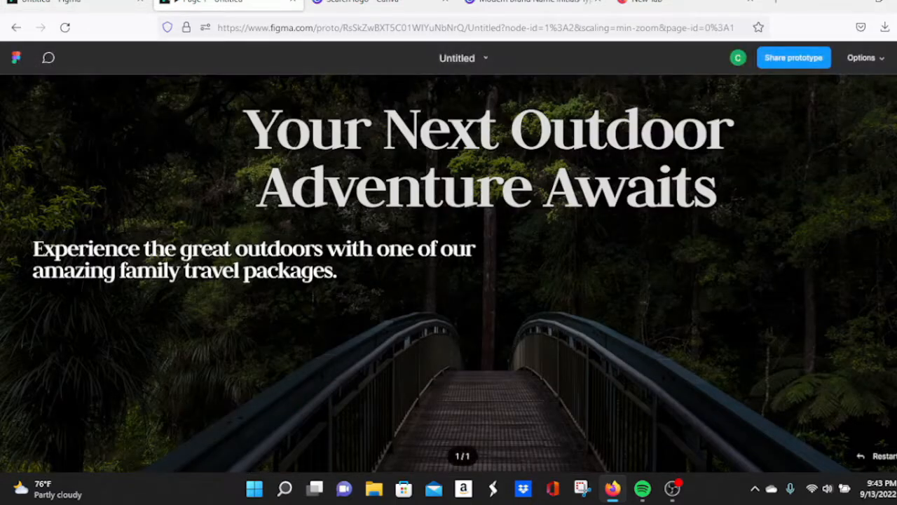
{"action": "left_click", "coordinate": [68, 2]}
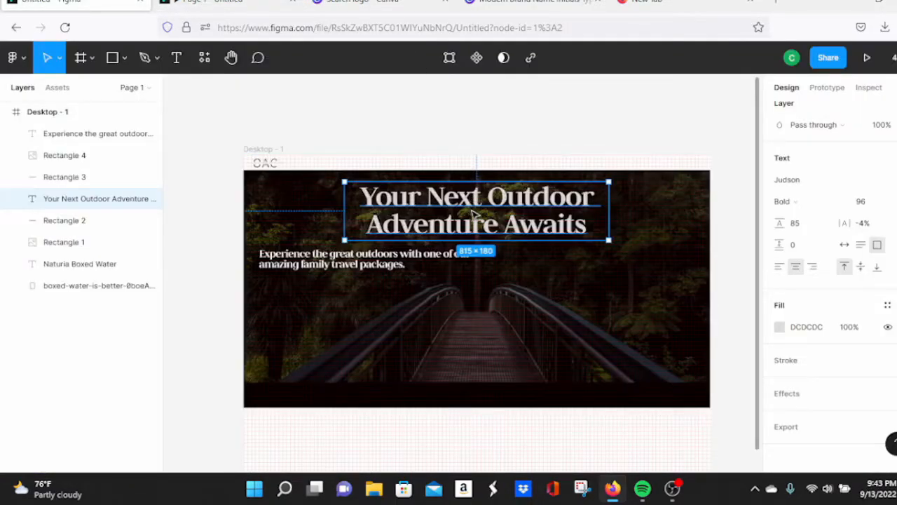
Step: Raise the heading slightly and view the design in full-screen preview
{"action": "left_click_drag", "start_coordinate": [473, 213], "coordinate": [473, 203]}
{"action": "left_click", "coordinate": [211, 2]}
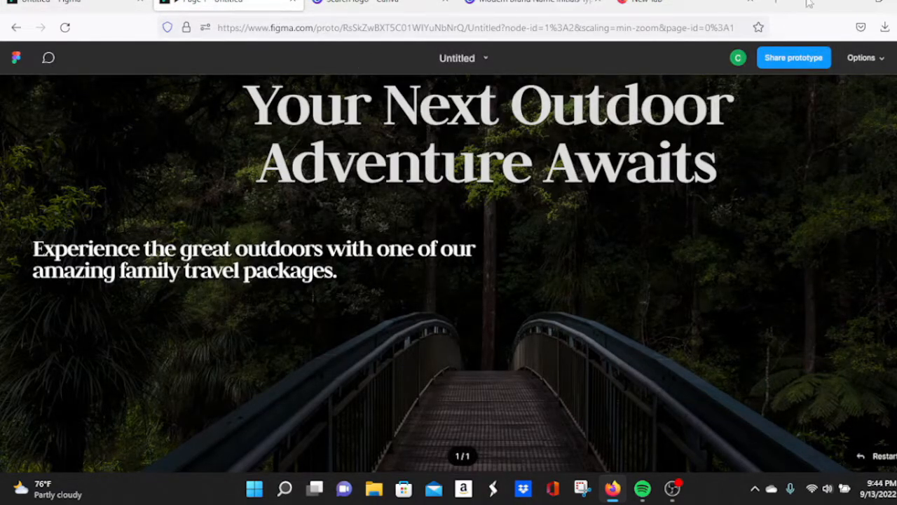
{"action": "key", "text": "f"}
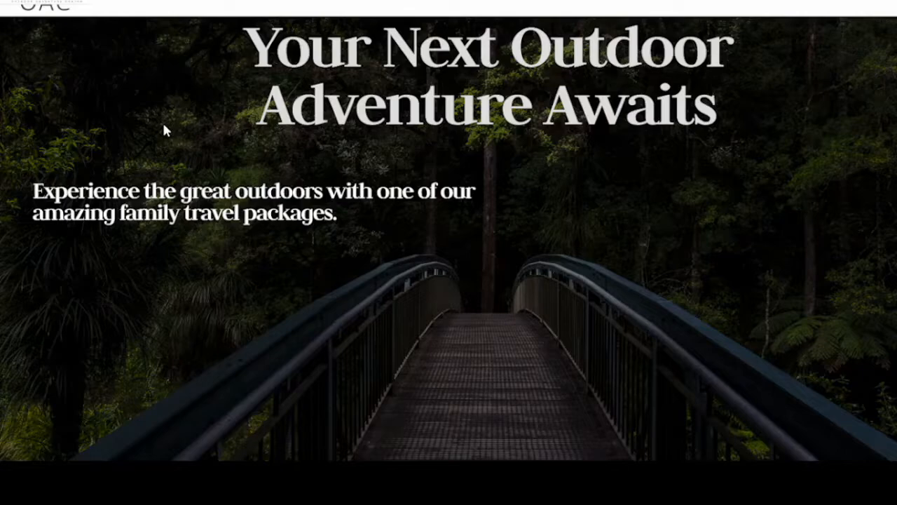
Step: Nudge the heading lower, move the 672×120 subtext left and down, and preview the layout
{"action": "key", "text": "Escape"}
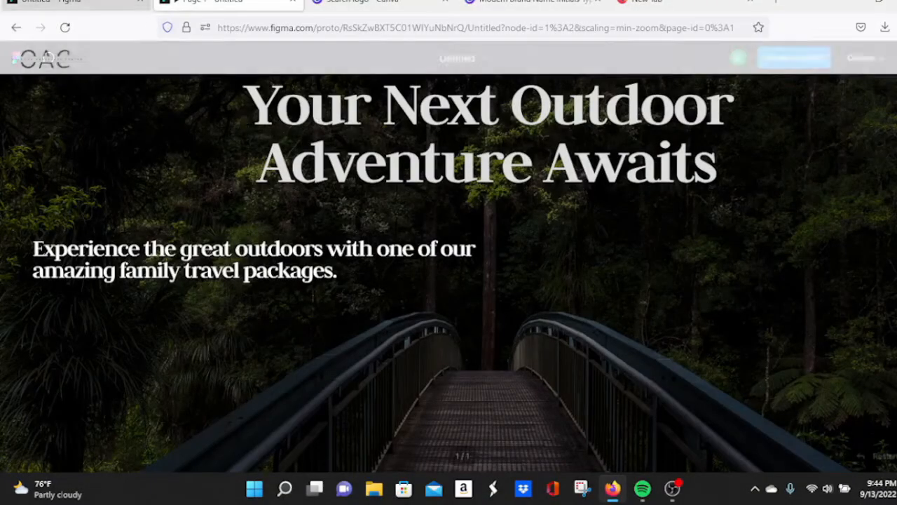
{"action": "left_click", "coordinate": [112, 6]}
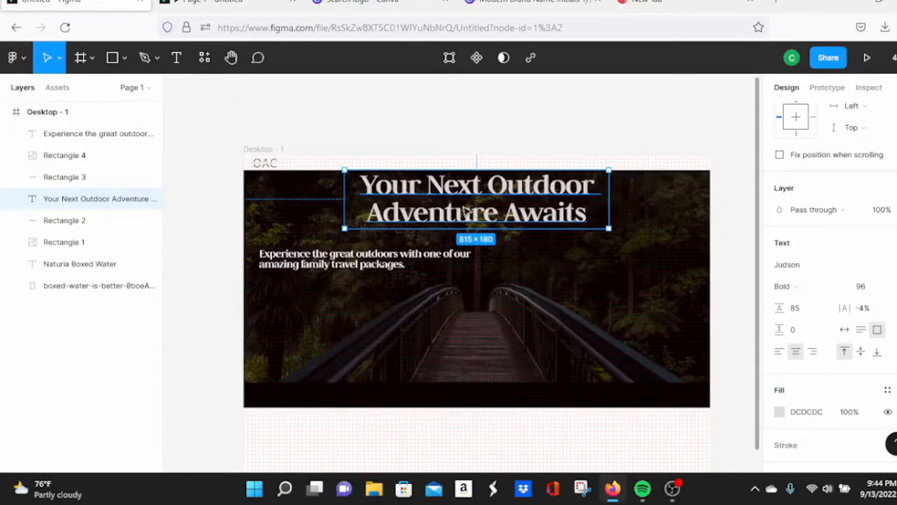
{"action": "left_click_drag", "start_coordinate": [467, 213], "coordinate": [464, 228]}
{"action": "left_click", "coordinate": [367, 272]}
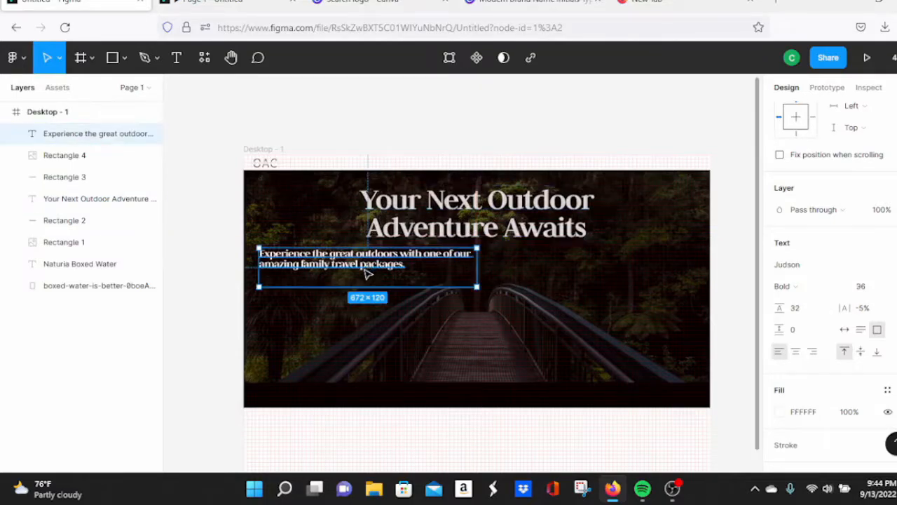
{"action": "left_click_drag", "start_coordinate": [367, 272], "coordinate": [356, 278]}
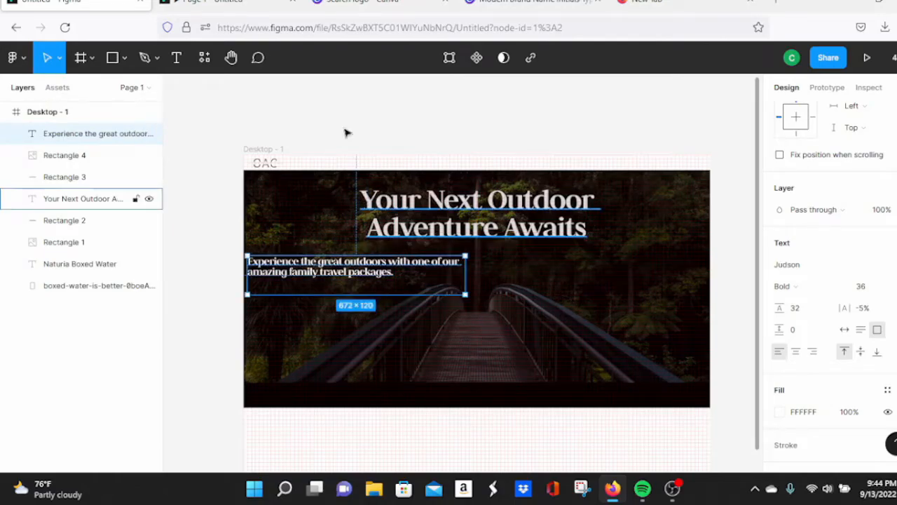
{"action": "left_click", "coordinate": [256, 2]}
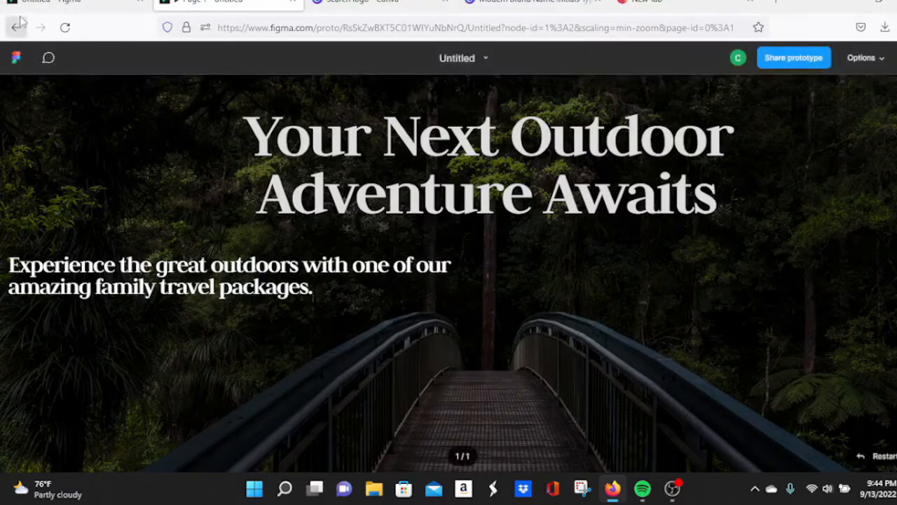
{"action": "left_click", "coordinate": [84, 3]}
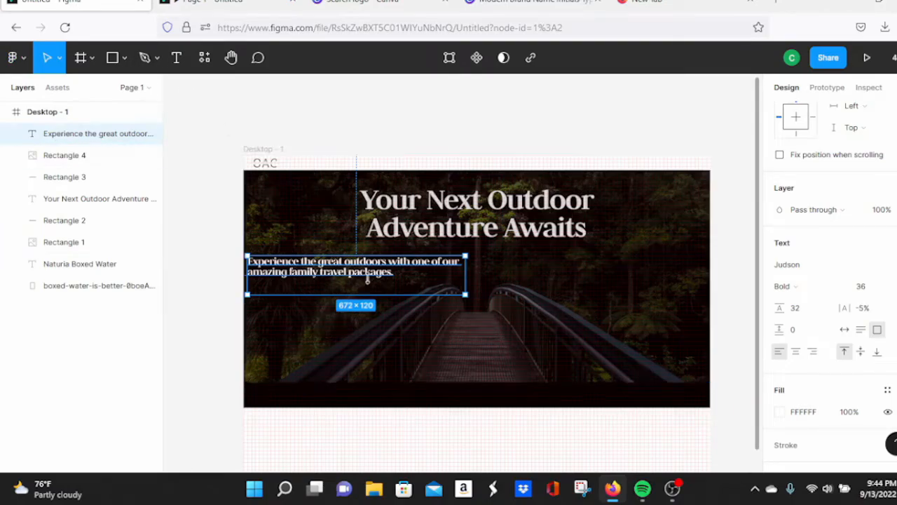
Step: Narrow the subtext box to 480 wide so it wraps onto three lines
{"action": "left_click", "coordinate": [503, 280]}
{"action": "left_click", "coordinate": [448, 270]}
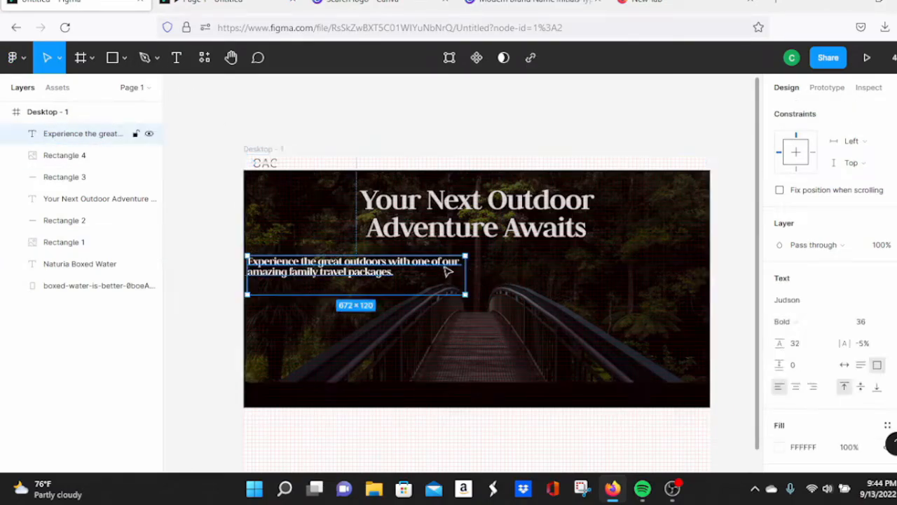
{"action": "left_click_drag", "start_coordinate": [465, 273], "coordinate": [403, 283]}
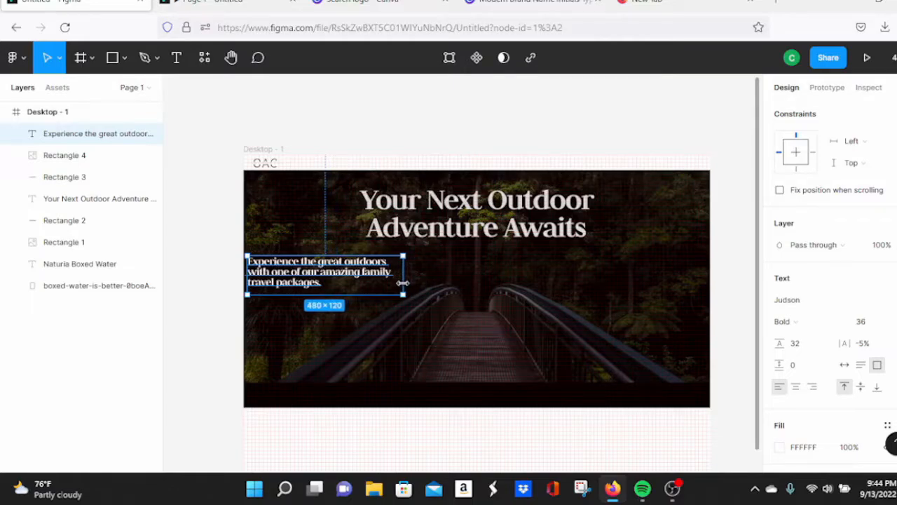
{"action": "key", "text": "ctrl+alt+Return"}
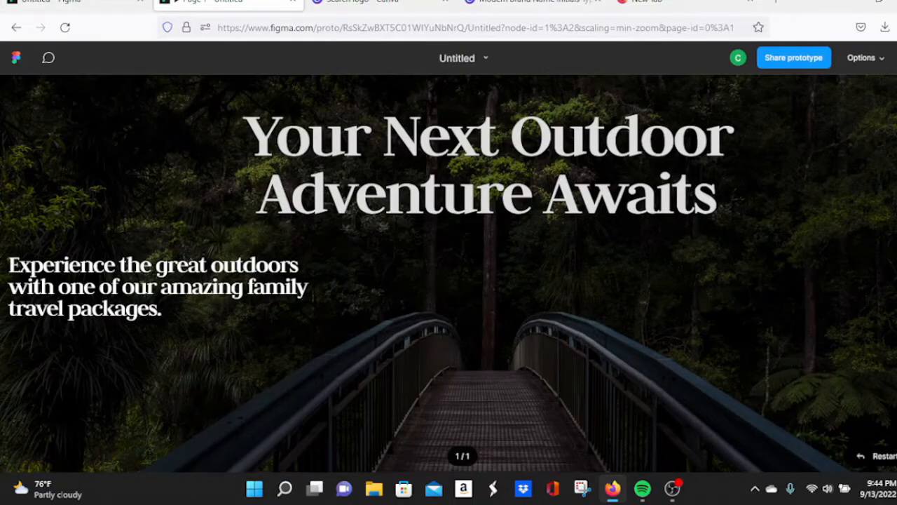
{"action": "left_click", "coordinate": [77, 3]}
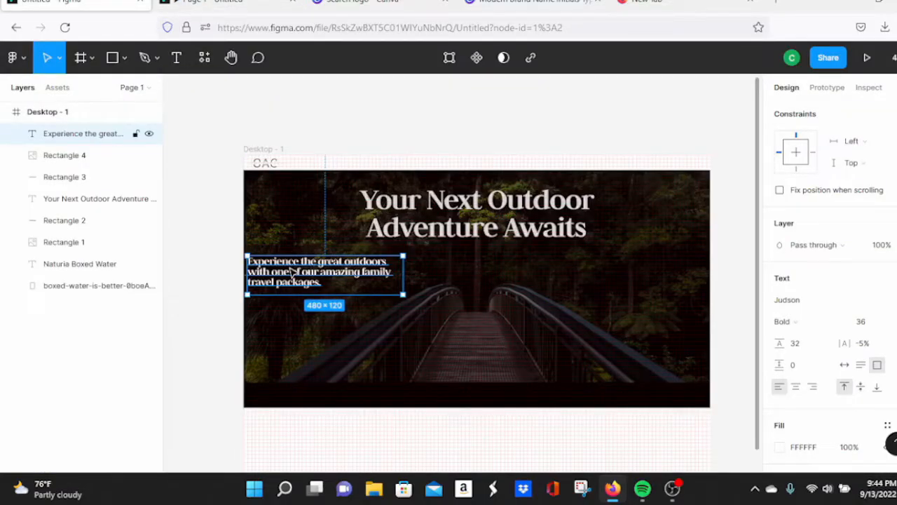
Step: Nudge the subtext slightly right and down, checking its position in the preview
{"action": "mouse_move", "coordinate": [291, 273]}
{"action": "left_mouse_down"}
{"action": "mouse_move", "coordinate": [318, 279]}
{"action": "mouse_move", "coordinate": [303, 283]}
{"action": "mouse_move", "coordinate": [299, 264]}
{"action": "left_mouse_up"}
{"action": "left_click", "coordinate": [210, 2]}
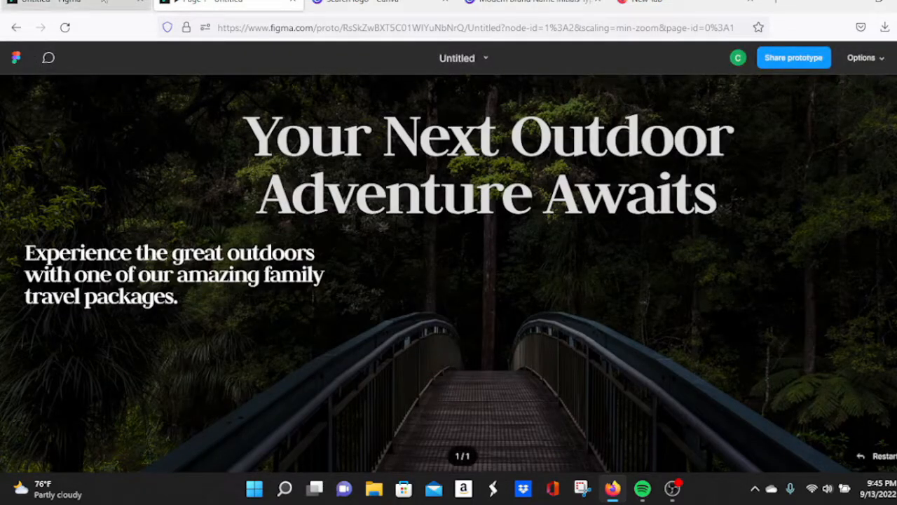
{"action": "left_click", "coordinate": [103, 3]}
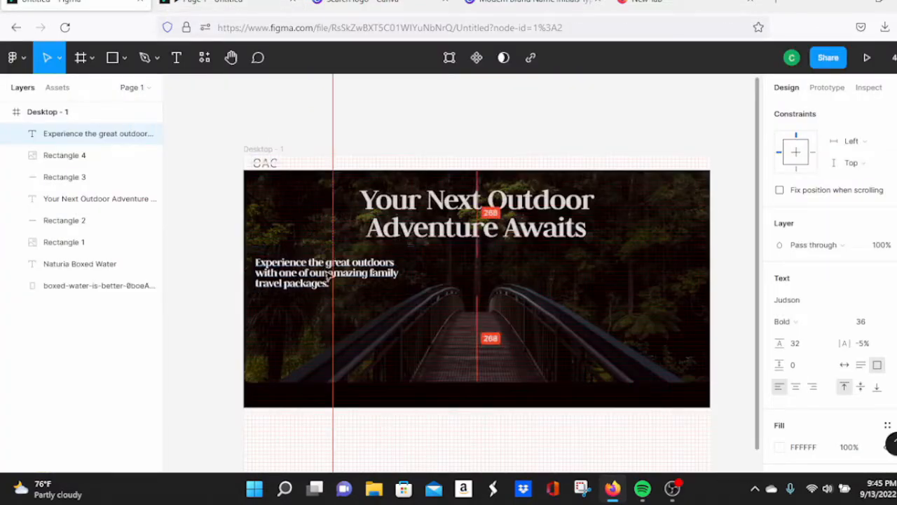
{"action": "left_click_drag", "start_coordinate": [327, 276], "coordinate": [327, 283]}
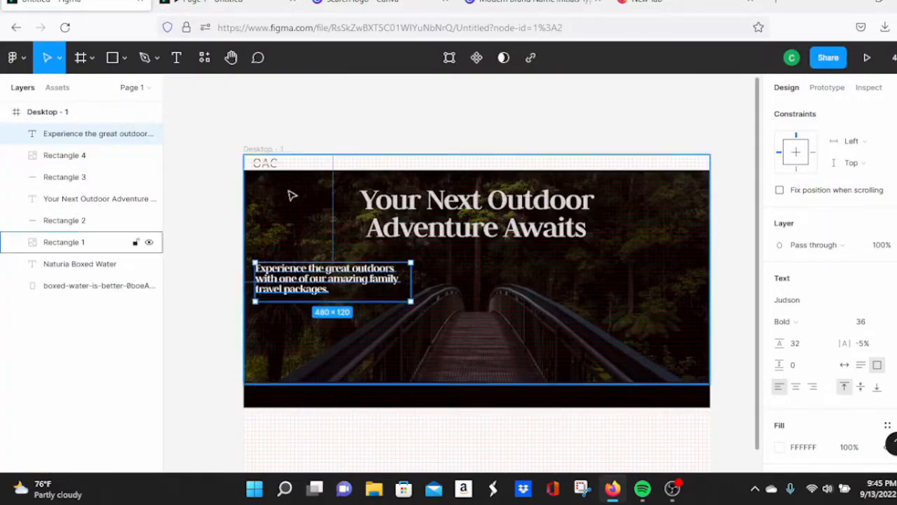
{"action": "left_click", "coordinate": [244, 5]}
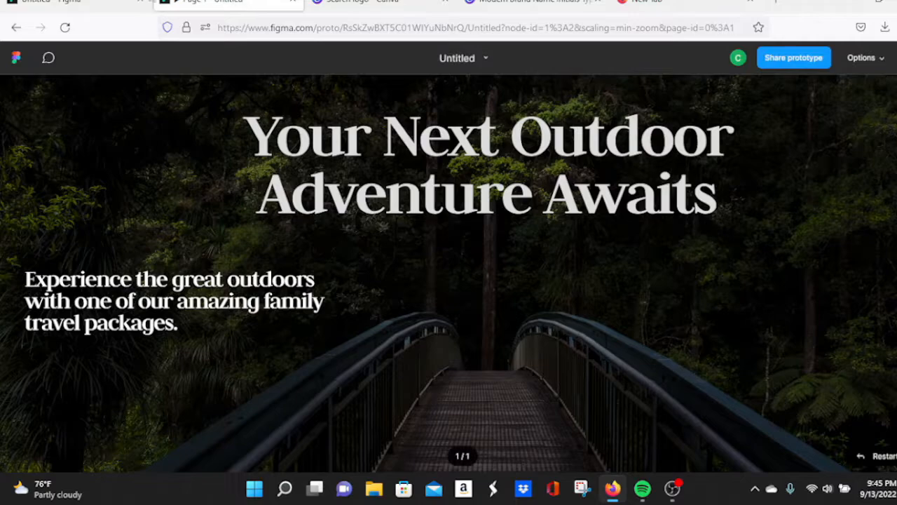
{"action": "left_click", "coordinate": [78, 4]}
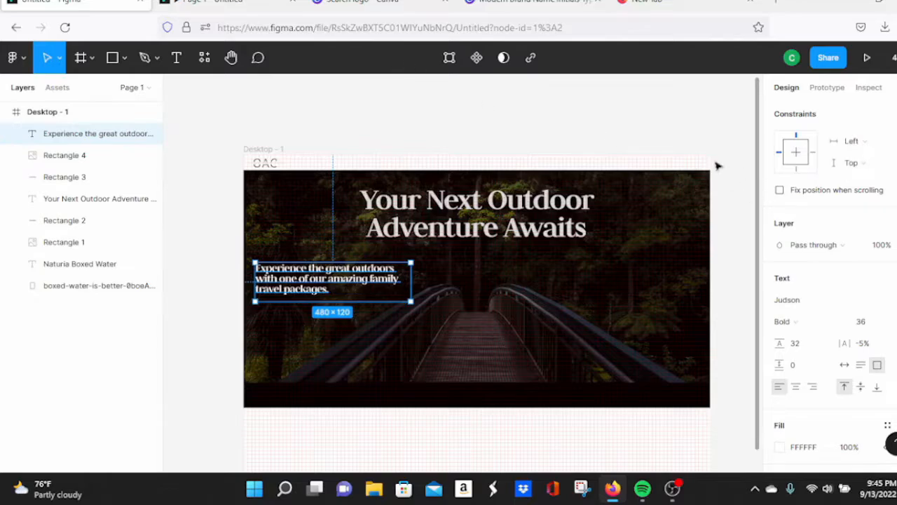
{"action": "left_click", "coordinate": [687, 119]}
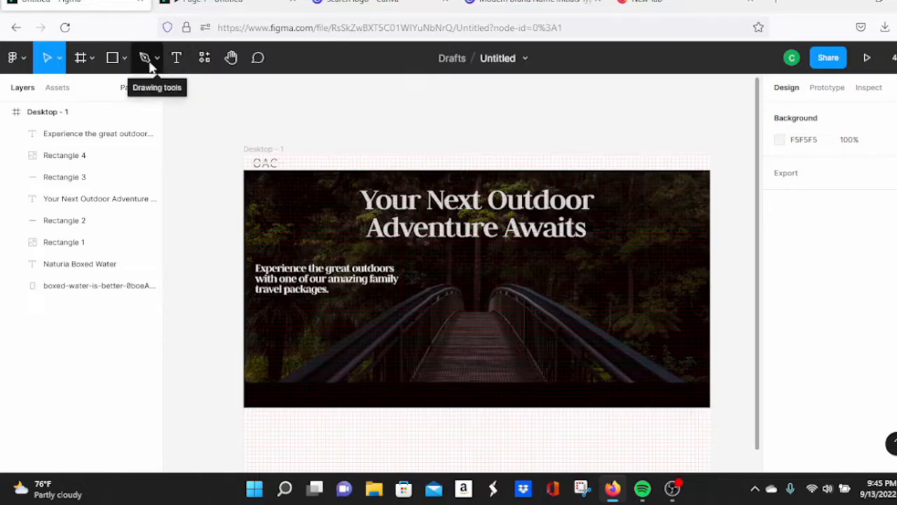
Step: Browse the available plugins and widgets in the resources list, then close it
{"action": "left_click", "coordinate": [200, 59]}
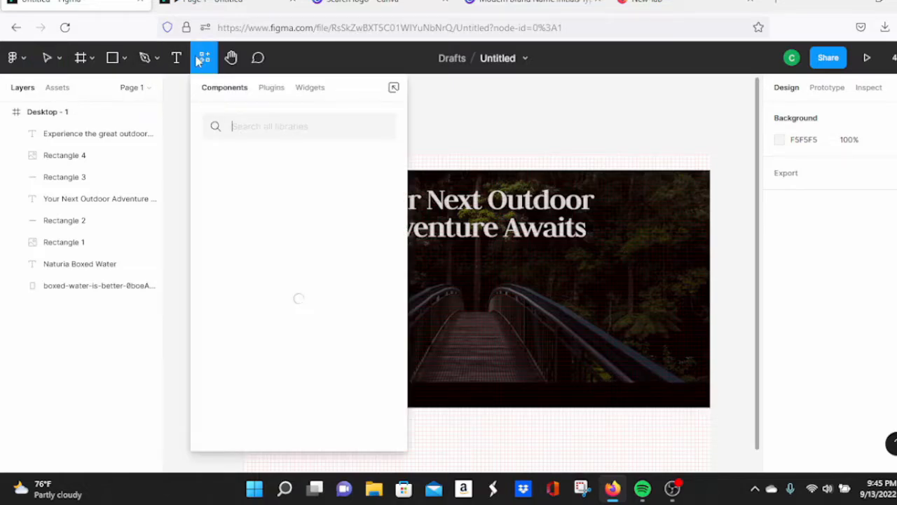
{"action": "left_click", "coordinate": [272, 90]}
{"action": "left_click", "coordinate": [303, 92]}
{"action": "left_click", "coordinate": [455, 98]}
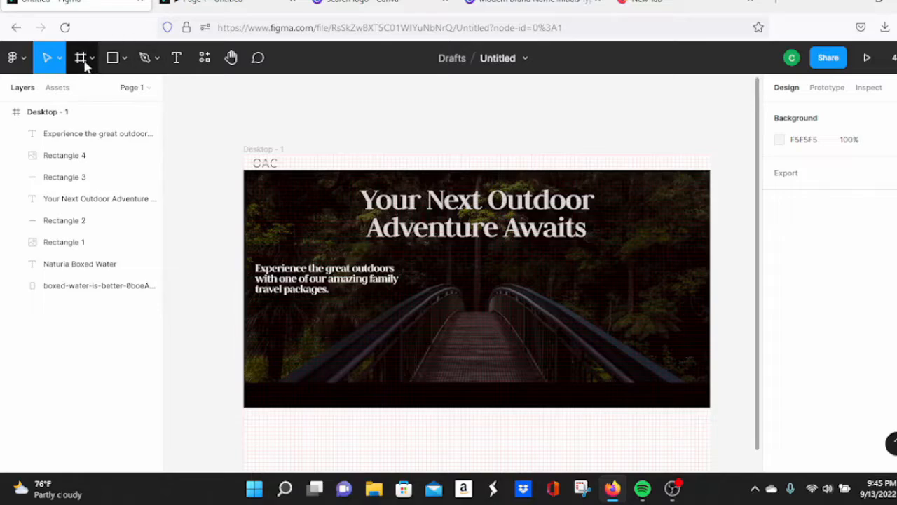
Step: Draw a 156×48 button rectangle just below the subtext
{"action": "left_click", "coordinate": [121, 60]}
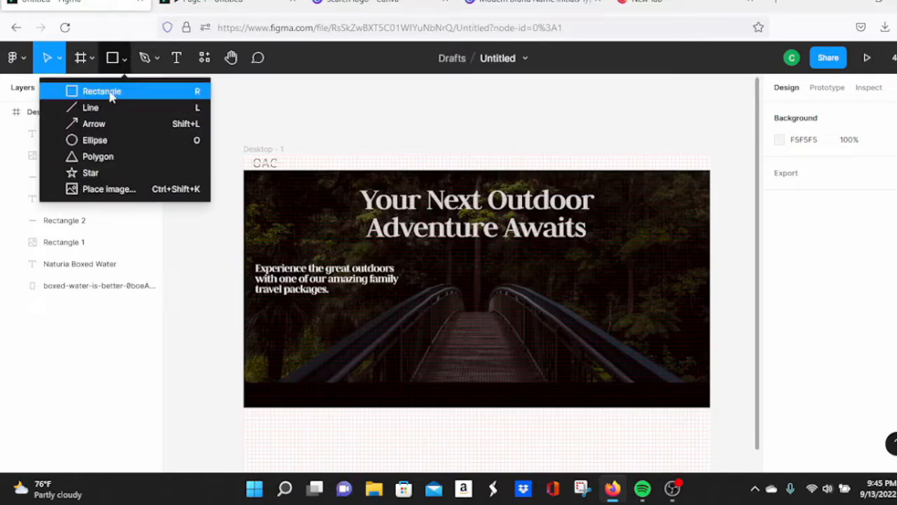
{"action": "left_click", "coordinate": [110, 92]}
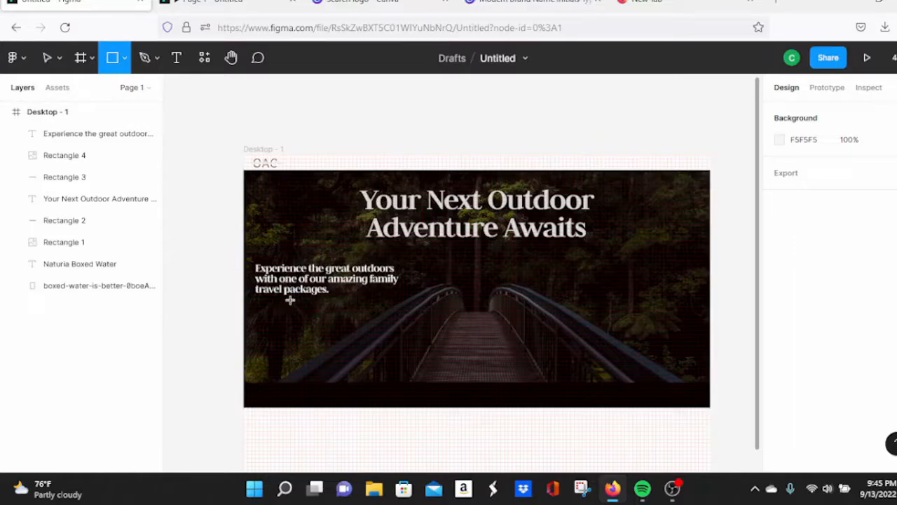
{"action": "left_click_drag", "start_coordinate": [289, 300], "coordinate": [342, 319]}
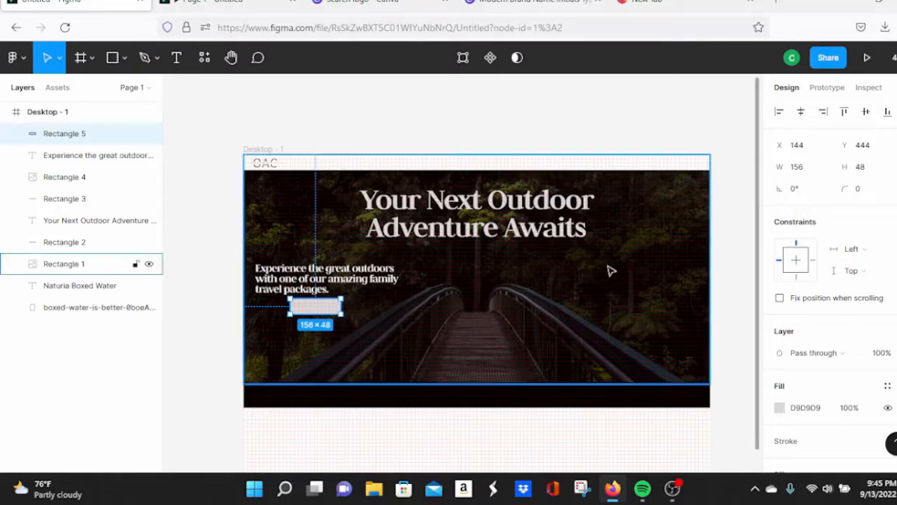
{"action": "double_click", "coordinate": [315, 306]}
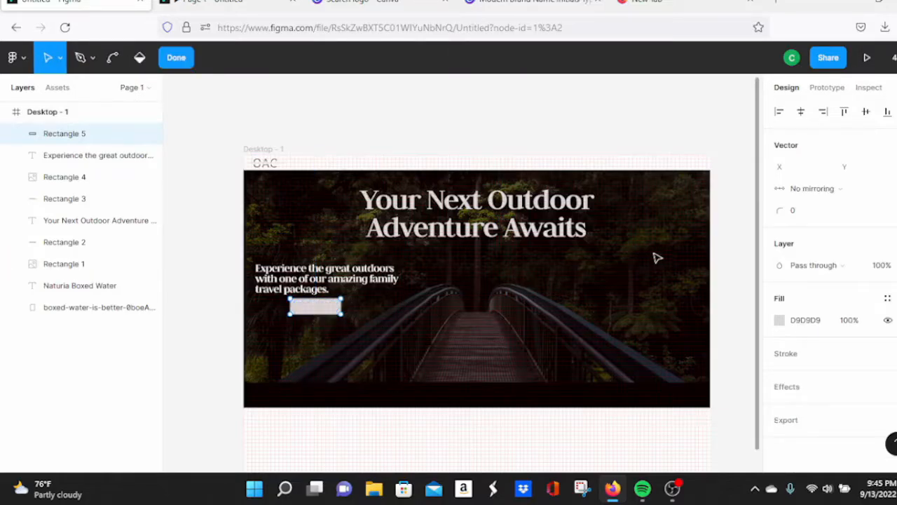
Step: Set the rectangle's fill to black (000000) and check it in the preview
{"action": "left_click", "coordinate": [779, 319]}
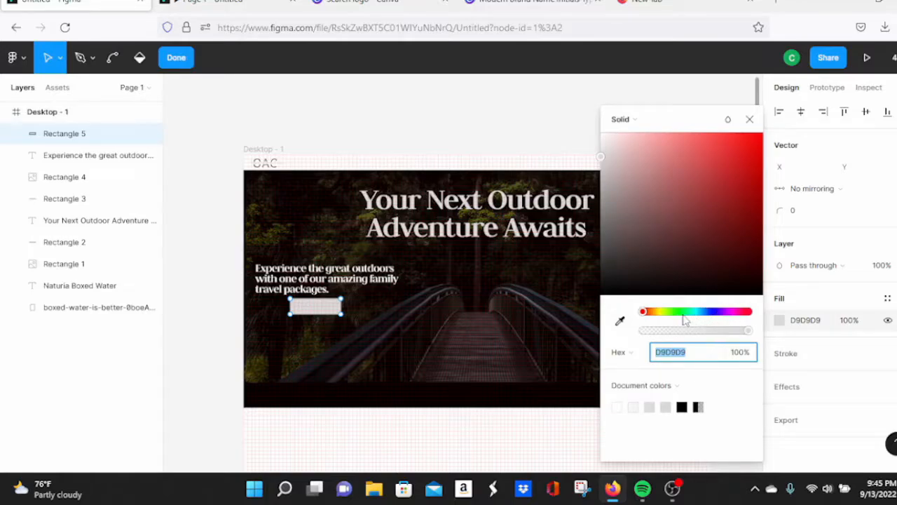
{"action": "left_click_drag", "start_coordinate": [683, 311], "coordinate": [767, 260]}
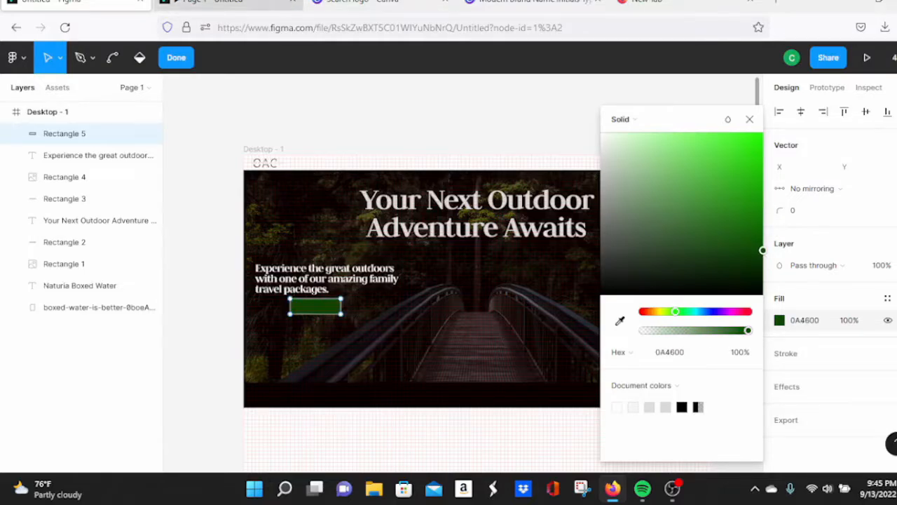
{"action": "left_click", "coordinate": [242, 2]}
{"action": "left_click", "coordinate": [77, 2]}
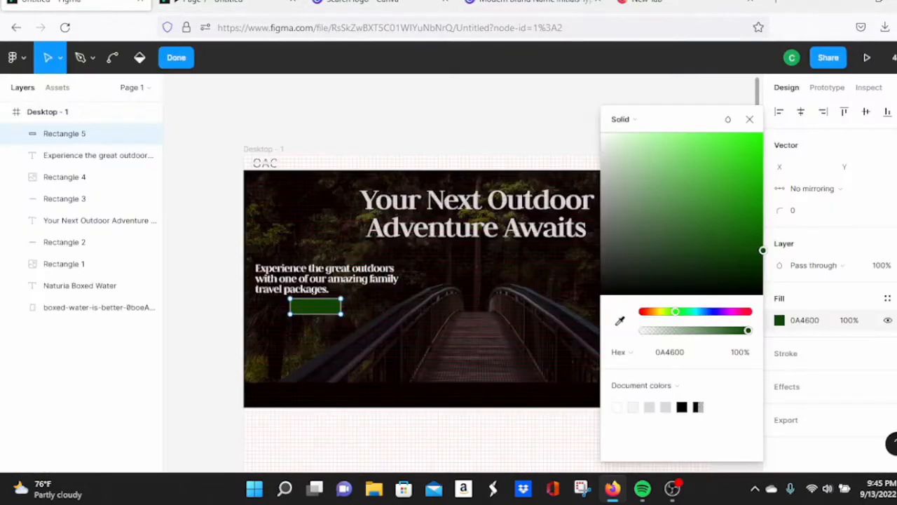
{"action": "left_click_drag", "start_coordinate": [761, 256], "coordinate": [570, 306]}
{"action": "left_click", "coordinate": [281, 3]}
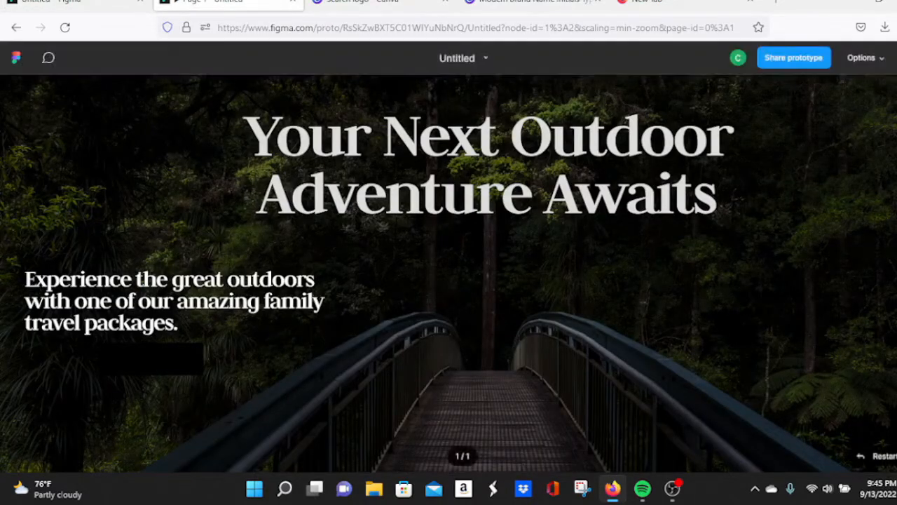
{"action": "left_click", "coordinate": [83, 4]}
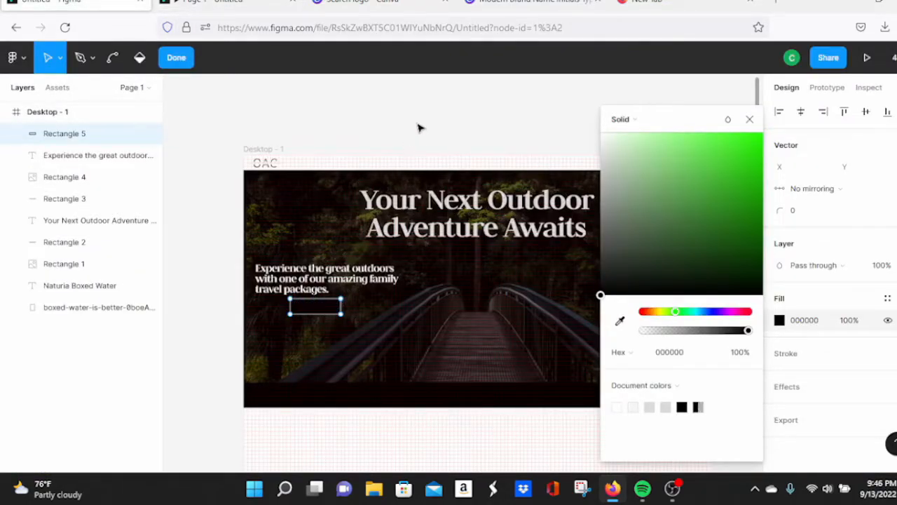
Step: Nudge the black button rectangle slightly right and preview the hero
{"action": "left_click", "coordinate": [749, 119]}
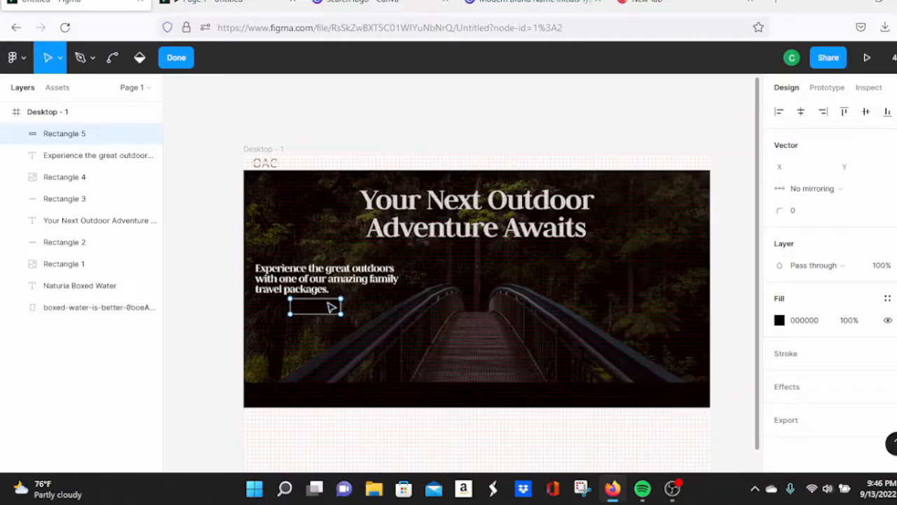
{"action": "mouse_move", "coordinate": [325, 313]}
{"action": "left_mouse_down"}
{"action": "mouse_move", "coordinate": [344, 317]}
{"action": "mouse_move", "coordinate": [334, 318]}
{"action": "left_mouse_up"}
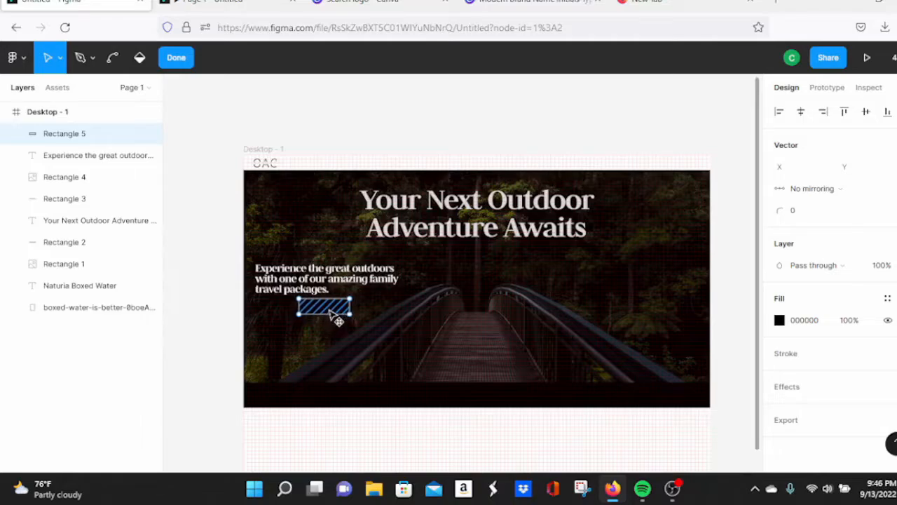
{"action": "left_click", "coordinate": [235, 11]}
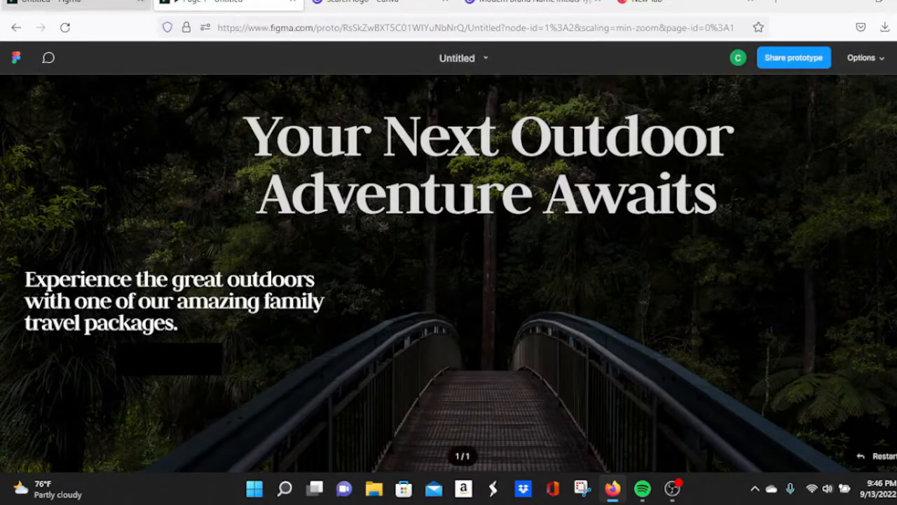
{"action": "left_click", "coordinate": [77, 4]}
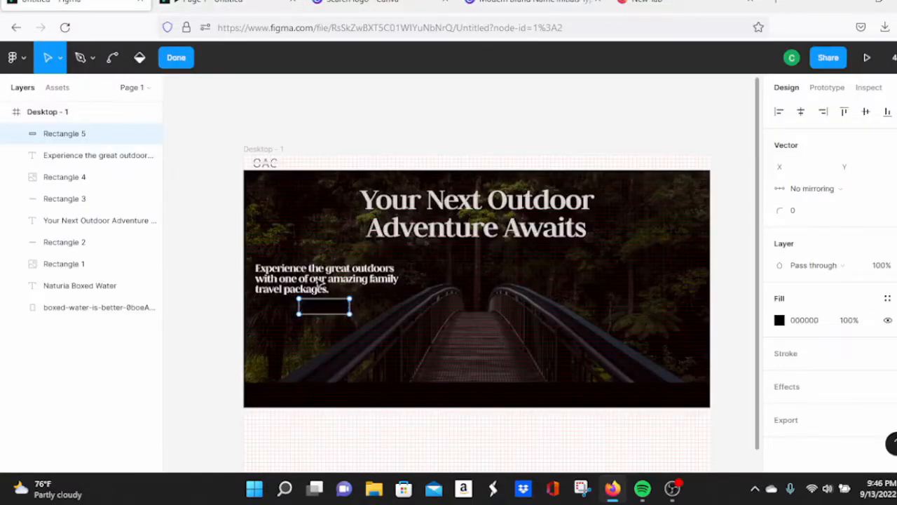
{"action": "left_click", "coordinate": [421, 112]}
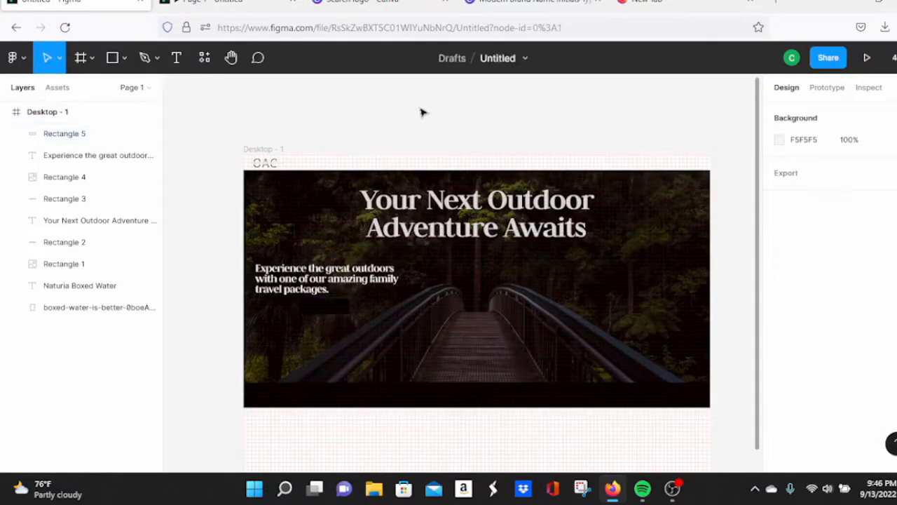
Step: Add the label 'View Our Family Travel Packages' under the subtext and move it near the button
{"action": "left_click", "coordinate": [315, 306]}
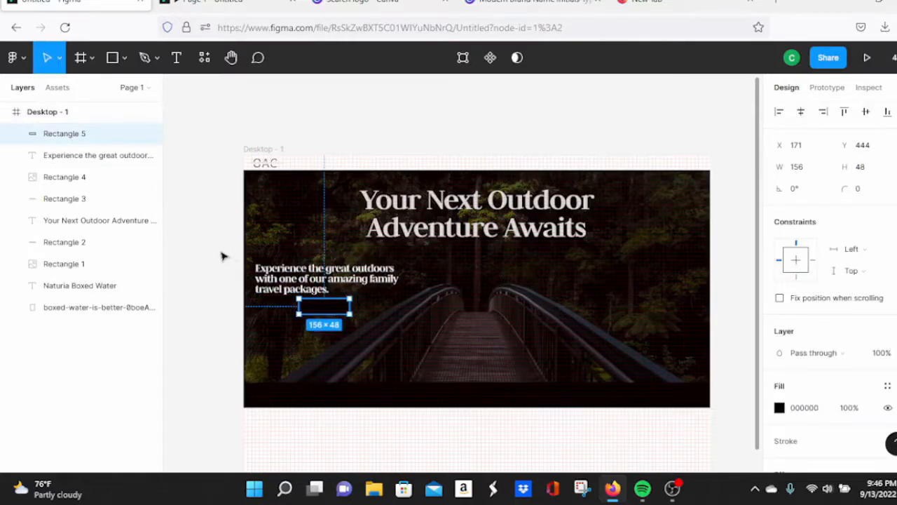
{"action": "left_click", "coordinate": [175, 57]}
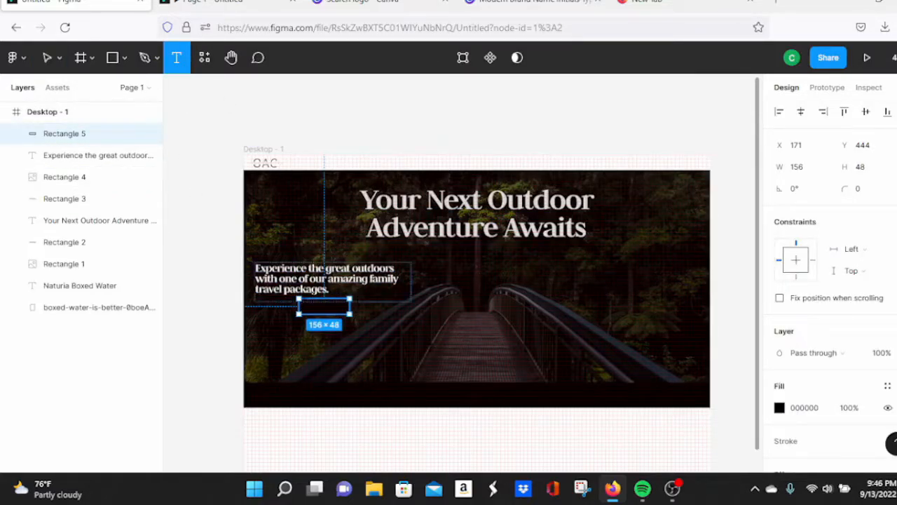
{"action": "left_click_drag", "start_coordinate": [302, 306], "coordinate": [346, 311]}
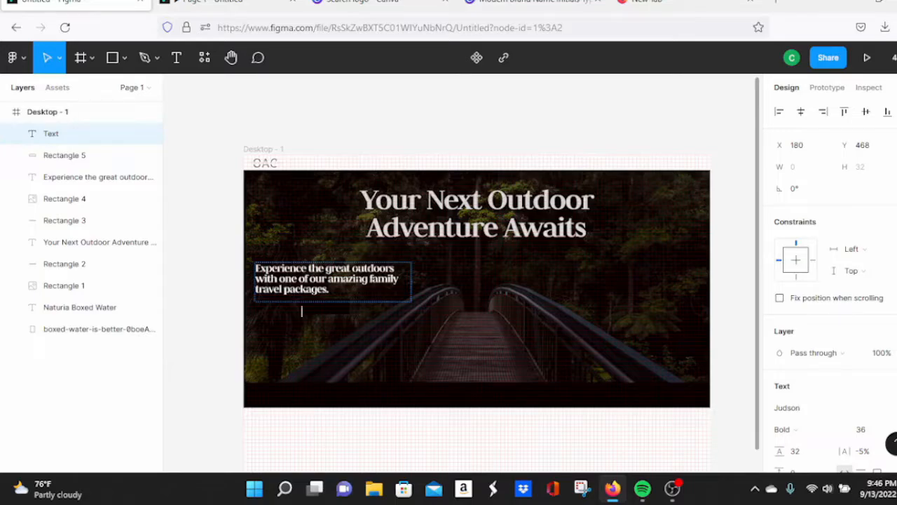
{"action": "type", "text": "View Our Famil"}
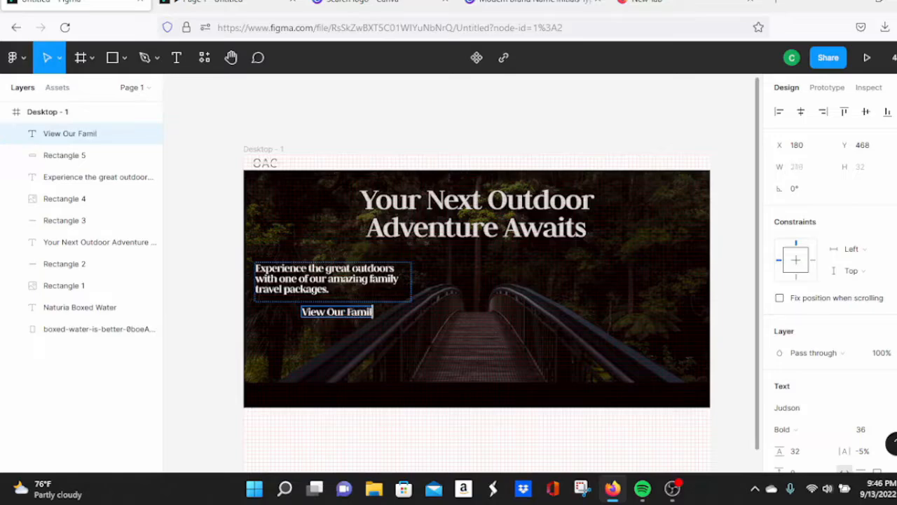
{"action": "type", "text": "y Trave"}
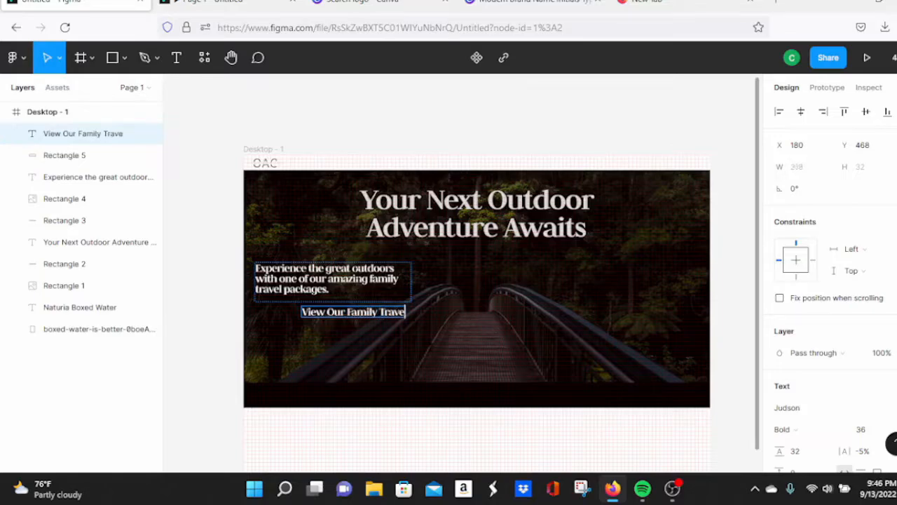
{"action": "type", "text": "l Pacakg"}
{"action": "key", "text": "BackSpace"}
{"action": "key", "text": "BackSpace"}
{"action": "key", "text": "BackSpace"}
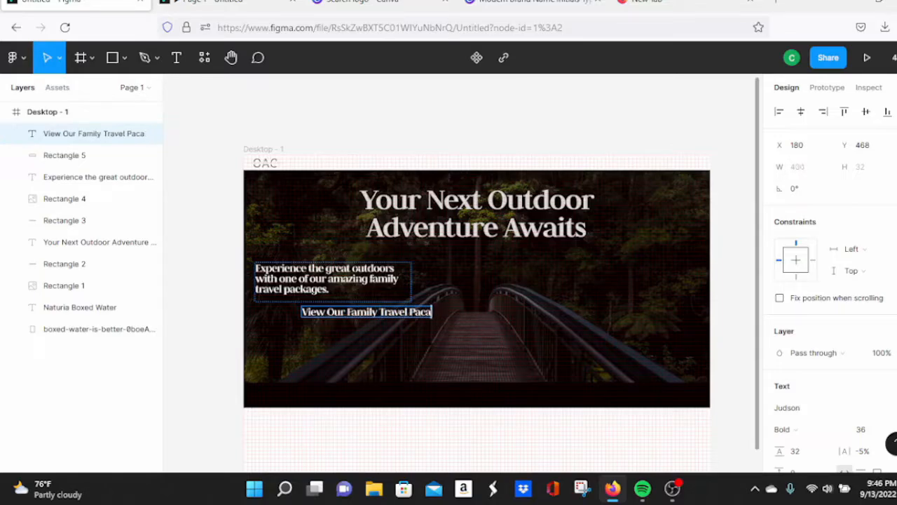
{"action": "type", "text": "kages"}
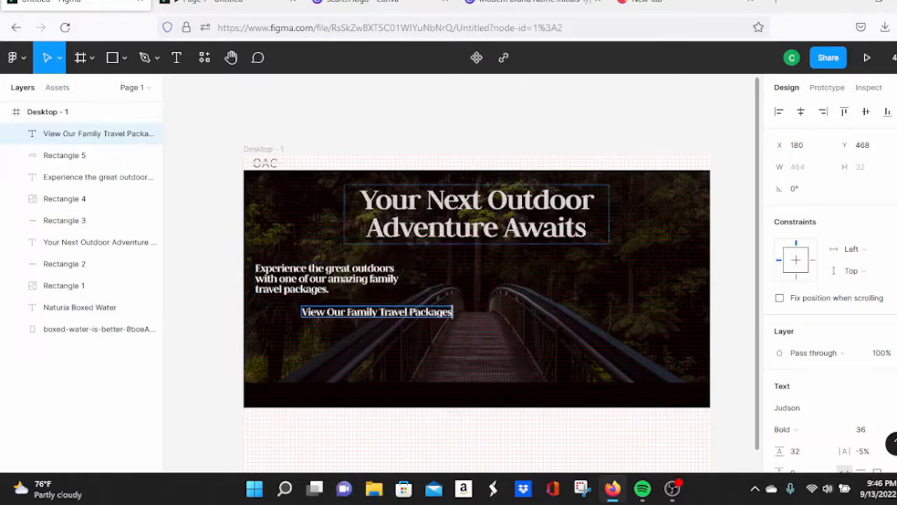
{"action": "key", "text": "Escape"}
{"action": "left_click_drag", "start_coordinate": [410, 302], "coordinate": [382, 334]}
{"action": "left_click", "coordinate": [315, 308]}
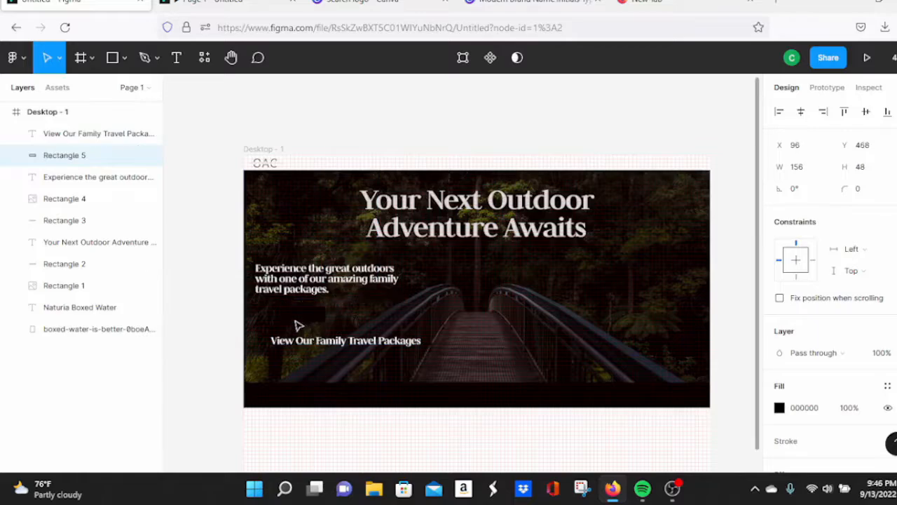
Step: Shrink the button label's font size to 21
{"action": "left_click", "coordinate": [314, 341]}
{"action": "scroll", "coordinate": [806, 285], "scroll_direction": "down", "scroll_amount": 5}
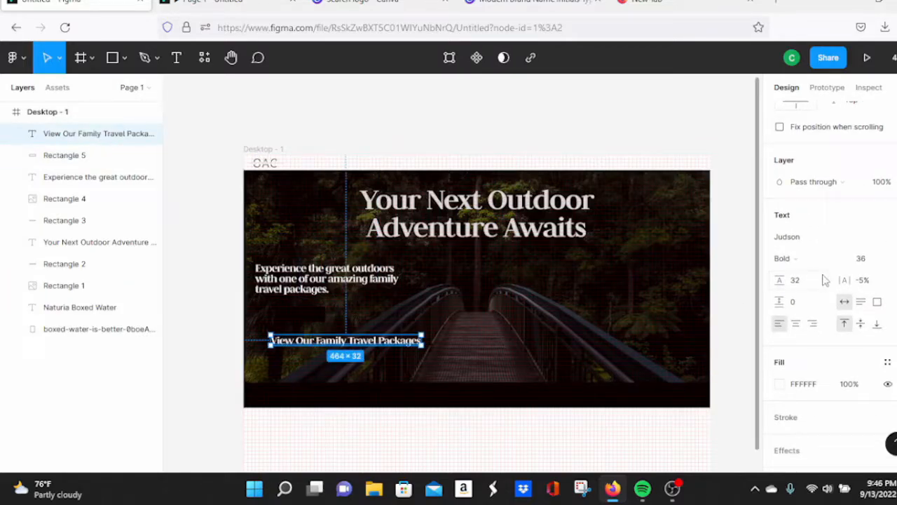
{"action": "left_click", "coordinate": [872, 260]}
{"action": "key", "text": "Down"}
{"action": "key", "text": "Down"}
{"action": "key", "text": "Down"}
{"action": "key", "text": "Down"}
{"action": "key", "text": "Down"}
{"action": "key", "text": "Down"}
{"action": "key", "text": "Down"}
{"action": "key", "text": "Down"}
{"action": "key", "text": "Down"}
{"action": "key", "text": "Down"}
{"action": "key", "text": "Down"}
{"action": "key", "text": "Down"}
{"action": "key", "text": "Down"}
{"action": "key", "text": "Down"}
{"action": "key", "text": "Down"}
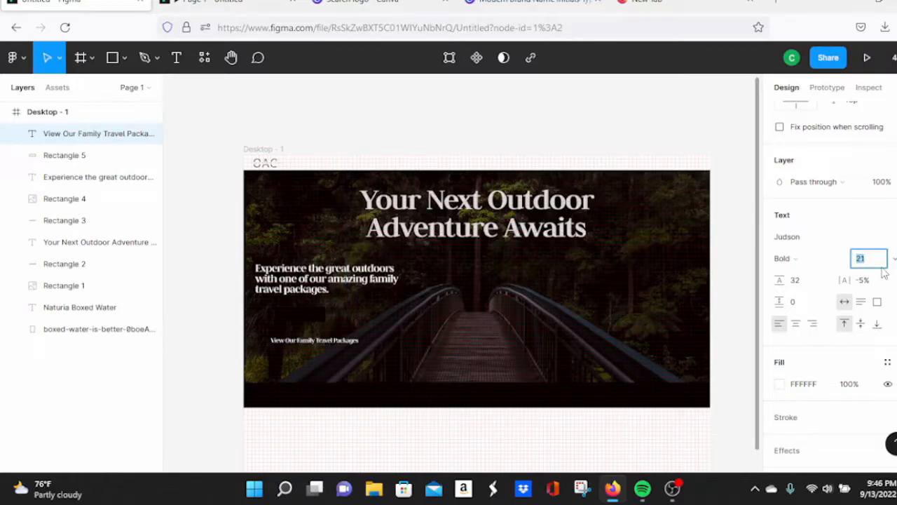
Step: Widen the black button rectangle to 200 and move the centred subtext under the heading
{"action": "left_click", "coordinate": [322, 316]}
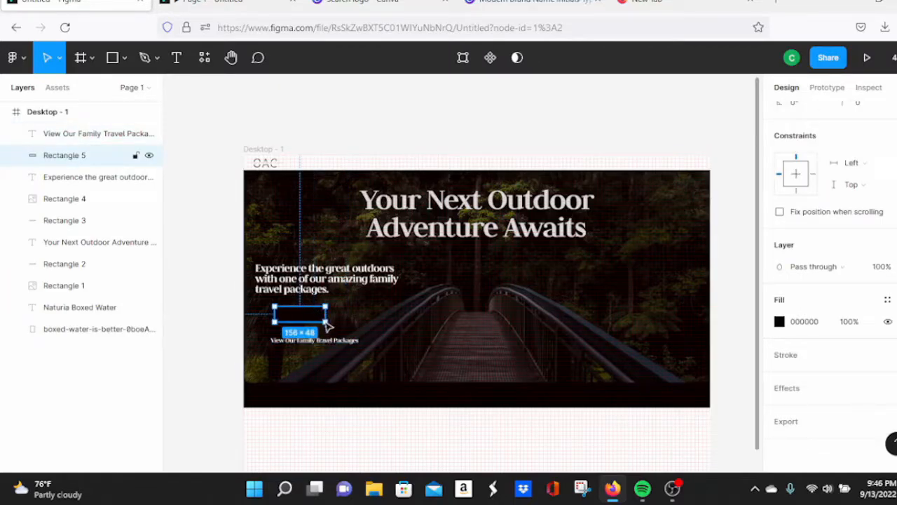
{"action": "left_click_drag", "start_coordinate": [324, 321], "coordinate": [357, 318]}
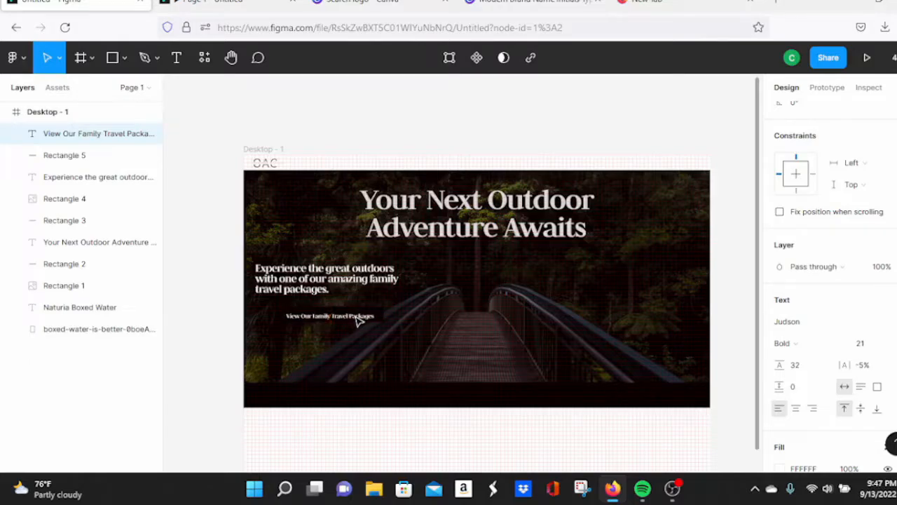
{"action": "left_click", "coordinate": [239, 3]}
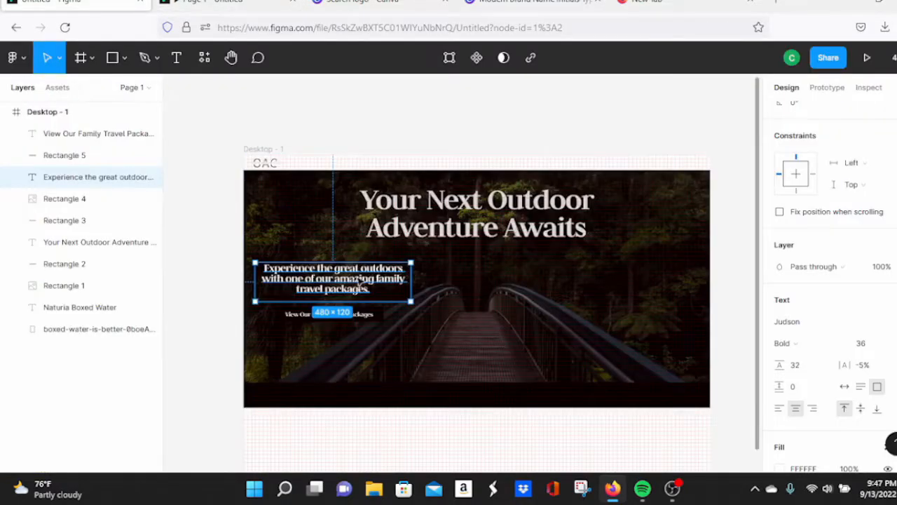
{"action": "left_click_drag", "start_coordinate": [353, 280], "coordinate": [487, 269]}
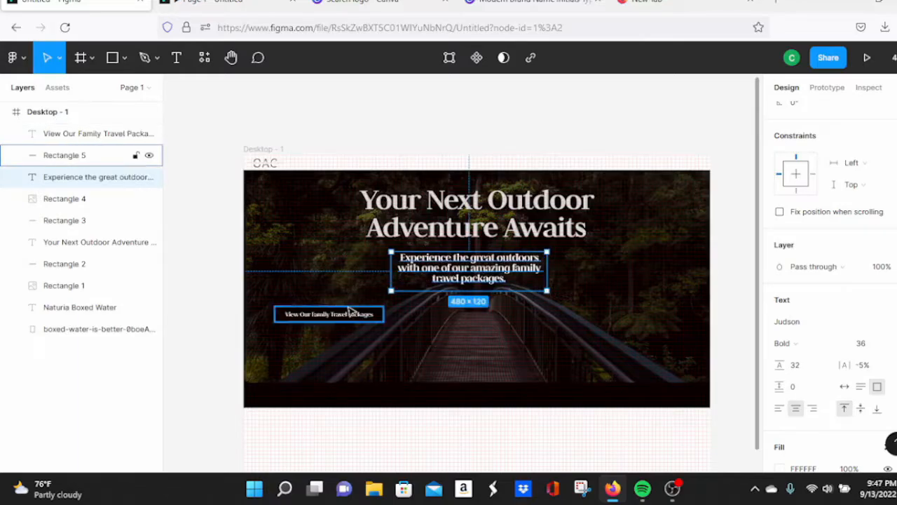
Step: Center the button text and its black background at the frame's centre under the subtext
{"action": "mouse_move", "coordinate": [276, 302]}
{"action": "left_mouse_down"}
{"action": "mouse_move", "coordinate": [303, 314]}
{"action": "mouse_move", "coordinate": [274, 307]}
{"action": "left_mouse_up"}
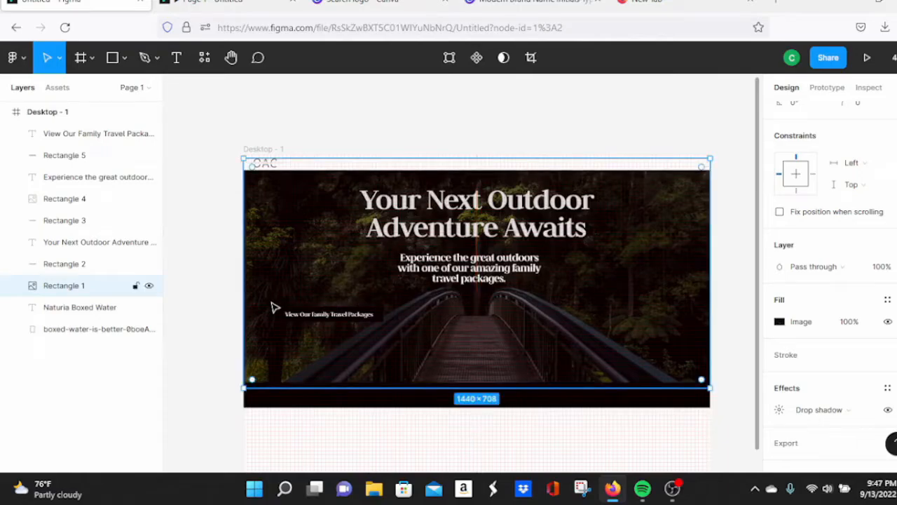
{"action": "key", "text": "ctrl+z"}
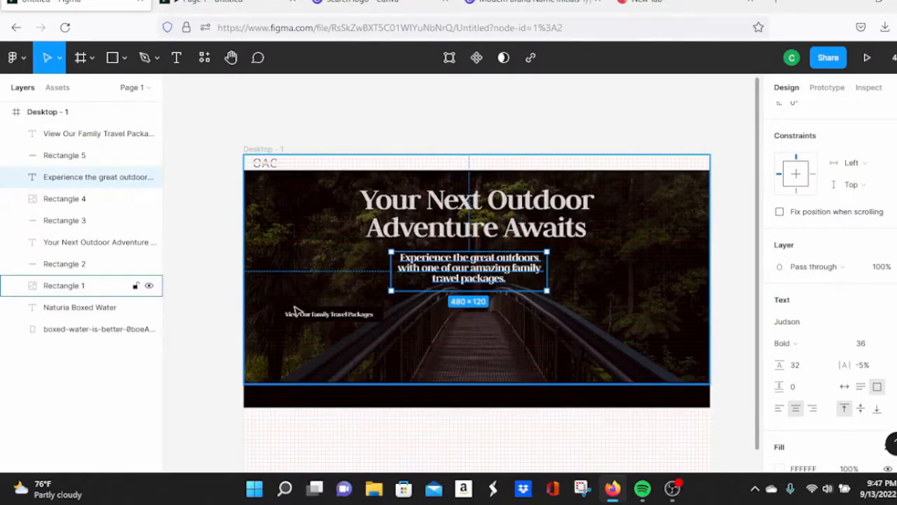
{"action": "left_click", "coordinate": [292, 313]}
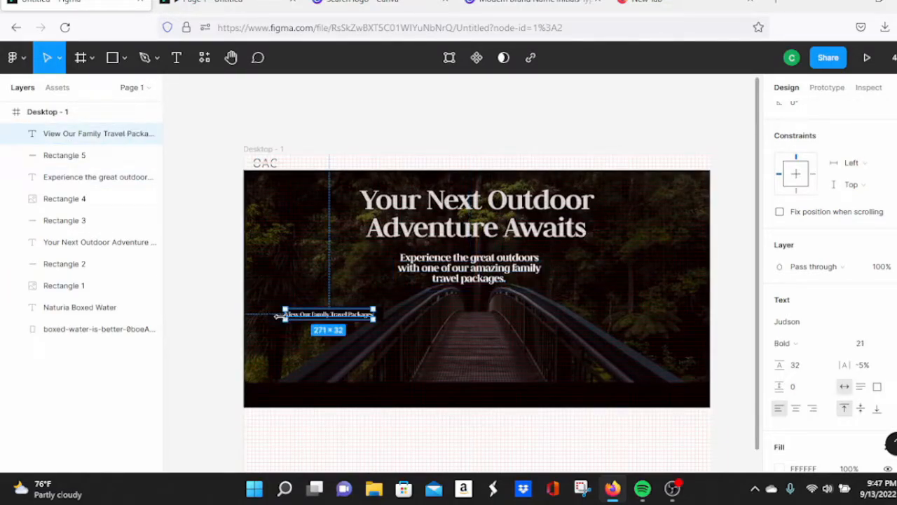
{"action": "left_click", "coordinate": [338, 302]}
{"action": "left_click", "coordinate": [337, 315]}
{"action": "left_click_drag", "start_coordinate": [339, 316], "coordinate": [479, 297]}
{"action": "left_click_drag", "start_coordinate": [371, 314], "coordinate": [515, 300]}
Step: Preview the button, then nudge its label slightly lower to X 570, Y 426
{"action": "left_click", "coordinate": [717, 233]}
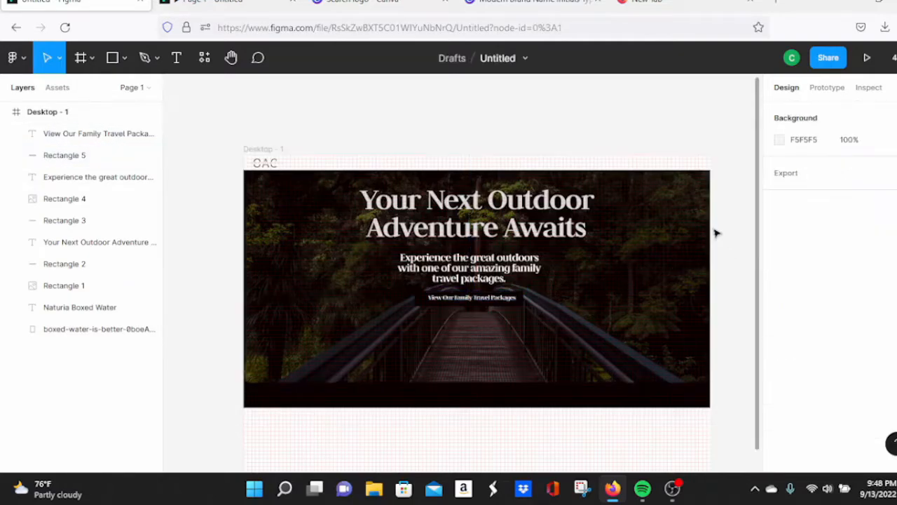
{"action": "left_click", "coordinate": [248, 2]}
{"action": "left_click", "coordinate": [102, 2]}
{"action": "left_click", "coordinate": [473, 304]}
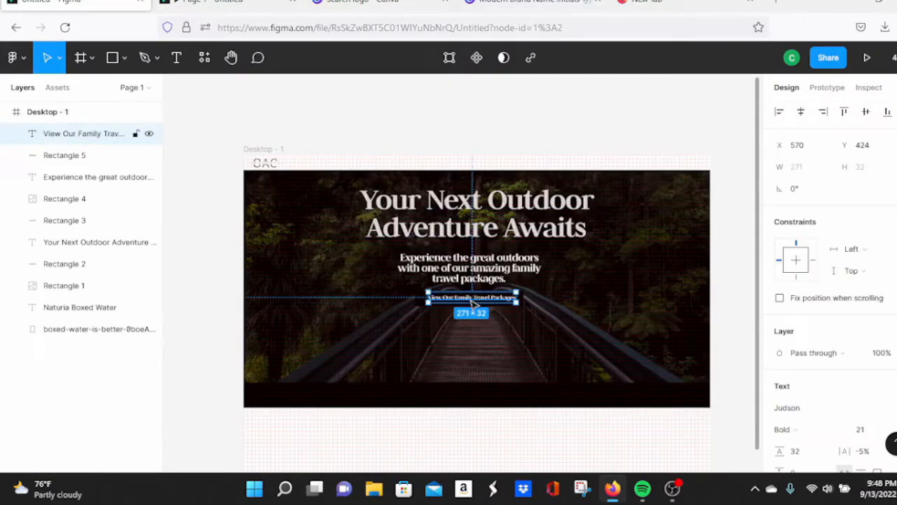
{"action": "left_click_drag", "start_coordinate": [475, 302], "coordinate": [473, 305]}
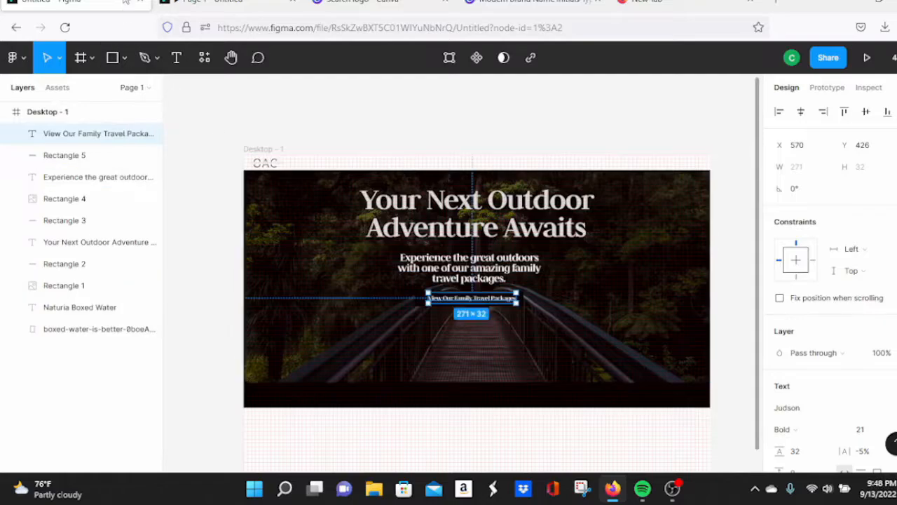
{"action": "left_click", "coordinate": [210, 3]}
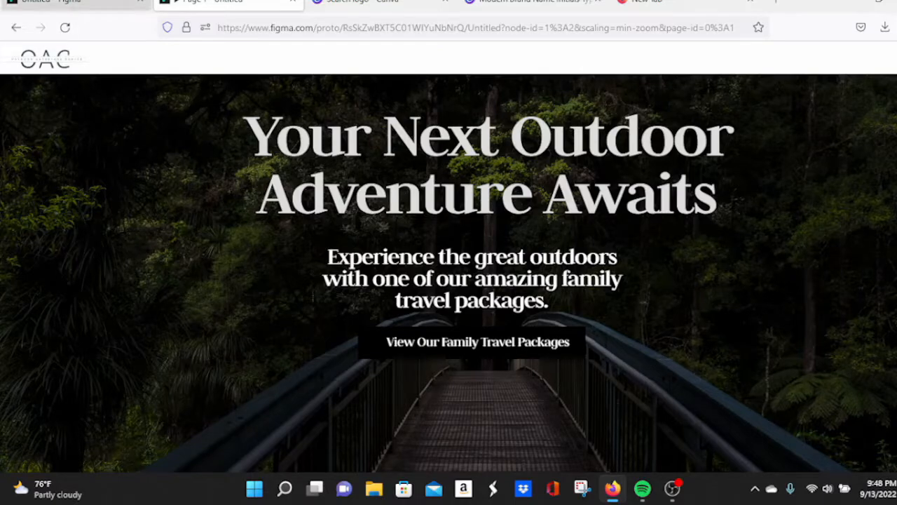
Step: Set the 'Your Next Outdoor Adventure Awaits' heading to font size 128
{"action": "left_click", "coordinate": [77, 3]}
{"action": "left_click", "coordinate": [438, 221]}
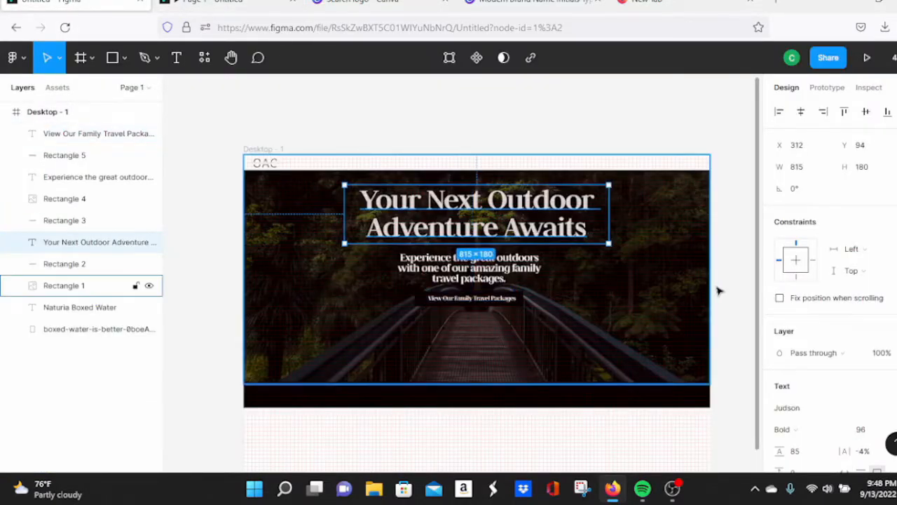
{"action": "scroll", "coordinate": [872, 316], "scroll_direction": "down", "scroll_amount": 3}
{"action": "left_click", "coordinate": [887, 260]}
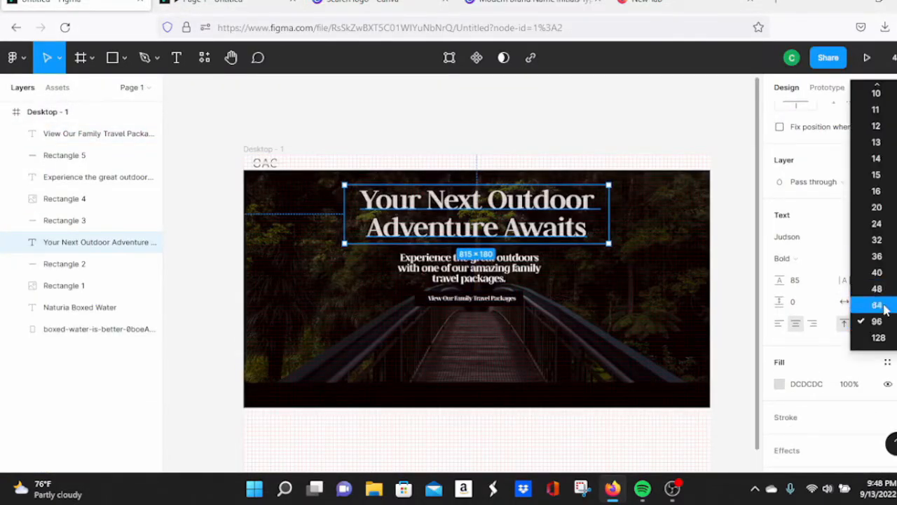
{"action": "left_click", "coordinate": [882, 338]}
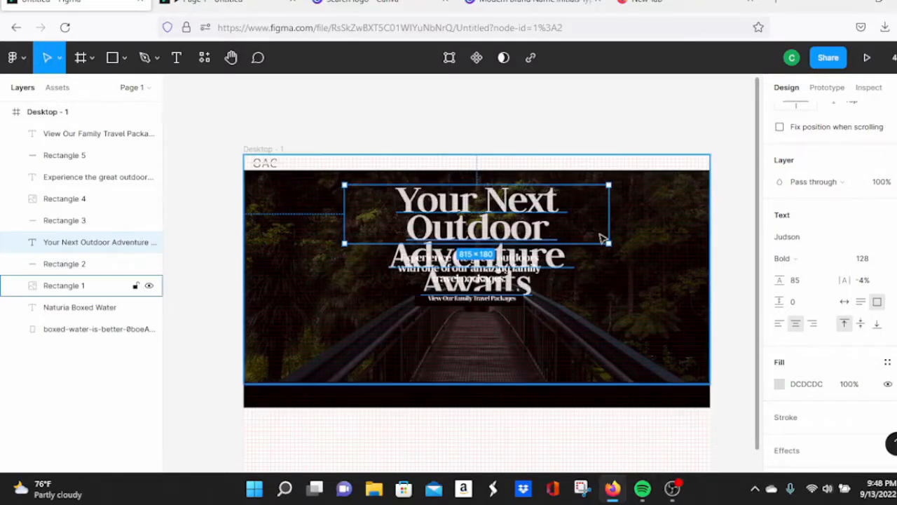
Step: Widen the heading box to 1032 so it wraps on two lines, re-center it, and preview
{"action": "left_click_drag", "start_coordinate": [608, 243], "coordinate": [679, 251]}
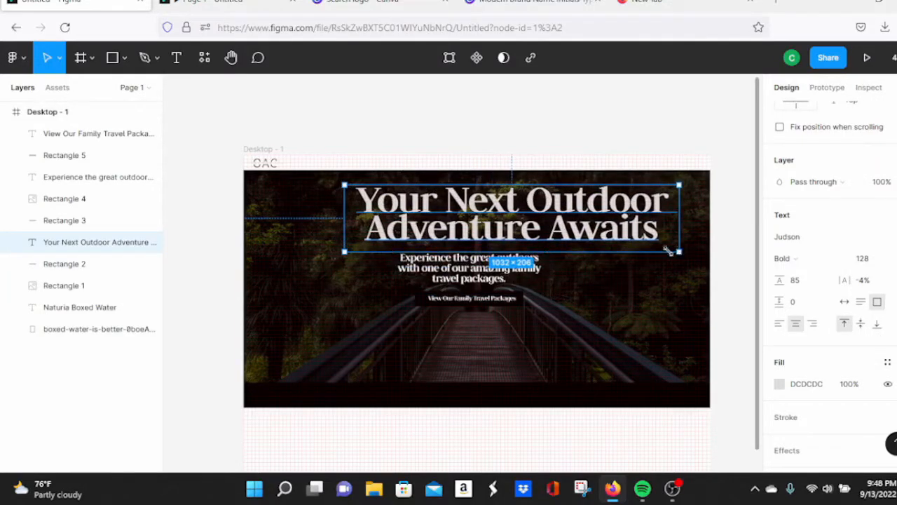
{"action": "left_click_drag", "start_coordinate": [528, 231], "coordinate": [492, 230]}
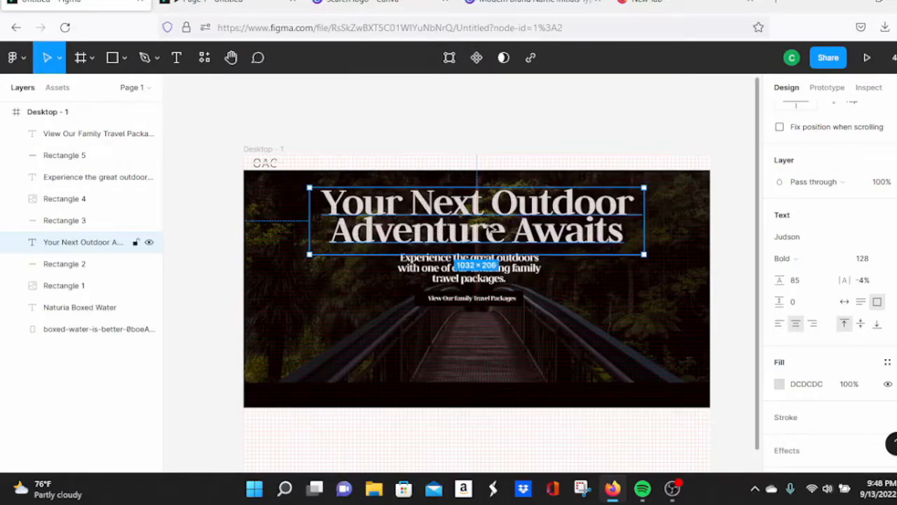
{"action": "left_click", "coordinate": [503, 277]}
{"action": "left_click", "coordinate": [231, 3]}
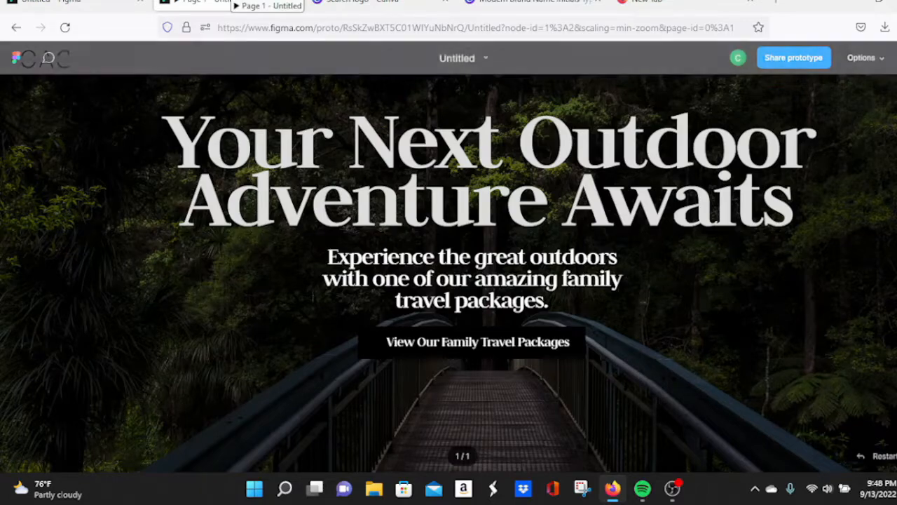
{"action": "left_click", "coordinate": [77, 2]}
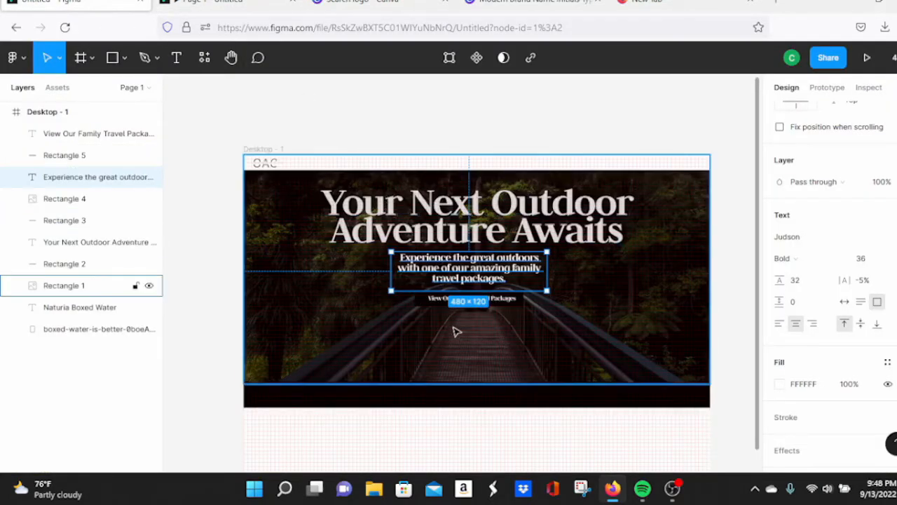
Step: Move the button text and its black background lower, then check the spacing in the prototype
{"action": "left_click", "coordinate": [424, 302]}
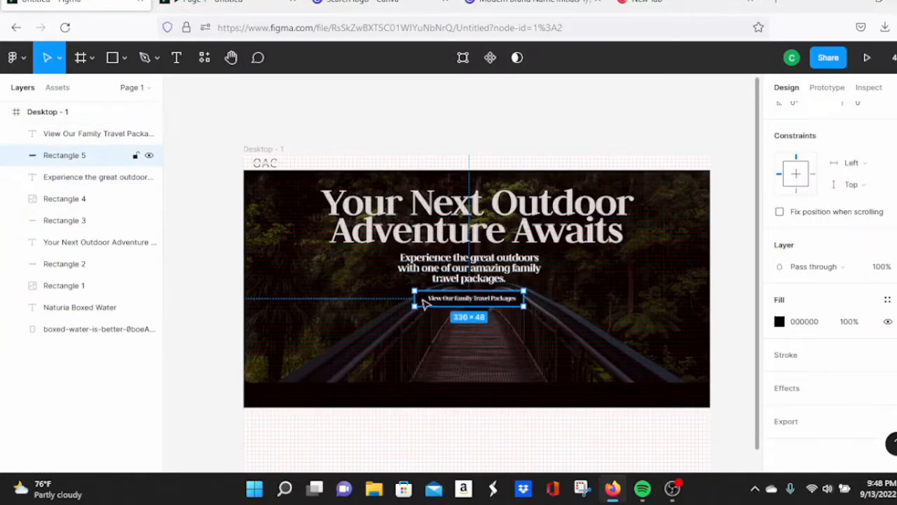
{"action": "left_click", "coordinate": [432, 301]}
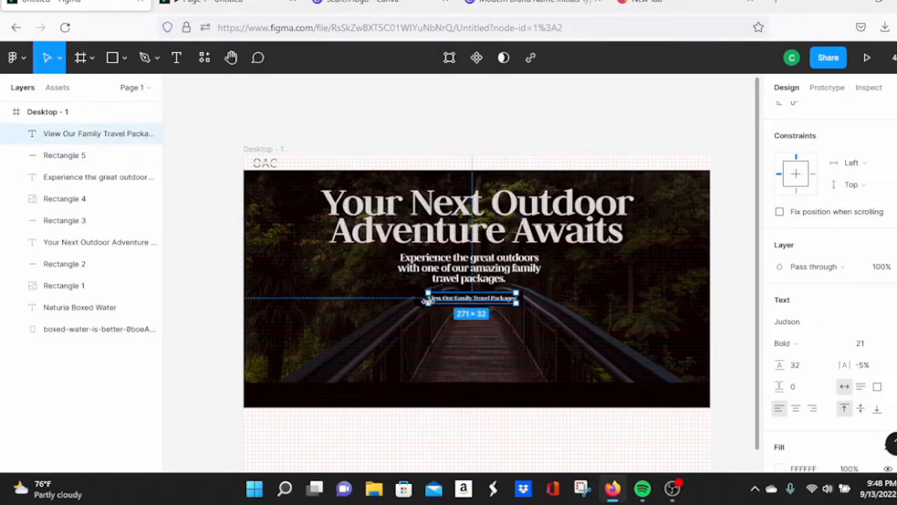
{"action": "left_click_drag", "start_coordinate": [434, 305], "coordinate": [448, 327]}
{"action": "left_click", "coordinate": [441, 307]}
{"action": "mouse_move", "coordinate": [457, 270]}
{"action": "left_mouse_down"}
{"action": "mouse_move", "coordinate": [457, 280]}
{"action": "mouse_move", "coordinate": [459, 274]}
{"action": "left_mouse_up"}
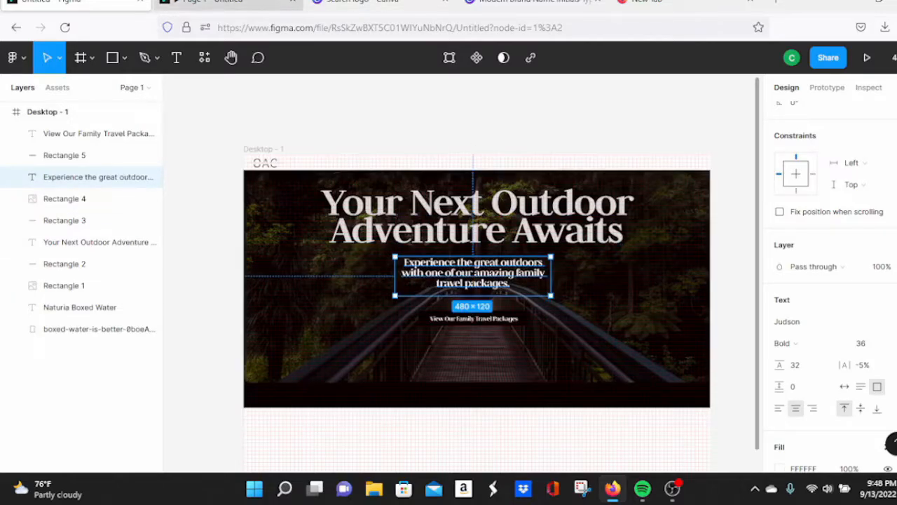
{"action": "left_click", "coordinate": [228, 2]}
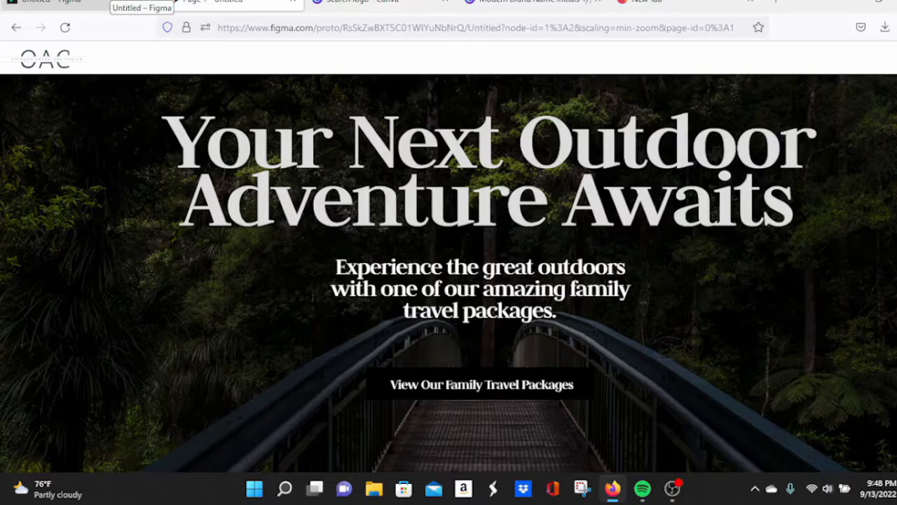
{"action": "left_click", "coordinate": [112, 2]}
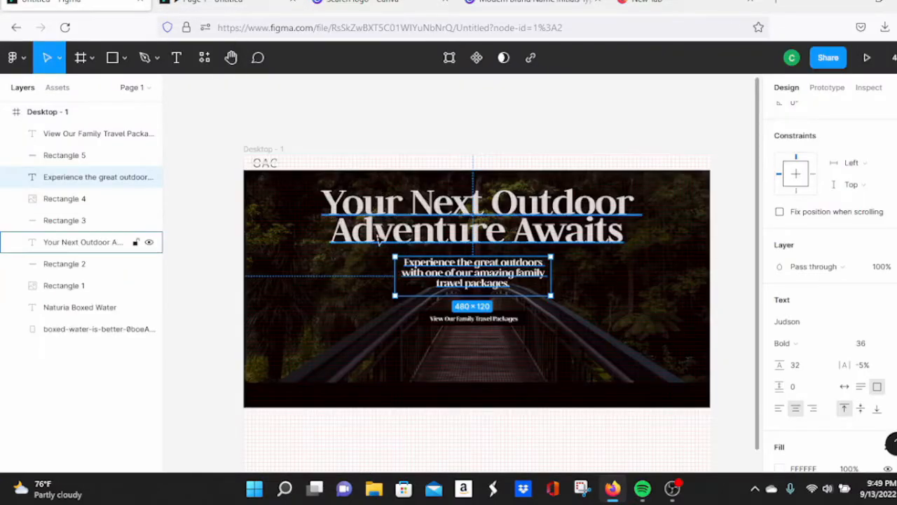
Step: Nudge the background photo up and the button label slightly up, rechecking the prototype
{"action": "left_click", "coordinate": [426, 321]}
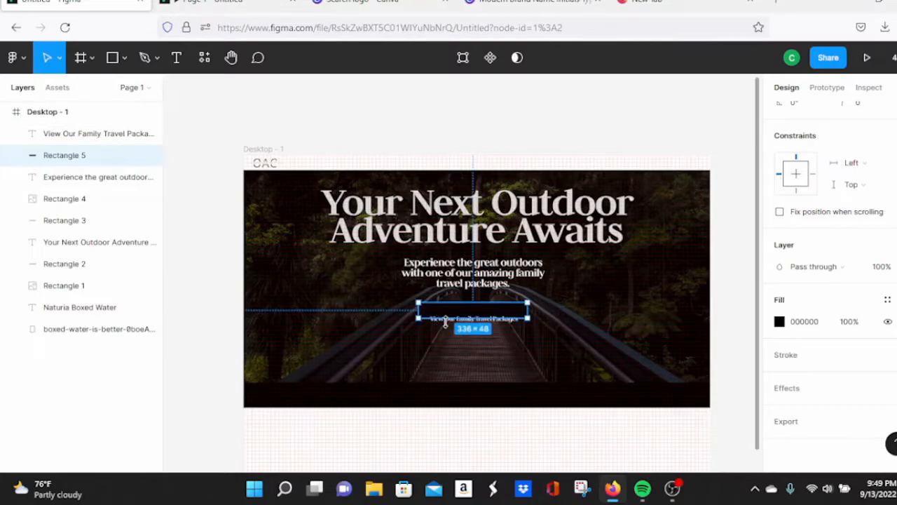
{"action": "left_click", "coordinate": [449, 328]}
{"action": "left_click_drag", "start_coordinate": [445, 325], "coordinate": [456, 314]}
{"action": "left_click", "coordinate": [453, 323]}
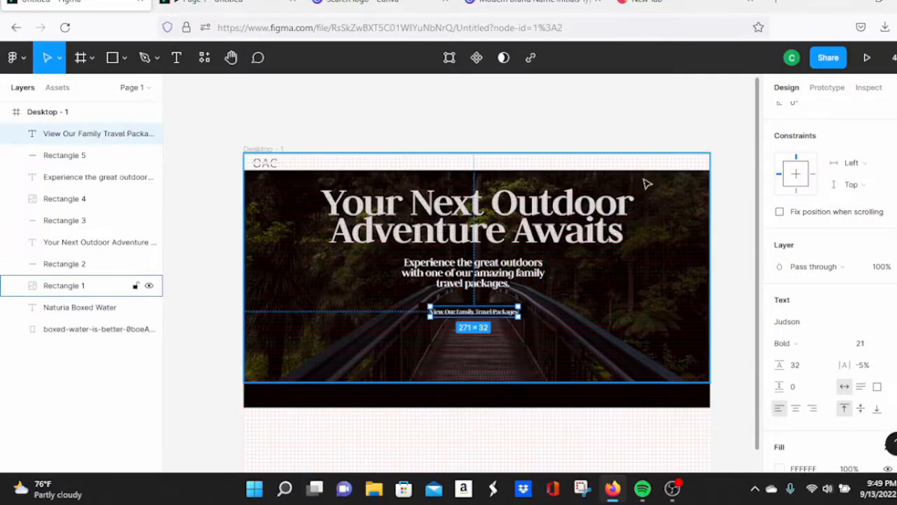
{"action": "left_click", "coordinate": [241, 2]}
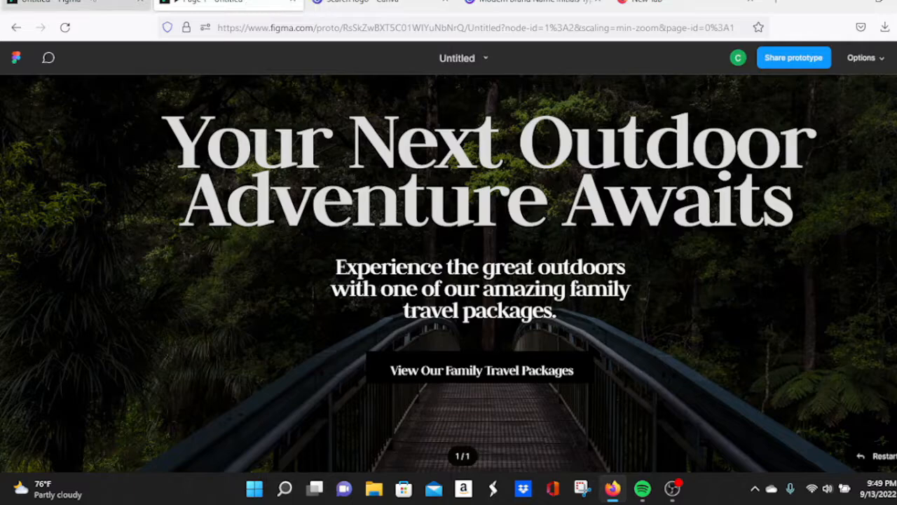
{"action": "left_click", "coordinate": [112, 2]}
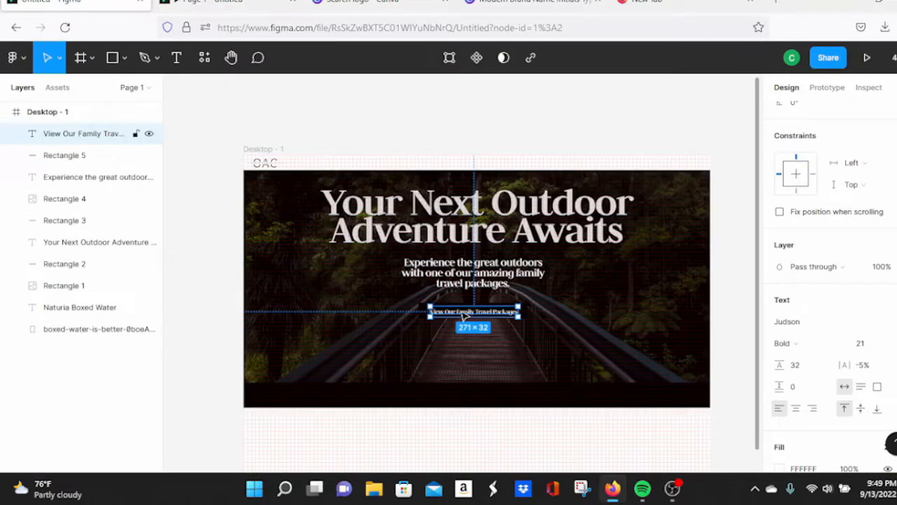
{"action": "key", "text": "Up"}
{"action": "key", "text": "Up"}
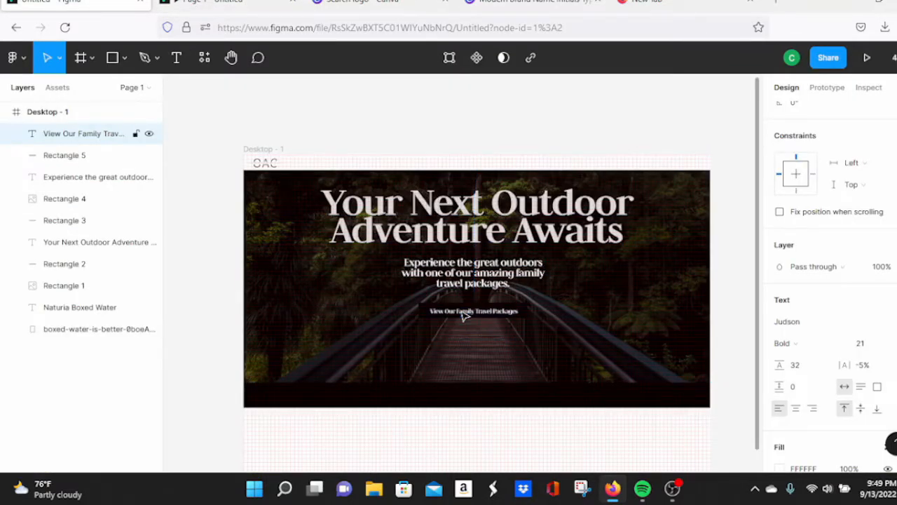
{"action": "left_click", "coordinate": [231, 3]}
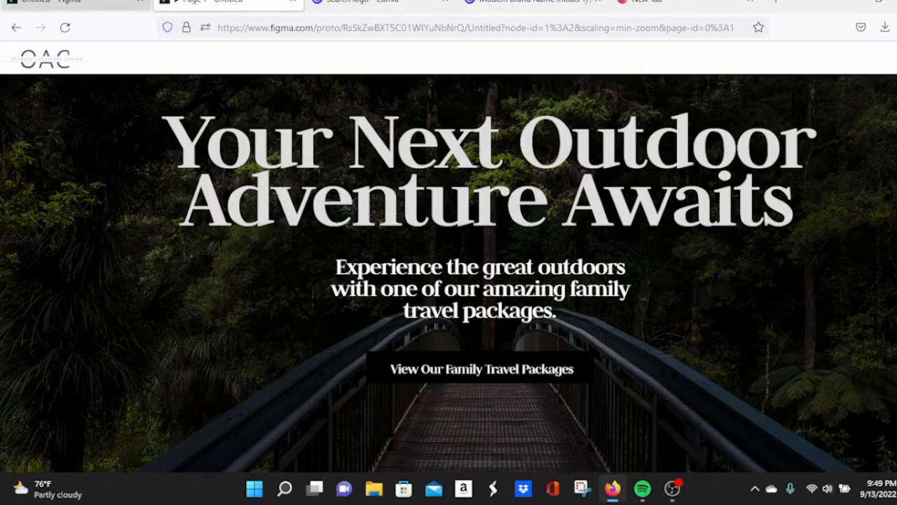
{"action": "left_click", "coordinate": [105, 3]}
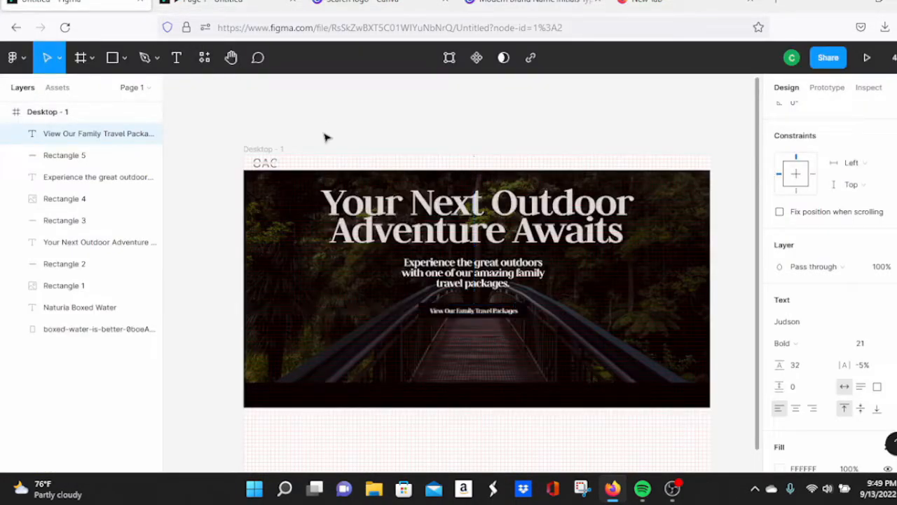
{"action": "left_click", "coordinate": [246, 2]}
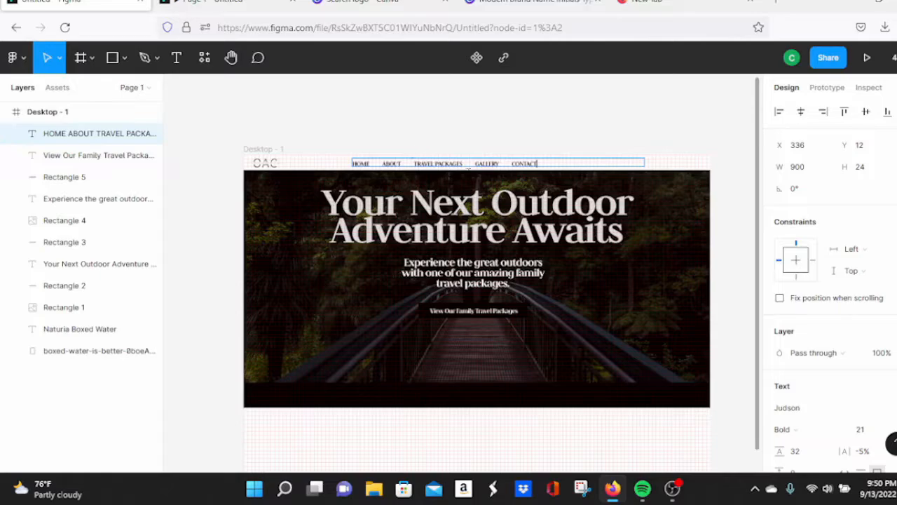
{"action": "key", "text": "Escape"}
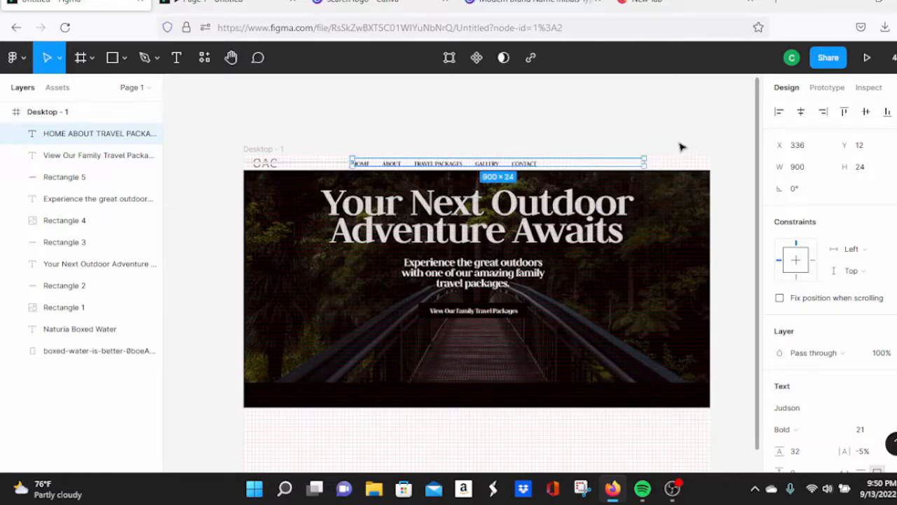
{"action": "left_click_drag", "start_coordinate": [648, 165], "coordinate": [543, 169]}
{"action": "left_click", "coordinate": [523, 133]}
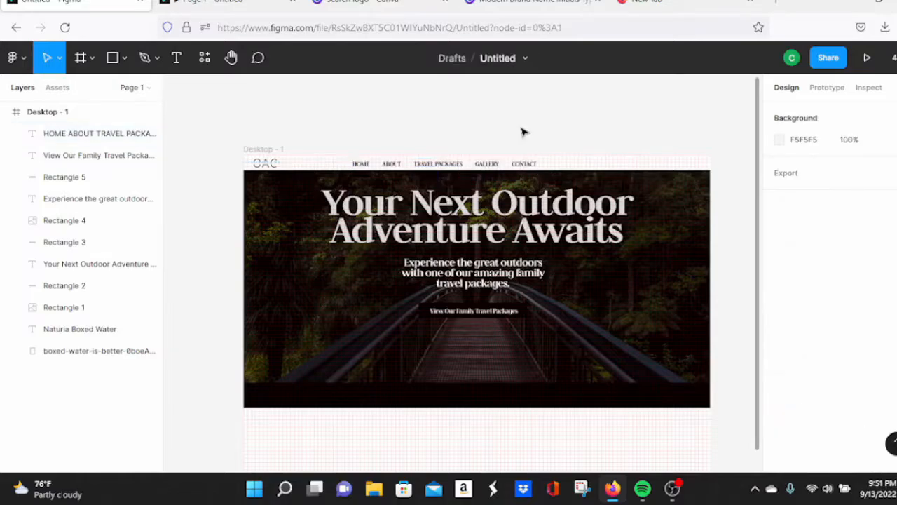
{"action": "left_click", "coordinate": [480, 166]}
{"action": "left_click_drag", "start_coordinate": [480, 165], "coordinate": [637, 168]}
{"action": "left_click", "coordinate": [647, 137]}
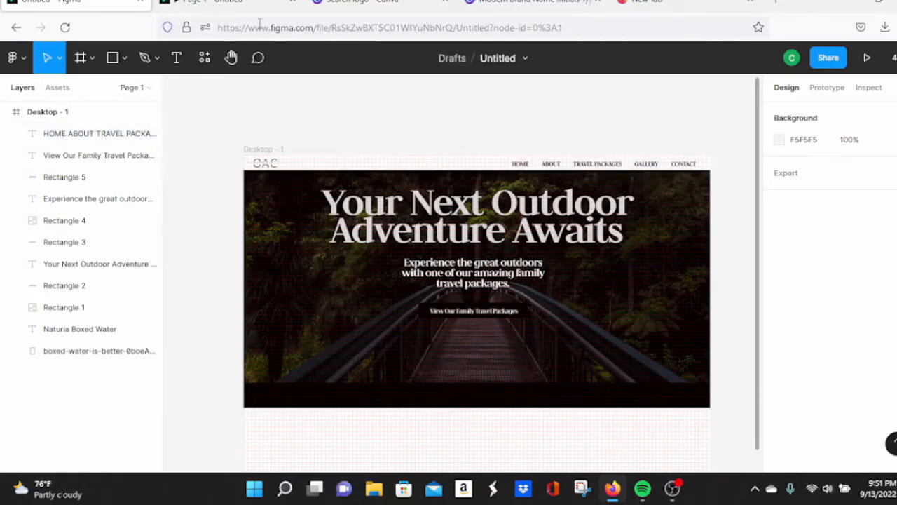
{"action": "left_click", "coordinate": [243, 3]}
{"action": "left_click", "coordinate": [896, 59]}
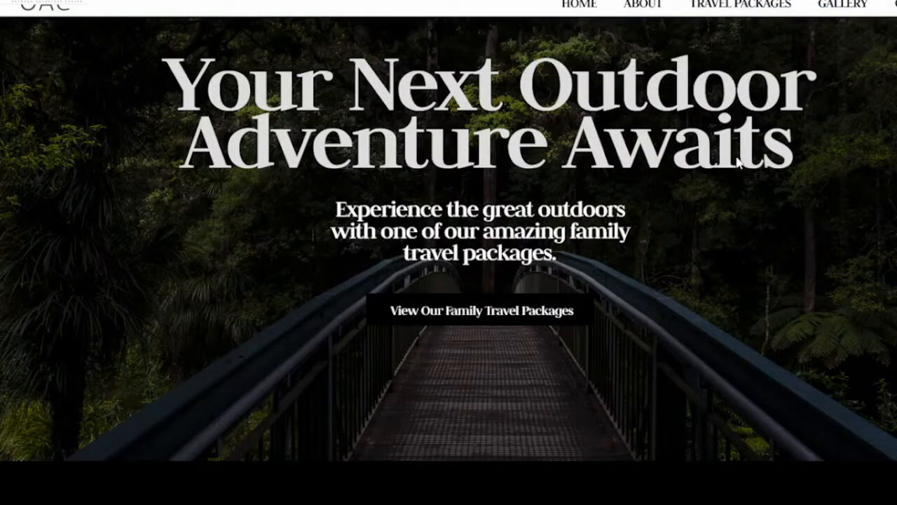
{"action": "key", "text": "Escape"}
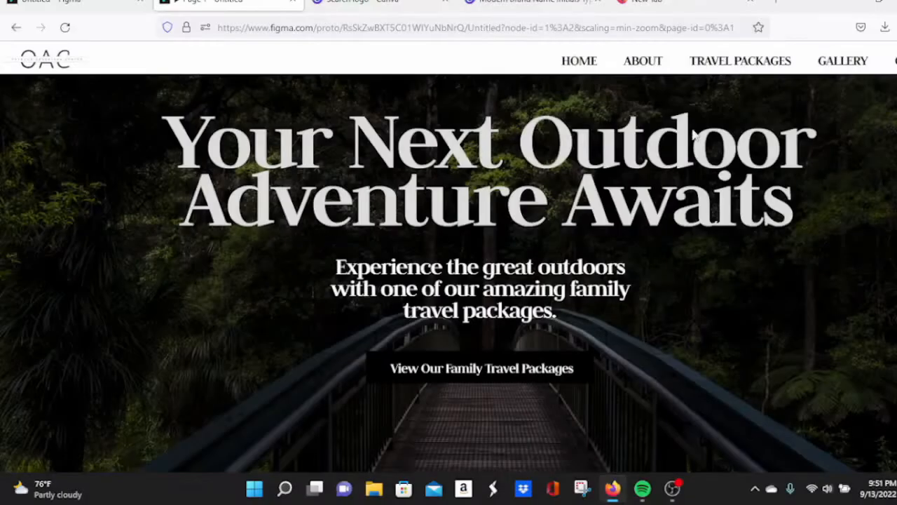
{"action": "left_click", "coordinate": [105, 2]}
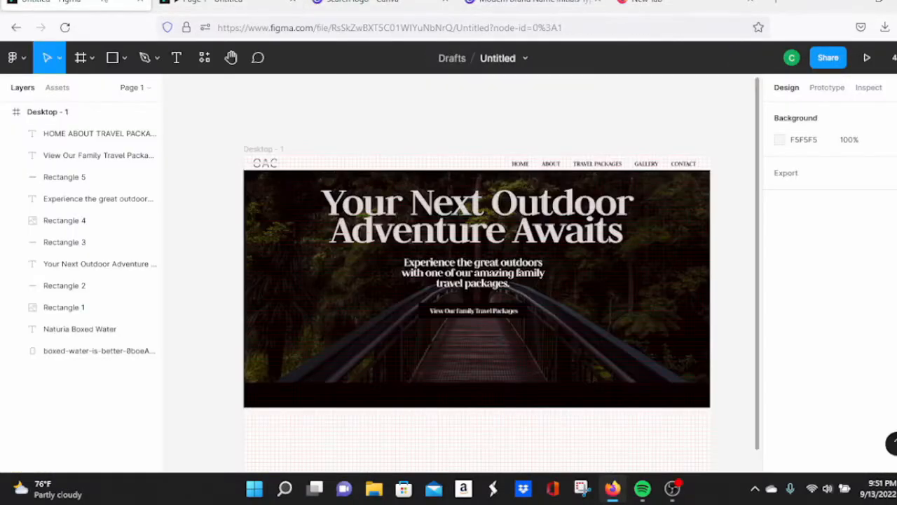
Step: Shift the top navigation links left to about X 780 and review the hero in the prototype
{"action": "left_click", "coordinate": [589, 166]}
{"action": "left_click_drag", "start_coordinate": [586, 165], "coordinate": [572, 163]}
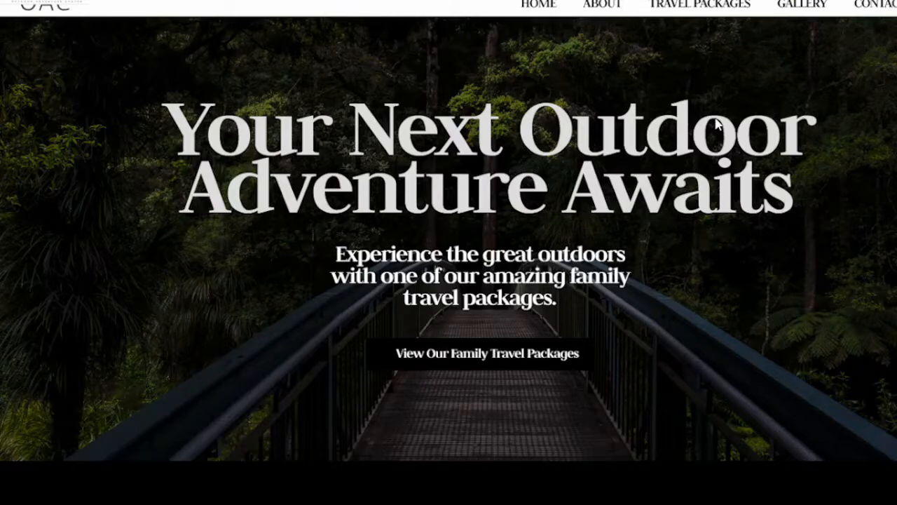
{"action": "key", "text": "Escape"}
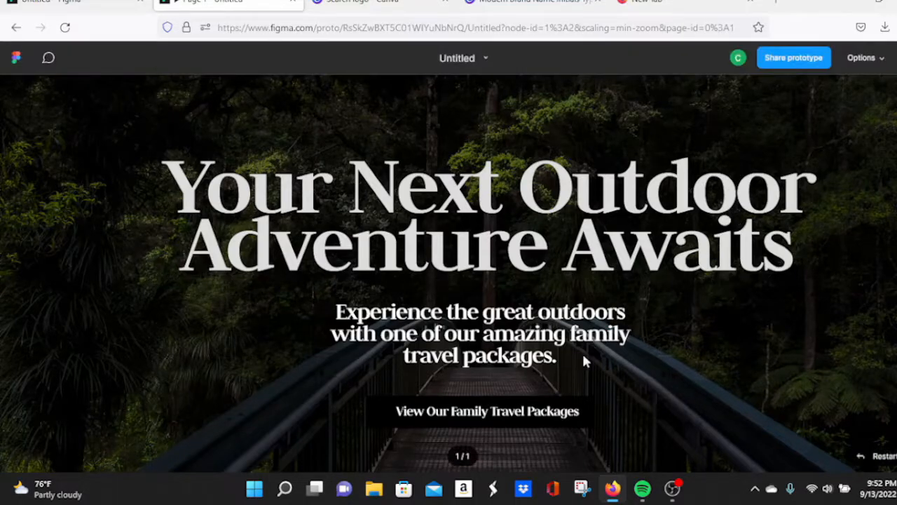
{"action": "scroll", "coordinate": [757, 309], "scroll_direction": "down", "scroll_amount": 3}
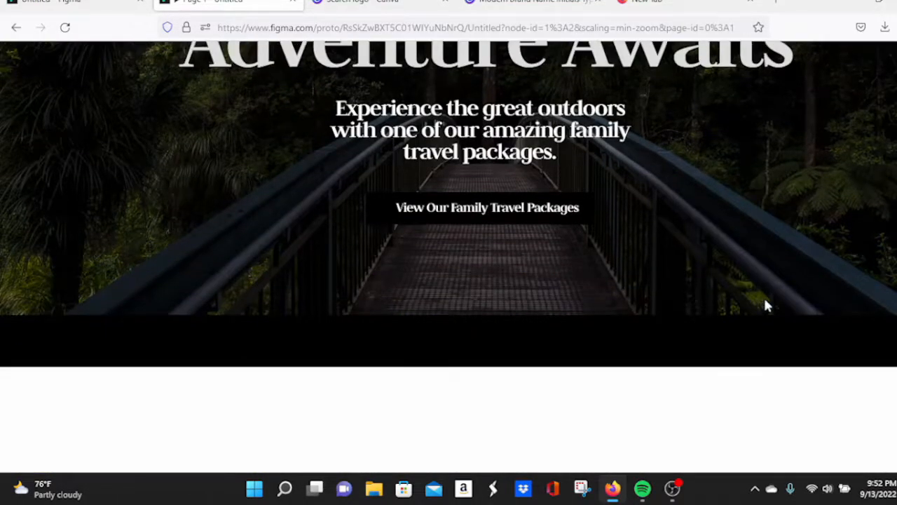
{"action": "scroll", "coordinate": [766, 284], "scroll_direction": "up", "scroll_amount": 1}
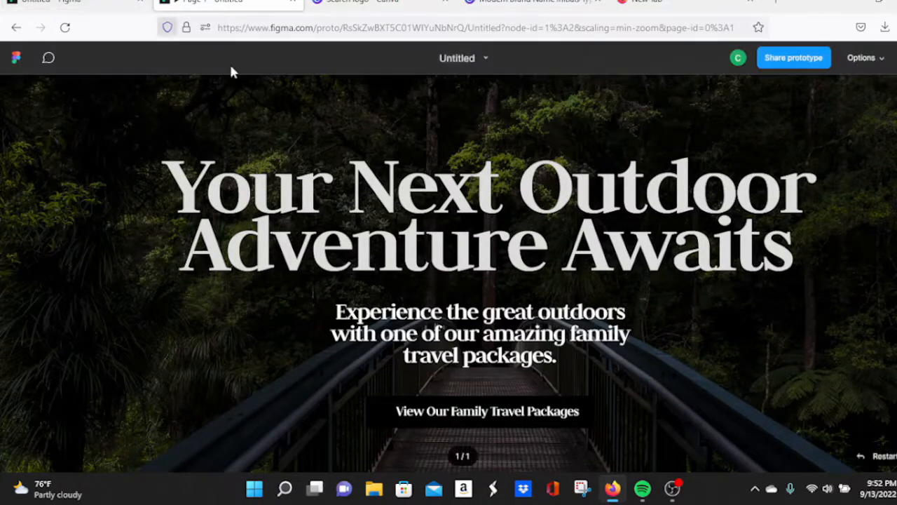
{"action": "scroll", "coordinate": [484, 129], "scroll_direction": "down", "scroll_amount": 1}
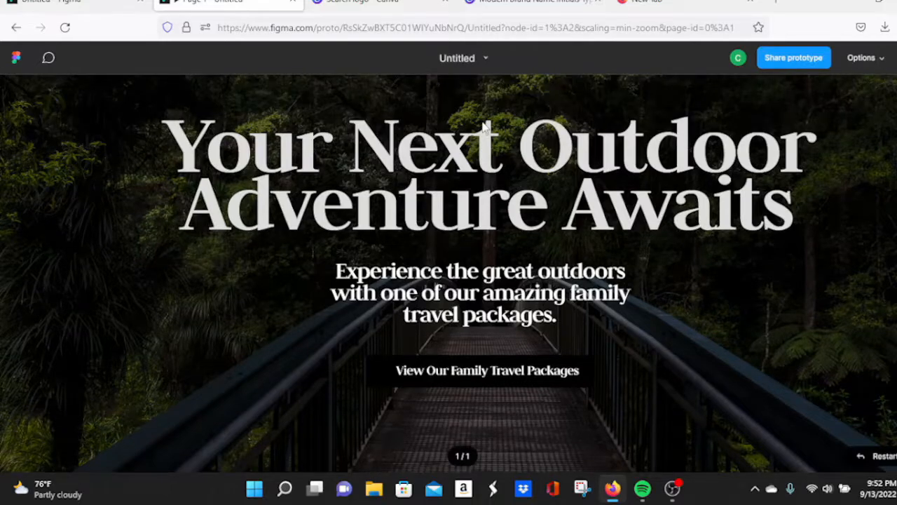
{"action": "scroll", "coordinate": [483, 128], "scroll_direction": "up", "scroll_amount": 1}
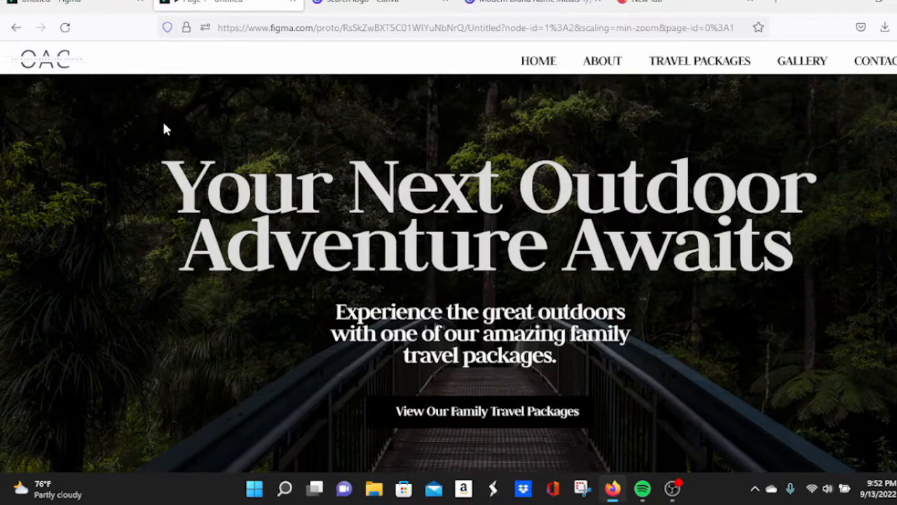
{"action": "left_click", "coordinate": [106, 4]}
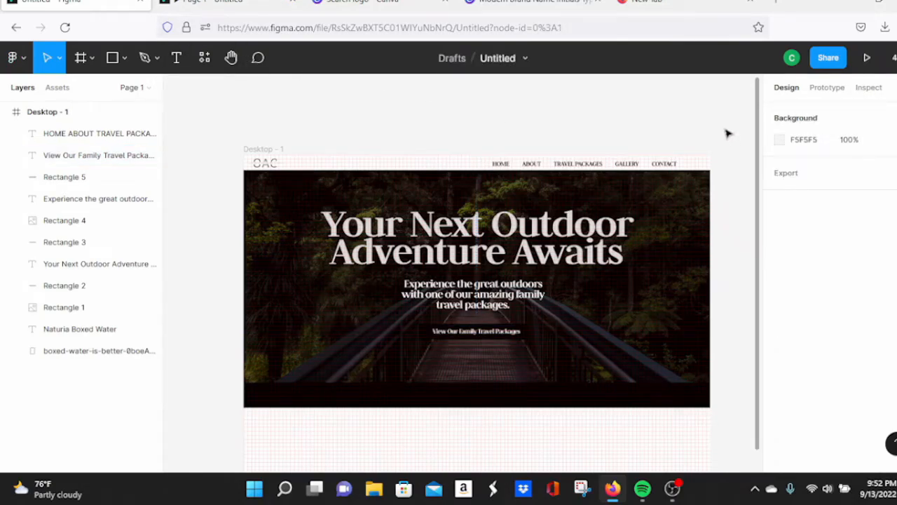
Step: Select Rectangle 5 with the button label and move both up, closer beneath the subtext
{"action": "left_click", "coordinate": [215, 4]}
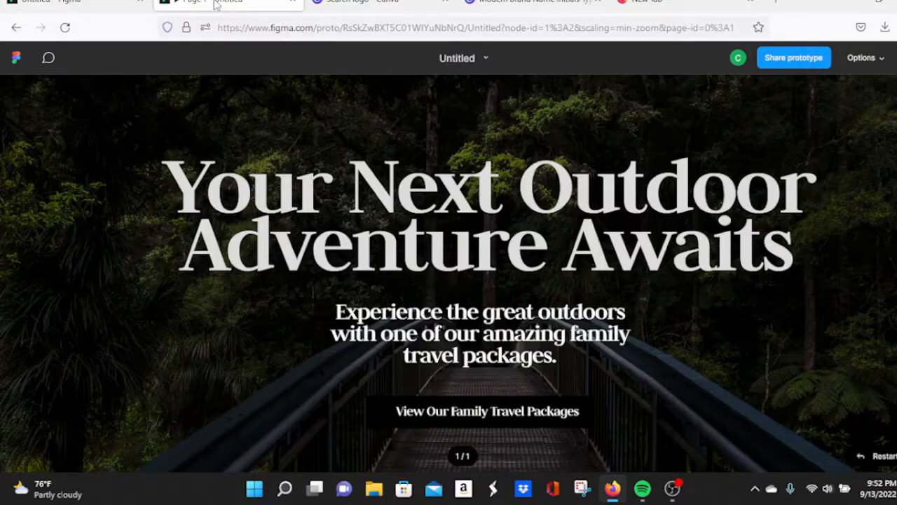
{"action": "left_click", "coordinate": [84, 4]}
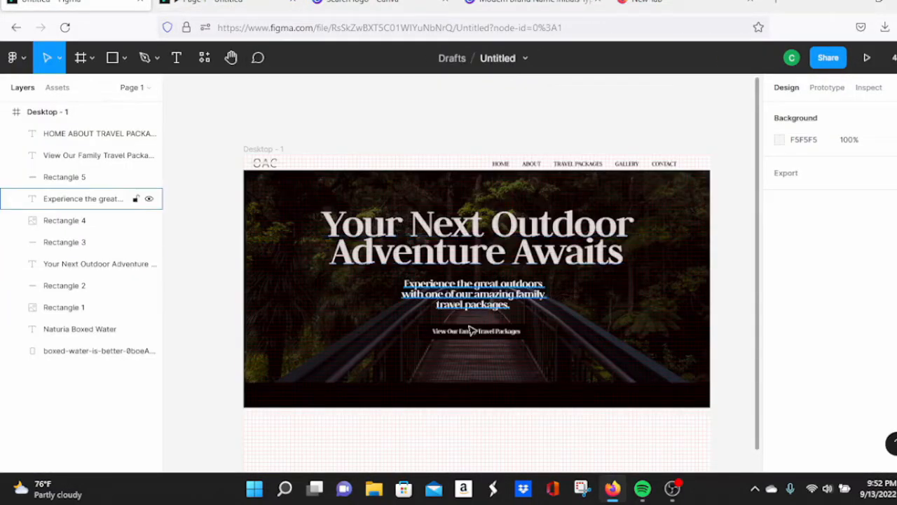
{"action": "left_click", "coordinate": [433, 336]}
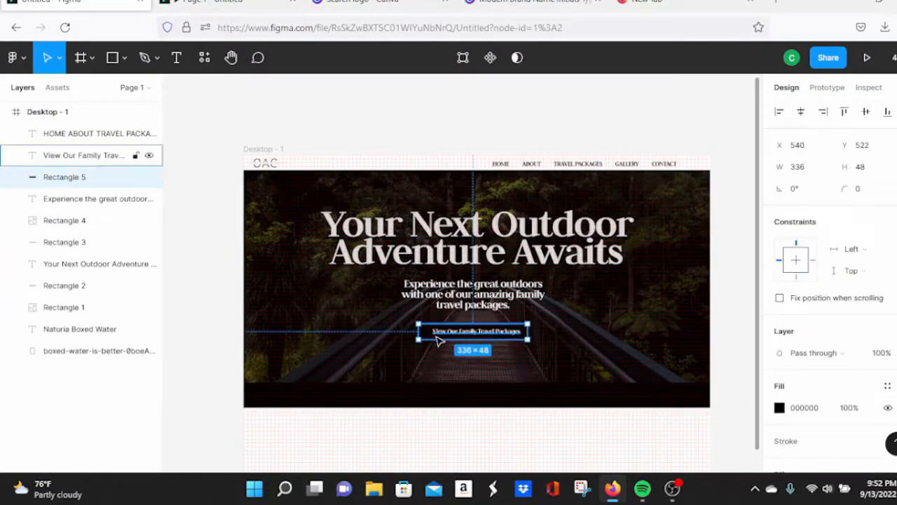
{"action": "left_click", "coordinate": [430, 337], "text": "shift"}
{"action": "left_click_drag", "start_coordinate": [430, 335], "coordinate": [429, 324]}
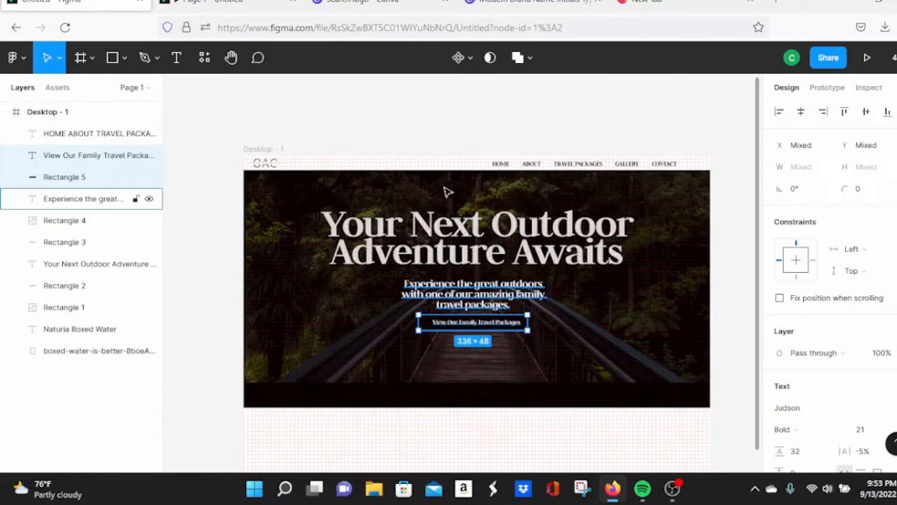
{"action": "left_click", "coordinate": [236, 2]}
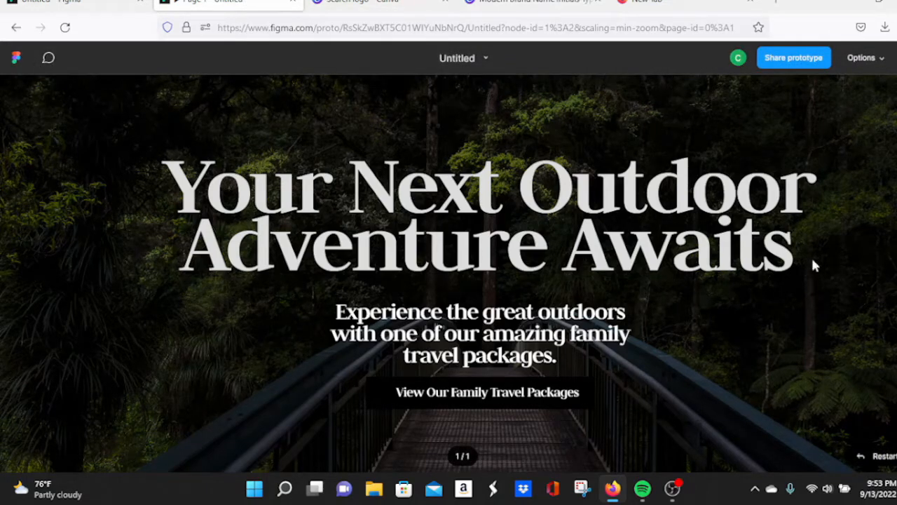
{"action": "left_click", "coordinate": [896, 59]}
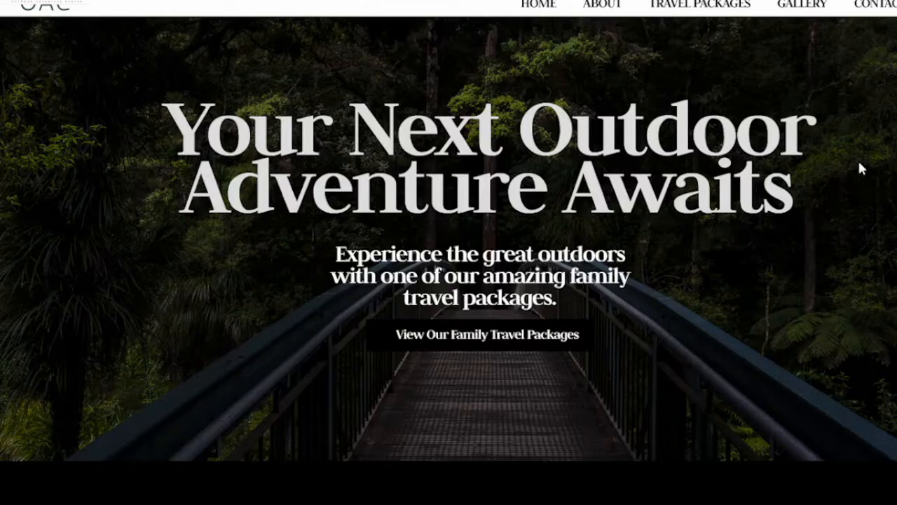
{"action": "key", "text": "Escape"}
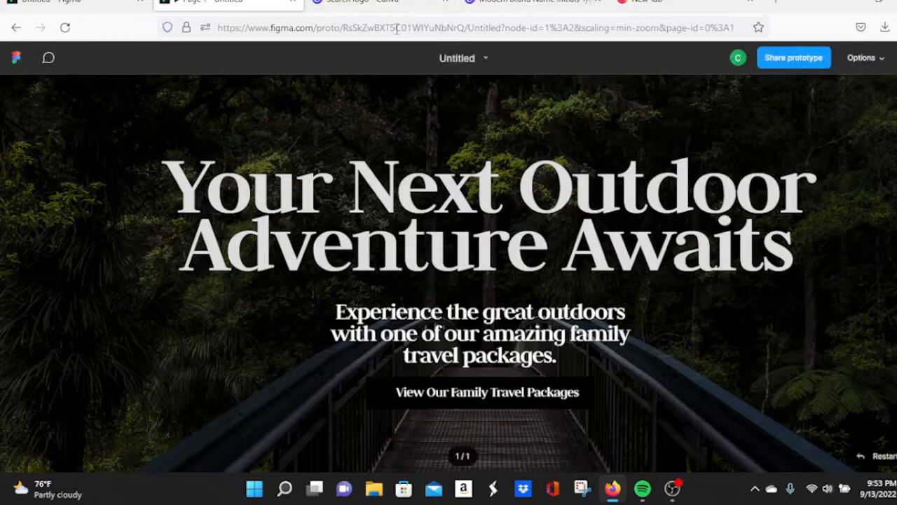
{"action": "left_click", "coordinate": [84, 3]}
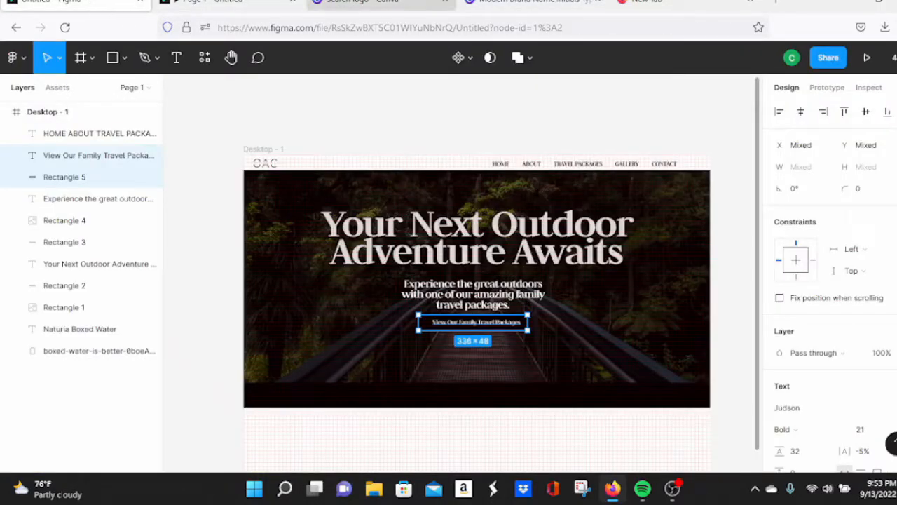
Step: Nudge the OAC logo right, raise the bridge photo's contrast, and draw a 1092×48 bottom-bar text box
{"action": "left_click", "coordinate": [269, 162]}
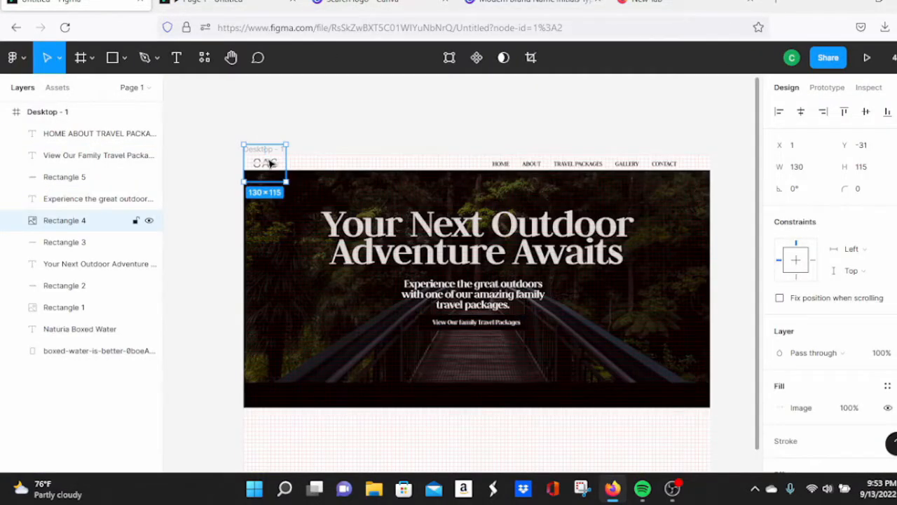
{"action": "key", "text": "Right"}
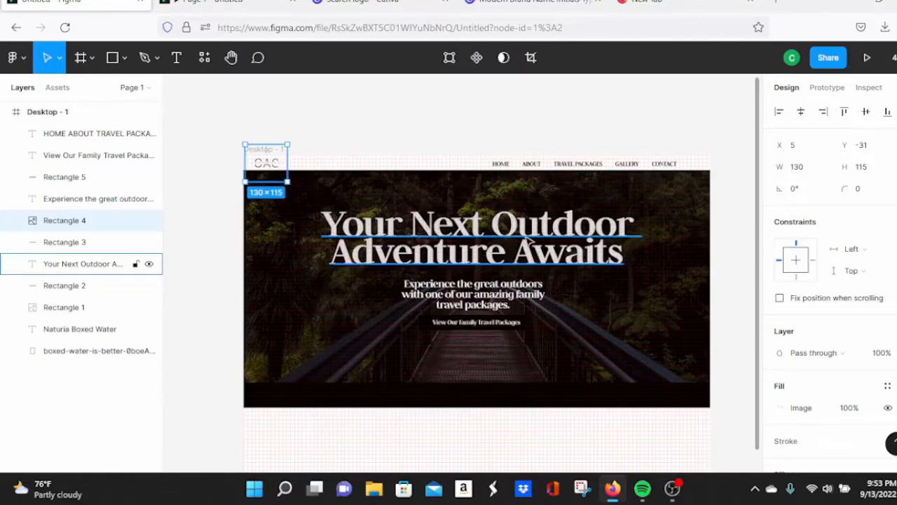
{"action": "left_click", "coordinate": [601, 306]}
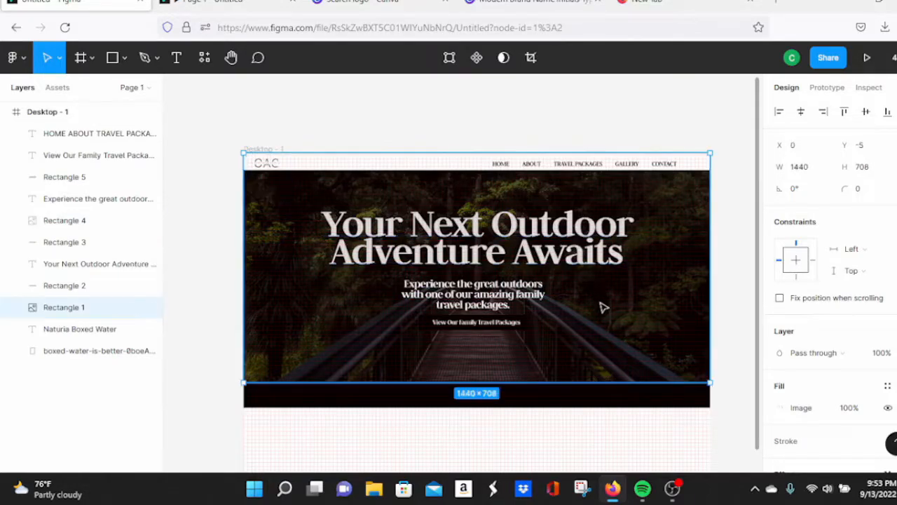
{"action": "double_click", "coordinate": [601, 306]}
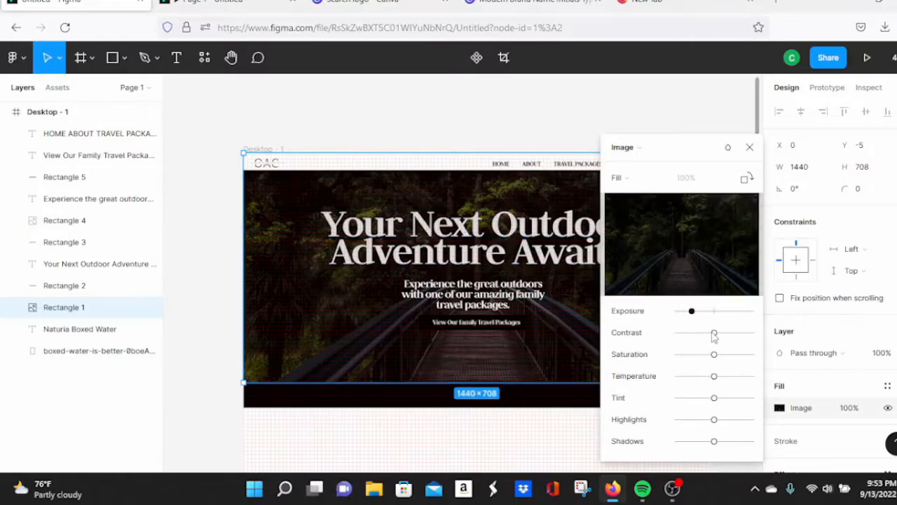
{"action": "left_click_drag", "start_coordinate": [716, 333], "coordinate": [742, 334]}
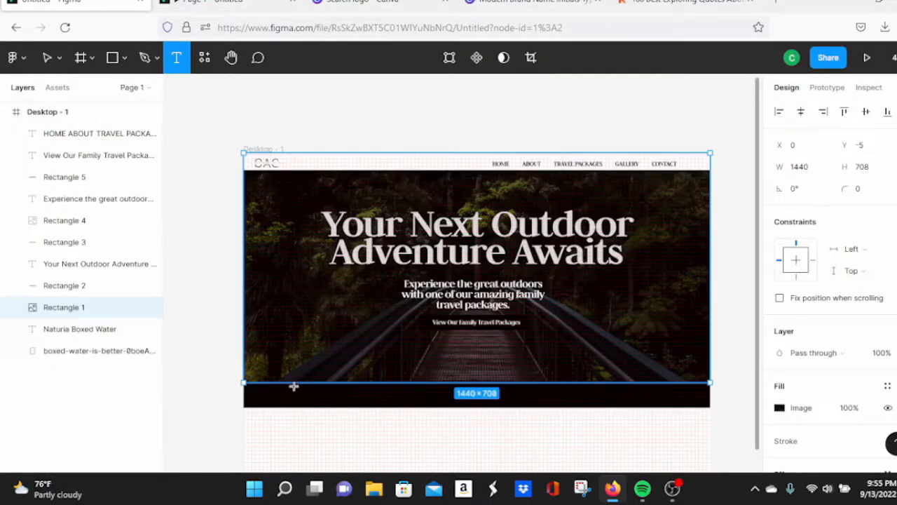
{"action": "left_click_drag", "start_coordinate": [294, 386], "coordinate": [645, 400]}
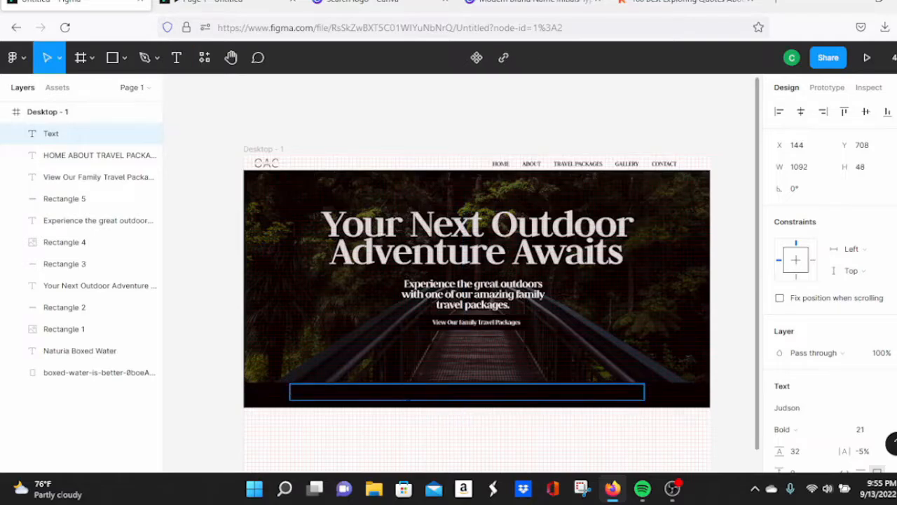
Step: Type 'You must go on adventures to find out where you' into the bottom-bar text box
{"action": "right_click", "coordinate": [407, 394]}
{"action": "left_click", "coordinate": [441, 290]}
{"action": "type", "text": "You must go"}
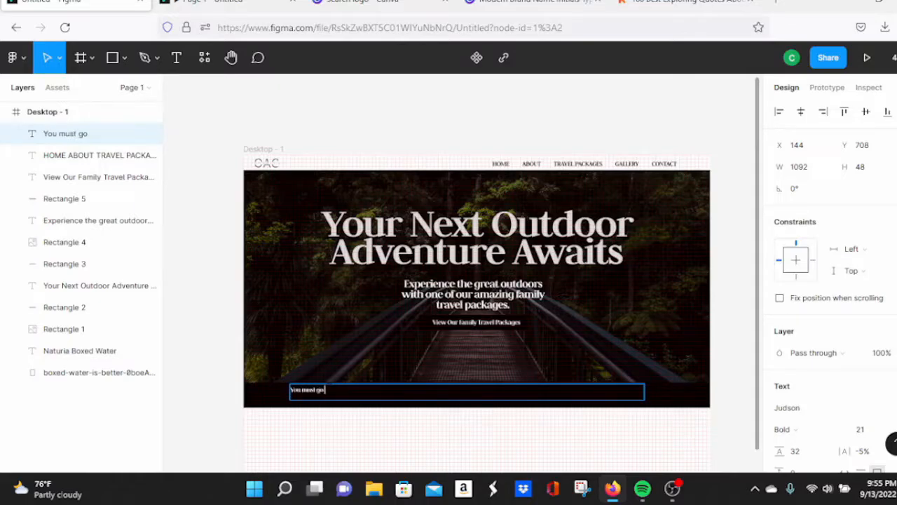
{"action": "type", "text": " on adventures"}
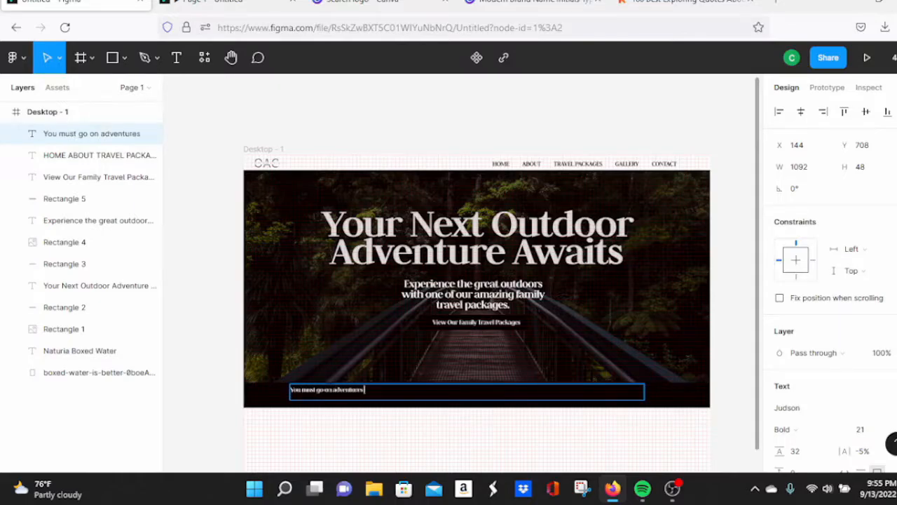
{"action": "type", "text": " to find out where you truly belong"}
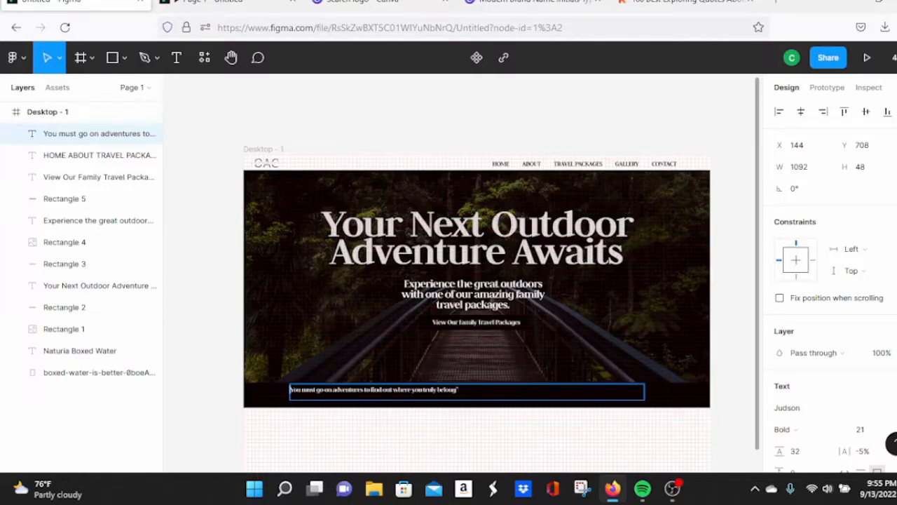
Step: Add the closing quotation mark, preview the quote, and cross-check it against Kidadl's quote 9
{"action": "type", "text": "\""}
{"action": "left_click", "coordinate": [228, 2]}
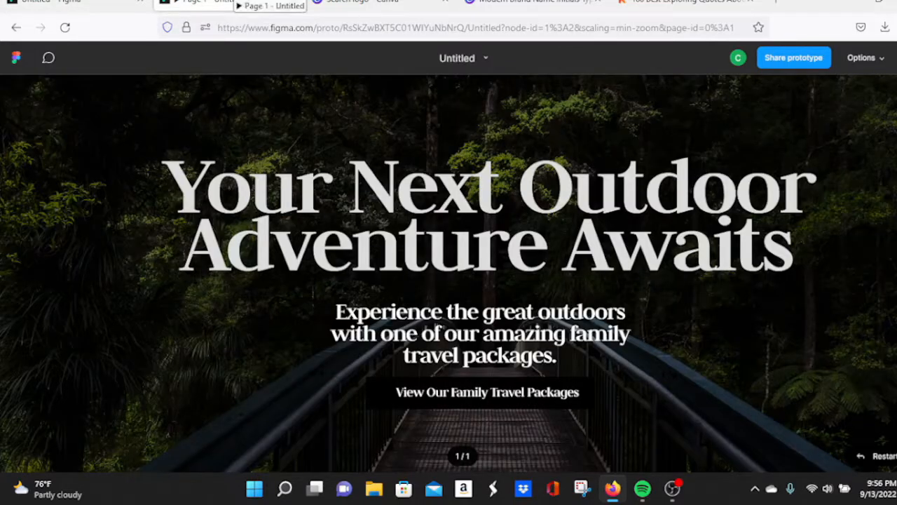
{"action": "scroll", "coordinate": [487, 199], "scroll_direction": "down", "scroll_amount": 2}
{"action": "scroll", "coordinate": [487, 199], "scroll_direction": "up", "scroll_amount": 2}
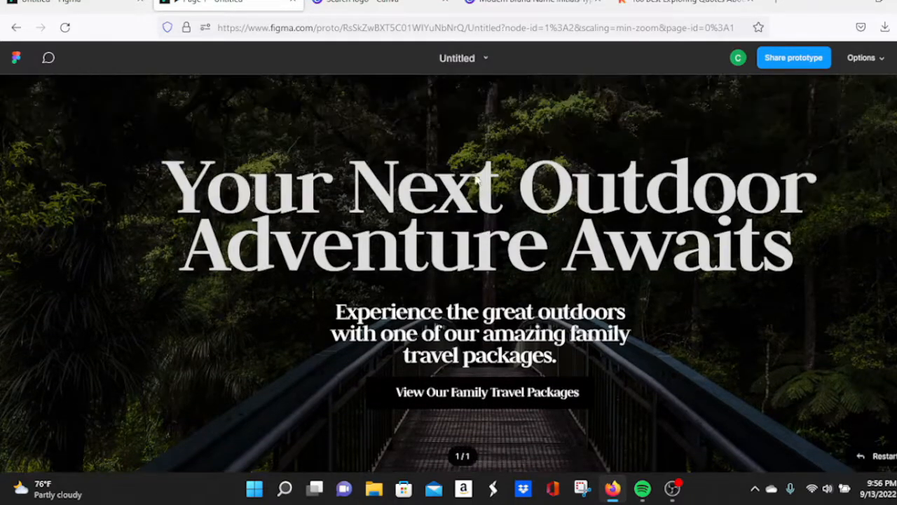
{"action": "left_click", "coordinate": [683, 2]}
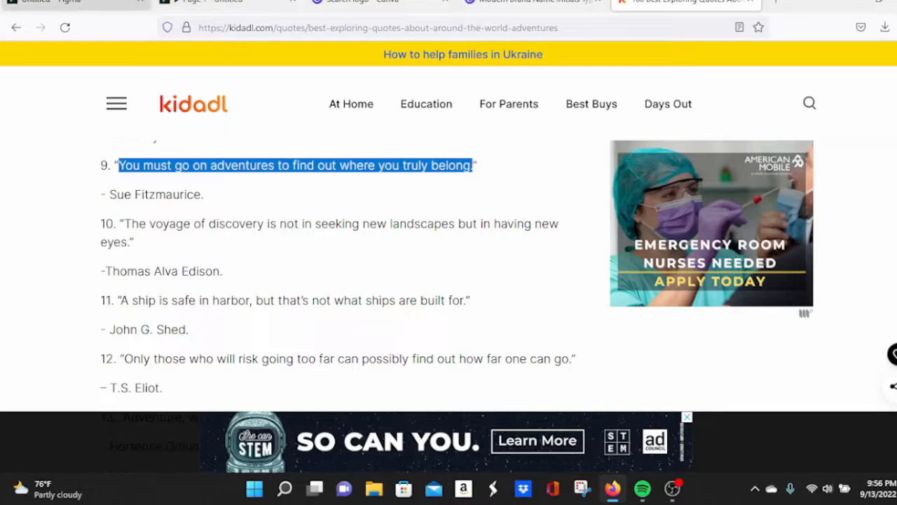
{"action": "left_click", "coordinate": [117, 2]}
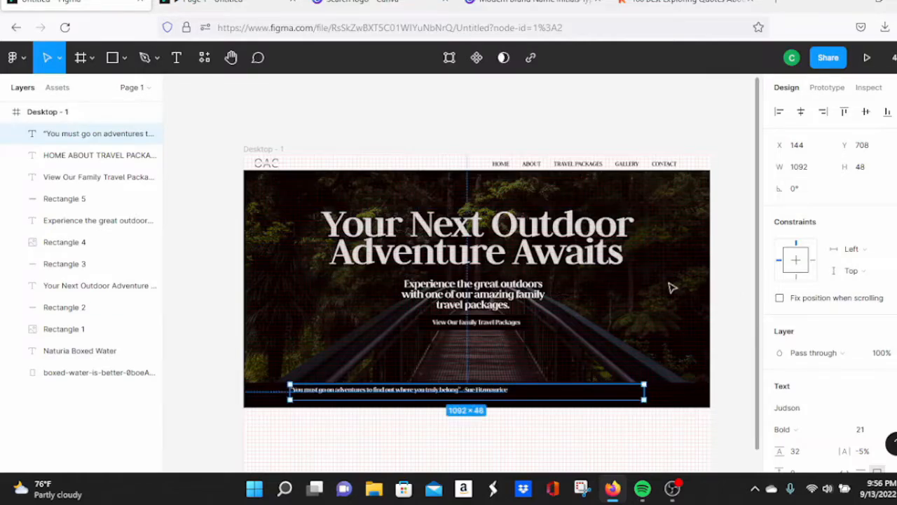
Step: Narrow the quote box and set the quote's font size to 30
{"action": "left_click_drag", "start_coordinate": [634, 400], "coordinate": [562, 398]}
{"action": "scroll", "coordinate": [862, 363], "scroll_direction": "down", "scroll_amount": 3}
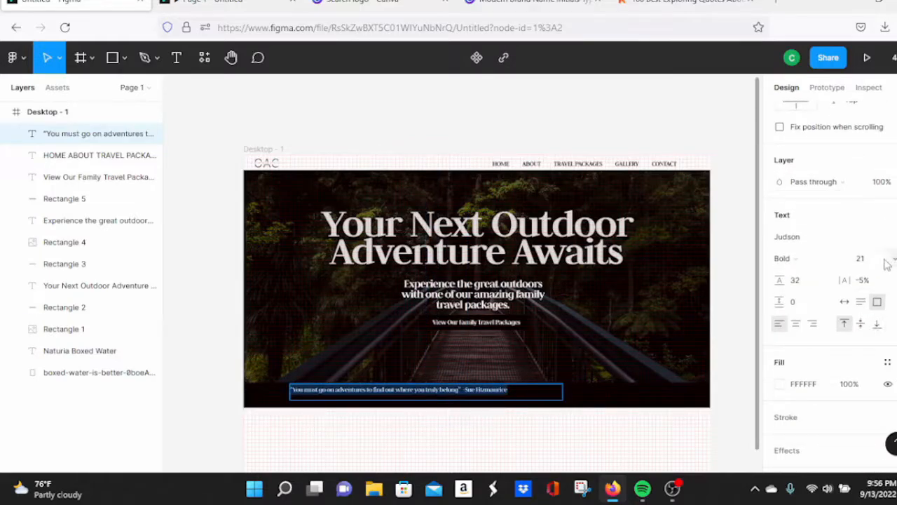
{"action": "left_click", "coordinate": [873, 260]}
{"action": "key", "text": "Up"}
{"action": "key", "text": "Up"}
{"action": "key", "text": "Up"}
{"action": "key", "text": "Up"}
{"action": "key", "text": "Up"}
{"action": "key", "text": "Up"}
{"action": "key", "text": "Up"}
{"action": "key", "text": "Up"}
{"action": "key", "text": "Up"}
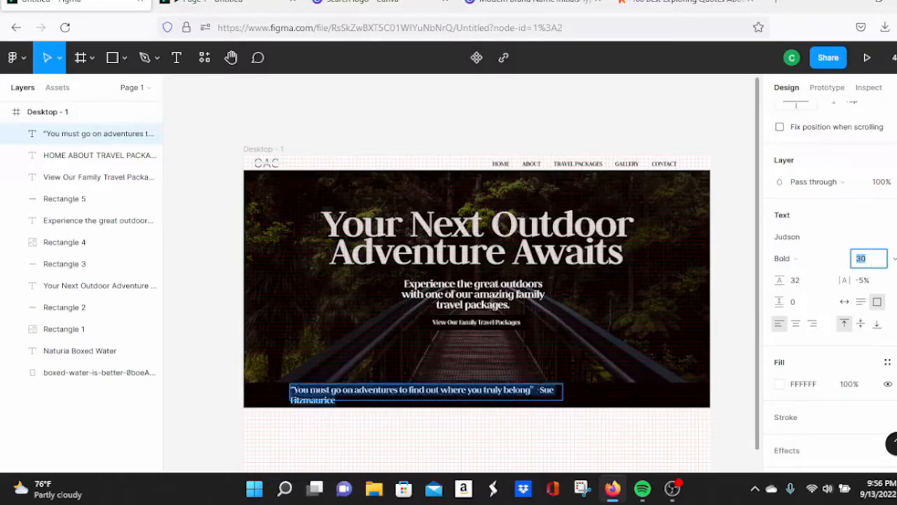
Step: Widen the quote box to 1008 so it fits one line, and centre it in the bottom bar
{"action": "left_click_drag", "start_coordinate": [569, 400], "coordinate": [617, 394]}
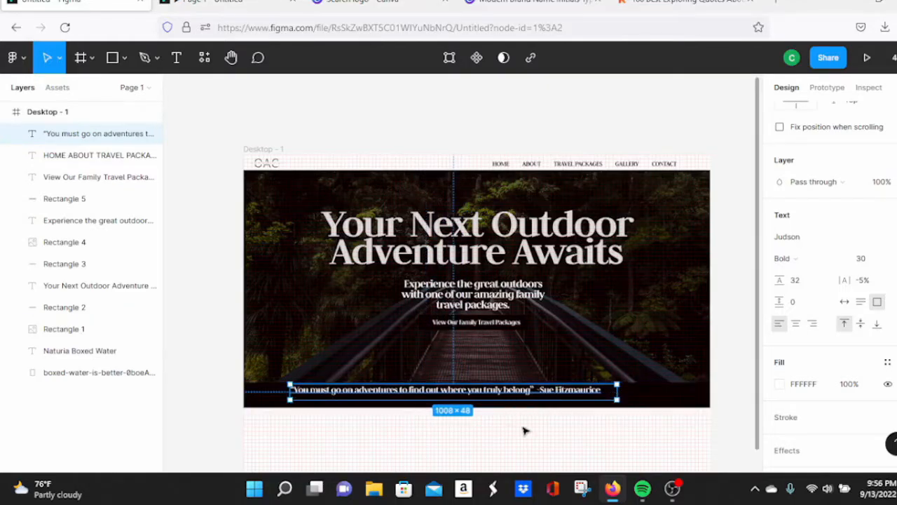
{"action": "left_click_drag", "start_coordinate": [525, 393], "coordinate": [544, 396]}
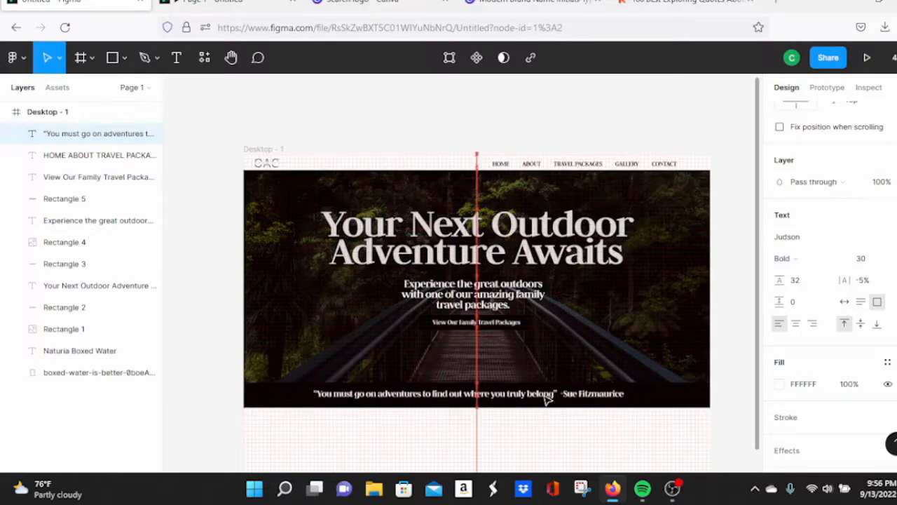
{"action": "left_click", "coordinate": [736, 302]}
{"action": "left_click", "coordinate": [538, 396]}
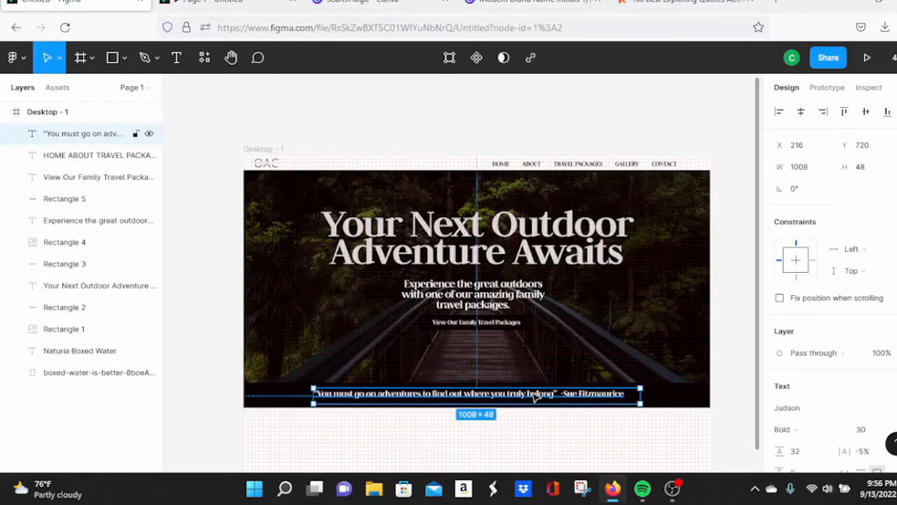
{"action": "left_click_drag", "start_coordinate": [535, 398], "coordinate": [535, 400]}
{"action": "left_click", "coordinate": [247, 2]}
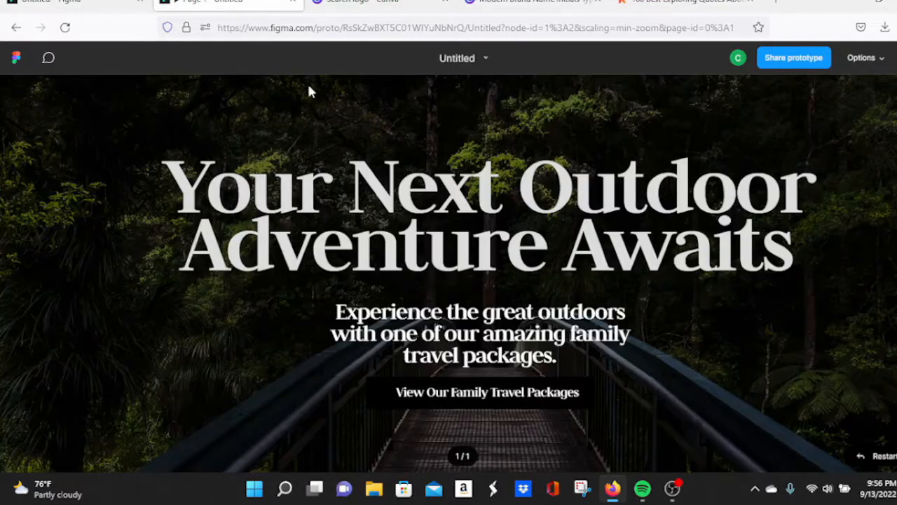
{"action": "key", "text": "F11"}
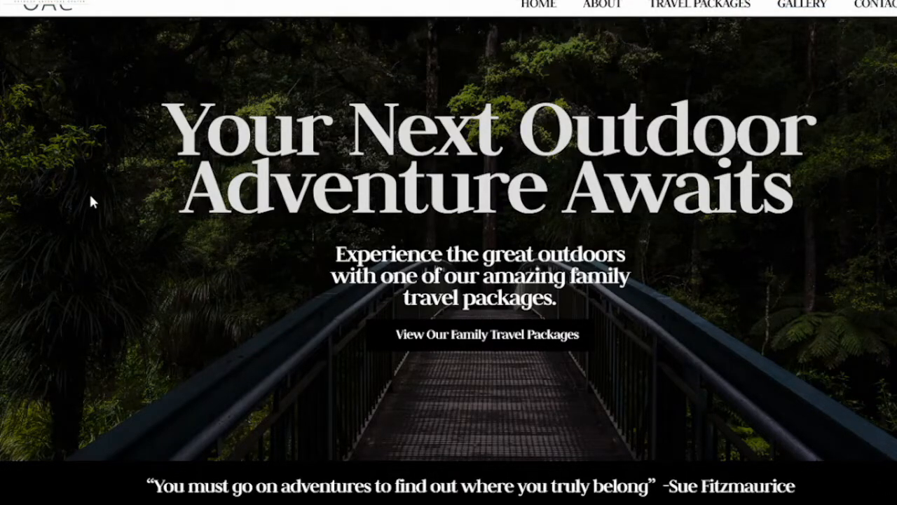
{"action": "key", "text": "F11"}
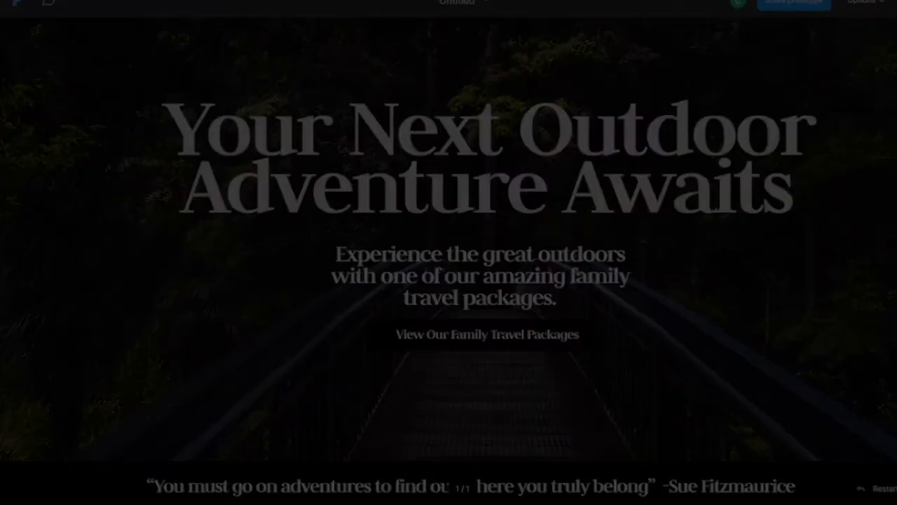
{"action": "left_click", "coordinate": [105, 3]}
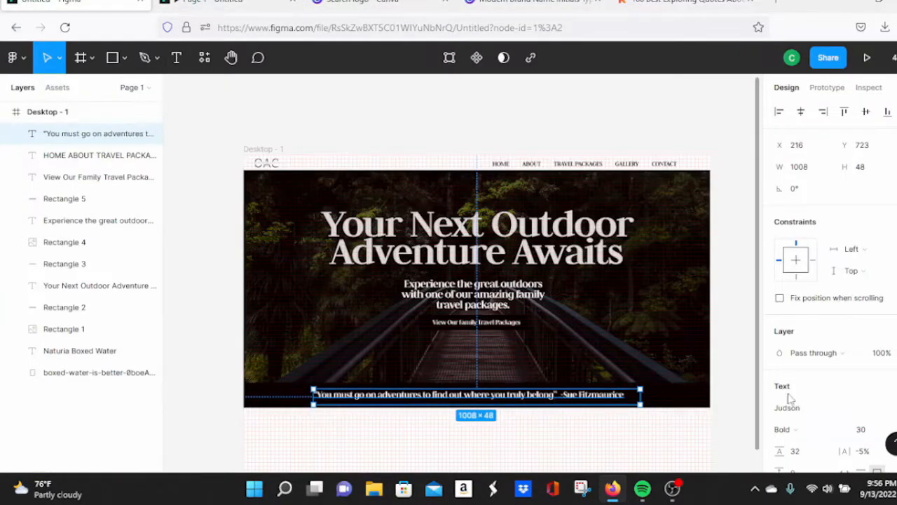
Step: Change the quote's font style from Judson Bold to Regular
{"action": "scroll", "coordinate": [830, 416], "scroll_direction": "down", "scroll_amount": 2}
{"action": "left_click", "coordinate": [812, 375]}
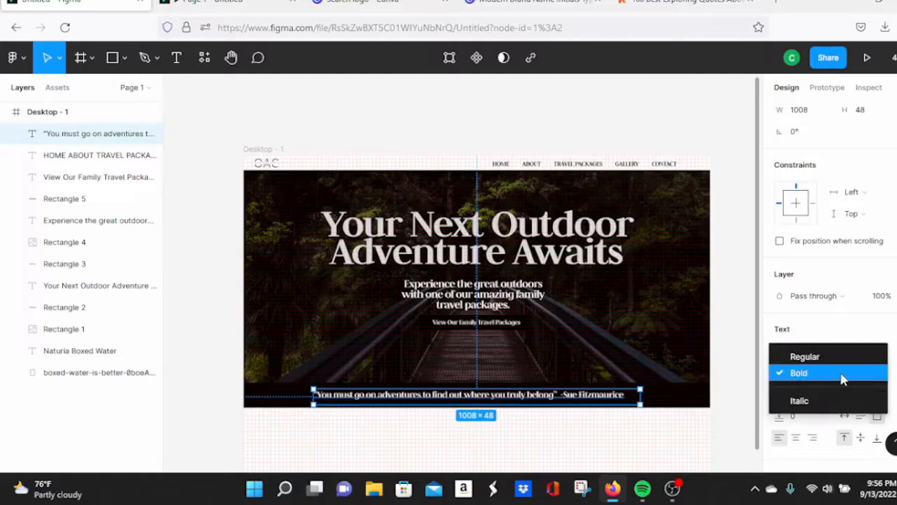
{"action": "left_click", "coordinate": [834, 365]}
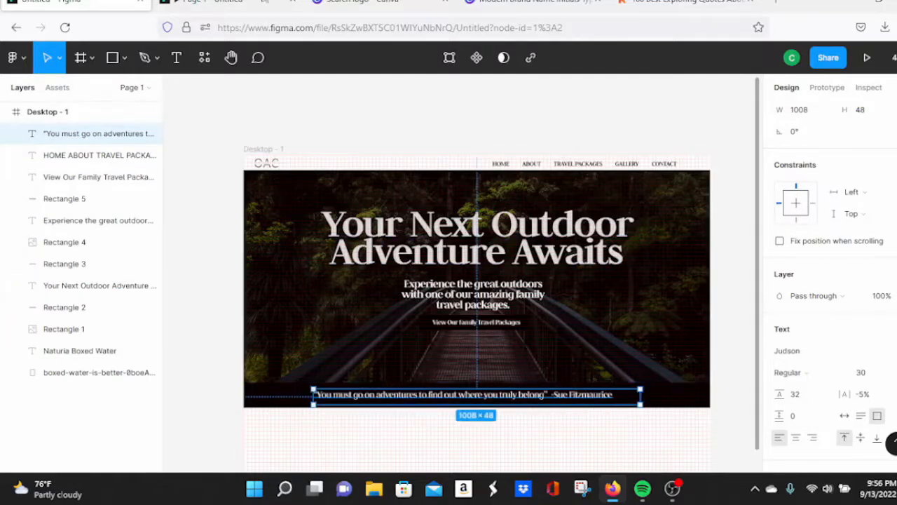
Step: Preview the prototype full screen, then return to the design editor
{"action": "left_click", "coordinate": [227, 3]}
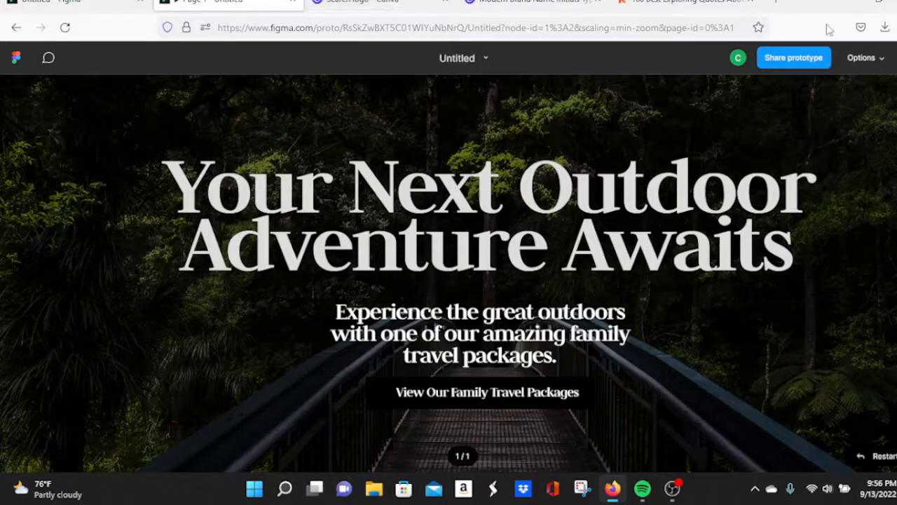
{"action": "left_click", "coordinate": [896, 59]}
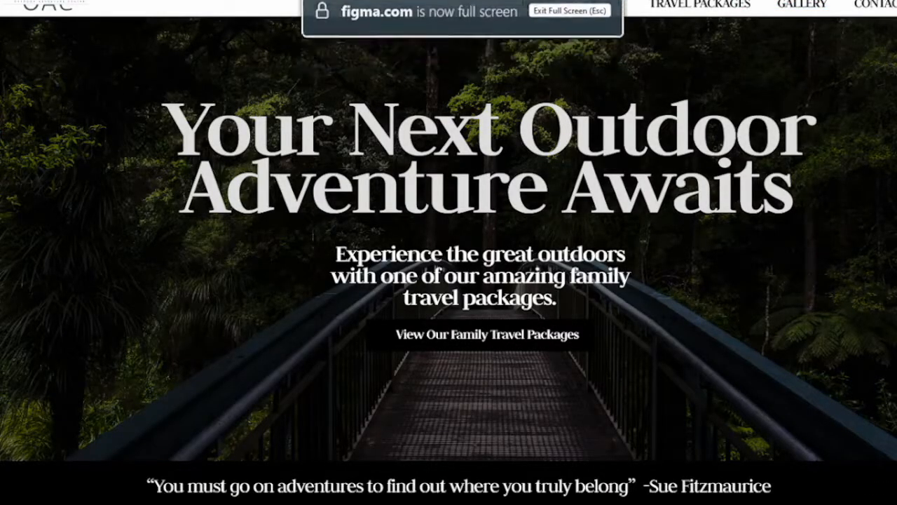
{"action": "key", "text": "Escape"}
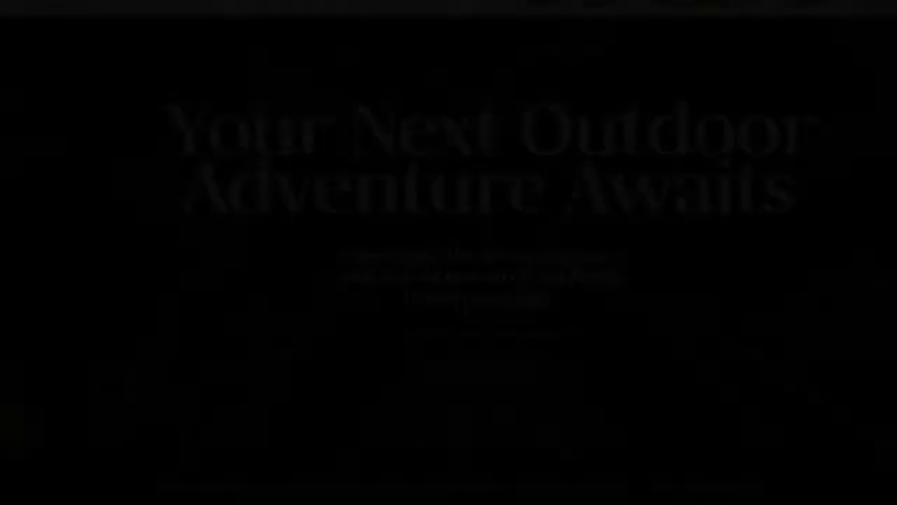
{"action": "left_click", "coordinate": [111, 3]}
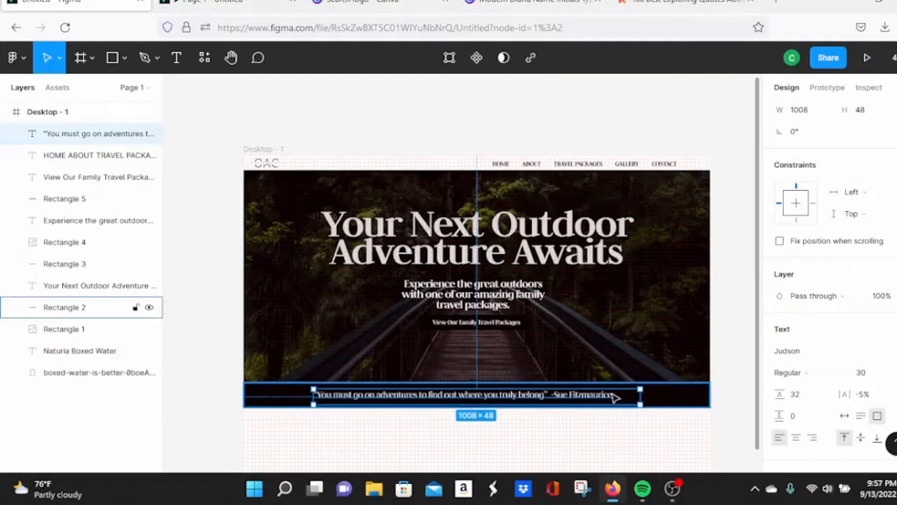
Step: Add a period after 'belong' at the end of the quote
{"action": "double_click", "coordinate": [546, 397]}
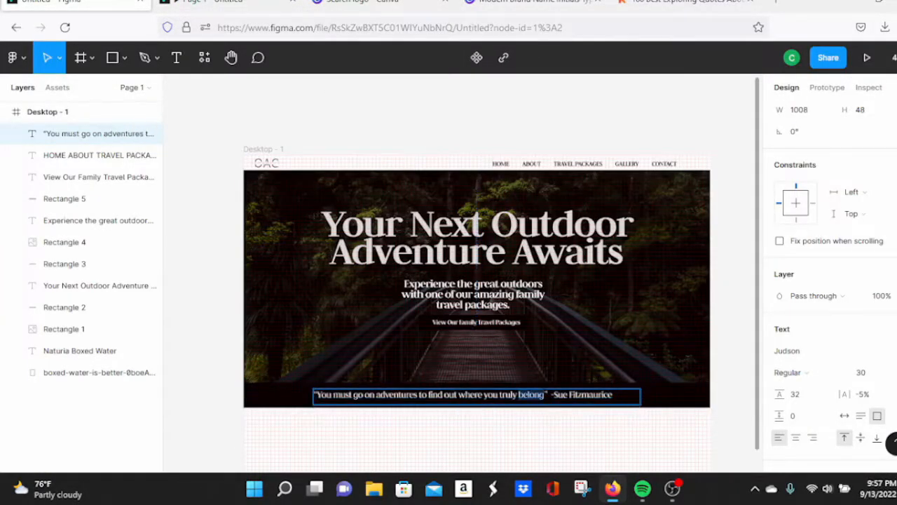
{"action": "double_click", "coordinate": [539, 395]}
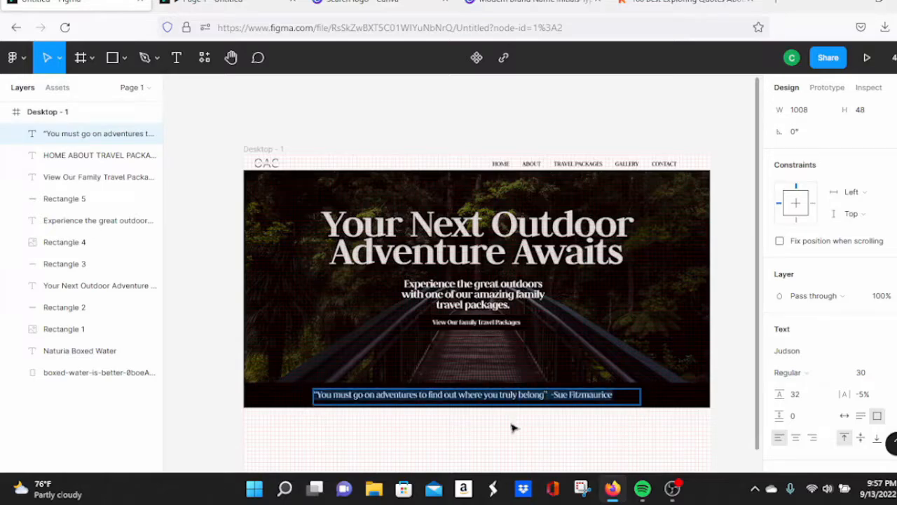
{"action": "key", "text": "Escape"}
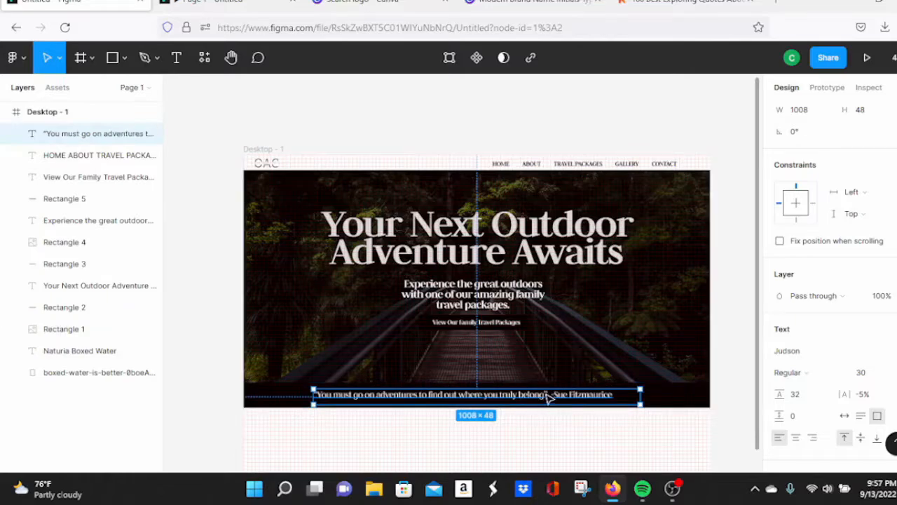
{"action": "key", "text": "Return"}
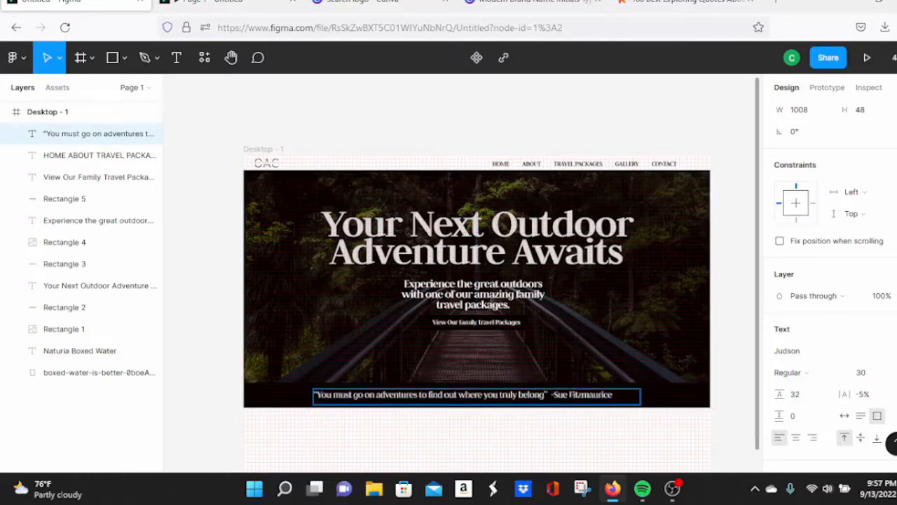
{"action": "type", "text": "."}
Step: Select the whole quote line and lower its font size to 27
{"action": "left_click", "coordinate": [867, 373]}
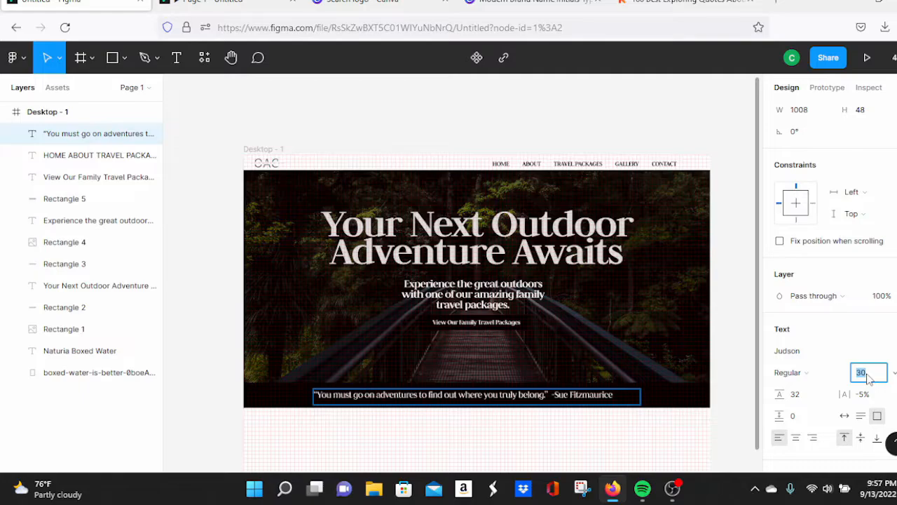
{"action": "left_click", "coordinate": [575, 395]}
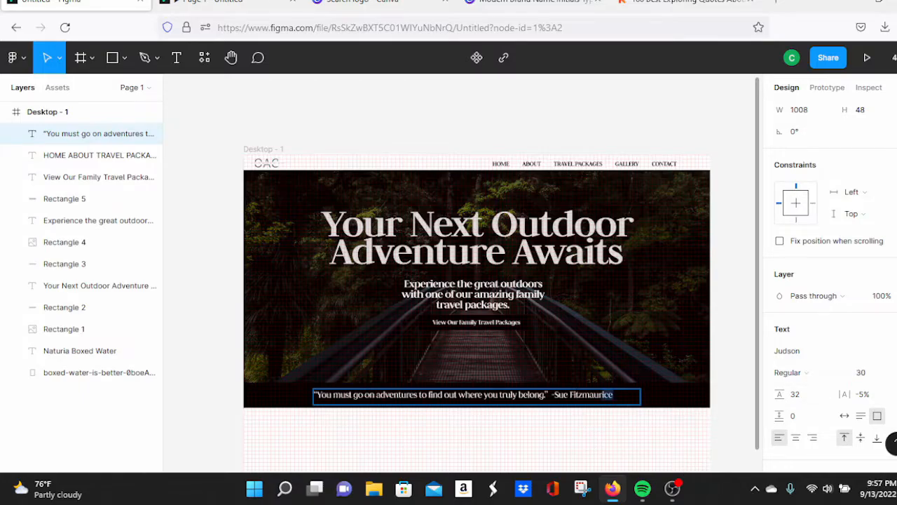
{"action": "left_click_drag", "start_coordinate": [613, 395], "coordinate": [313, 396]}
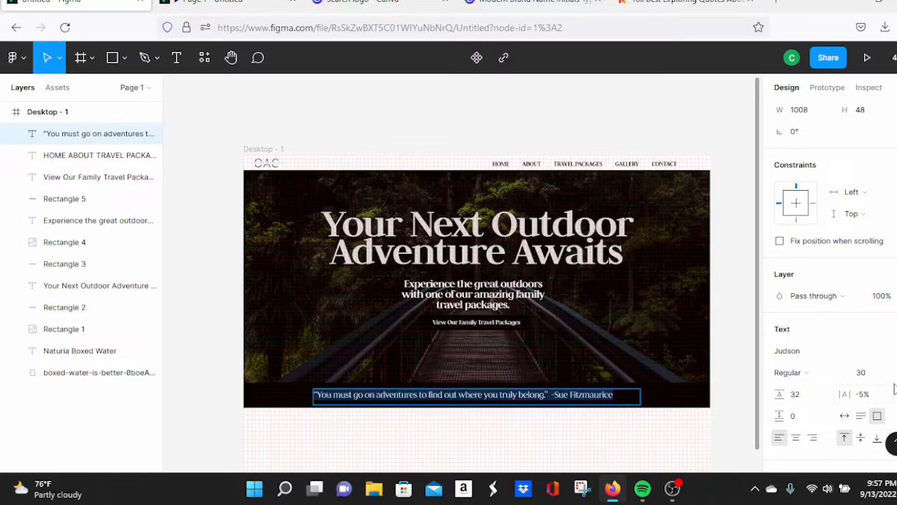
{"action": "left_click", "coordinate": [869, 373]}
{"action": "key", "text": "Down"}
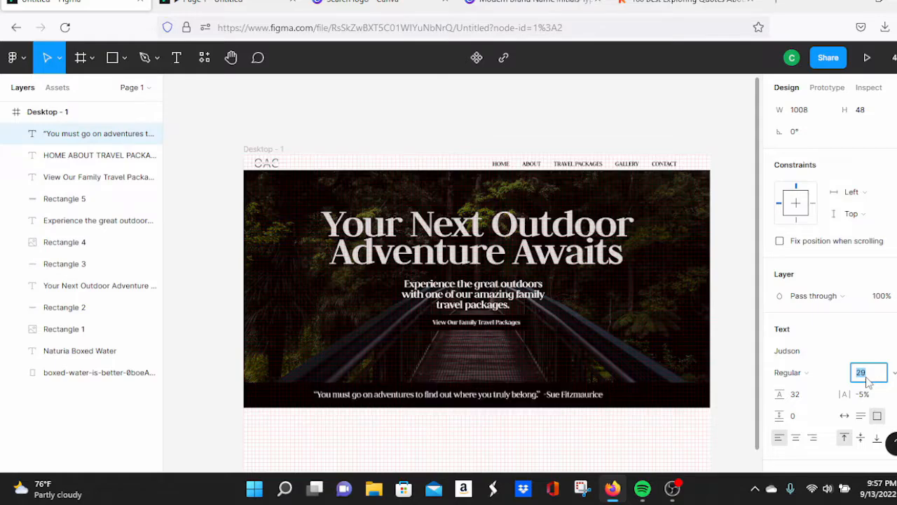
{"action": "key", "text": "Down"}
{"action": "key", "text": "Down"}
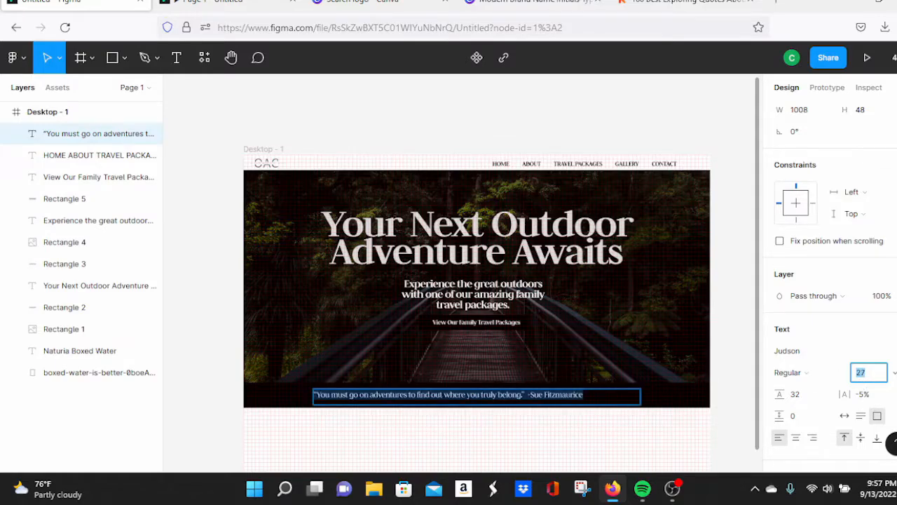
Step: Narrow the quote text box to 869×48
{"action": "left_click", "coordinate": [484, 396]}
{"action": "left_click_drag", "start_coordinate": [640, 394], "coordinate": [590, 394]}
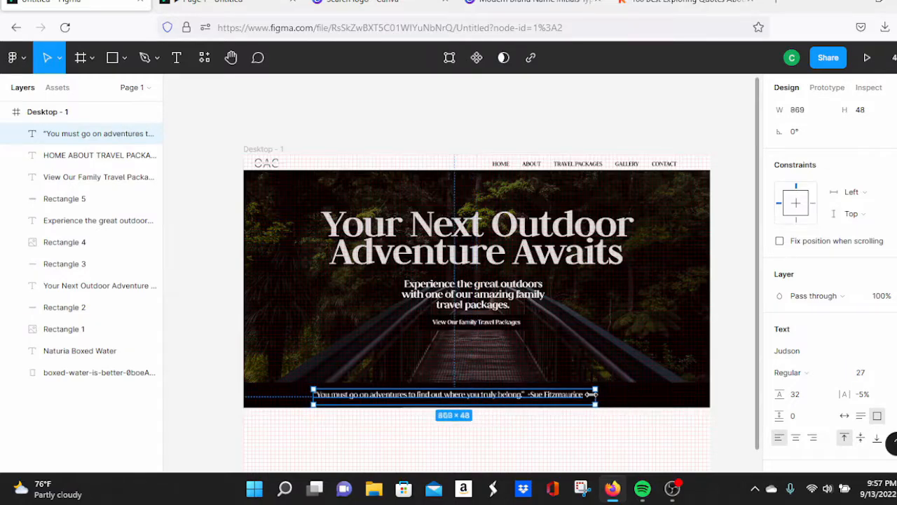
{"action": "left_click", "coordinate": [592, 404]}
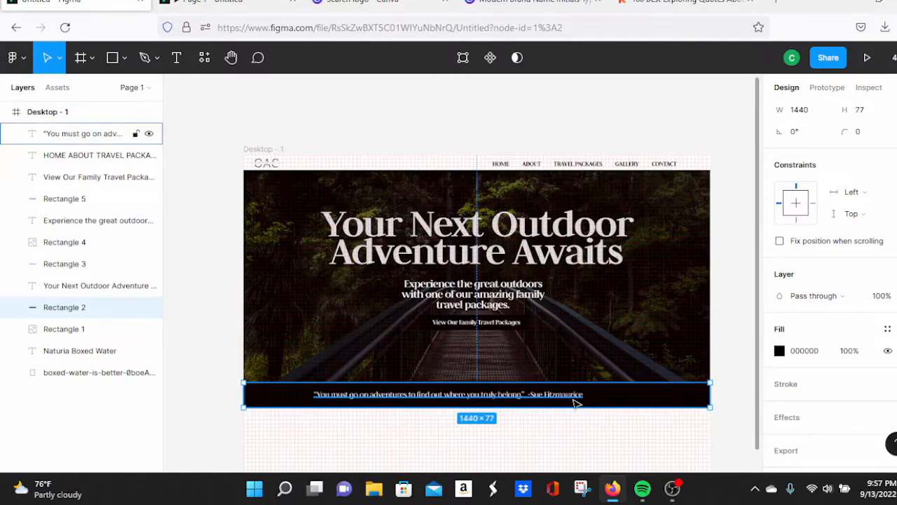
{"action": "left_click", "coordinate": [574, 398]}
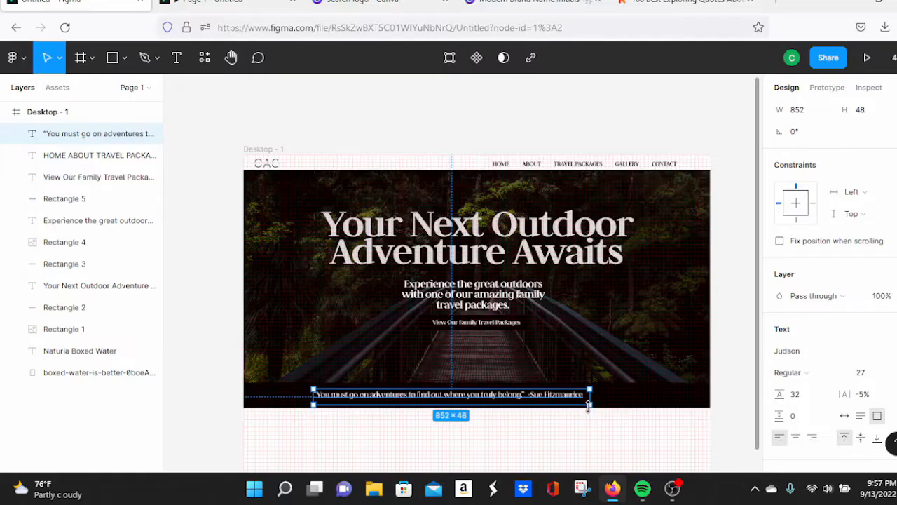